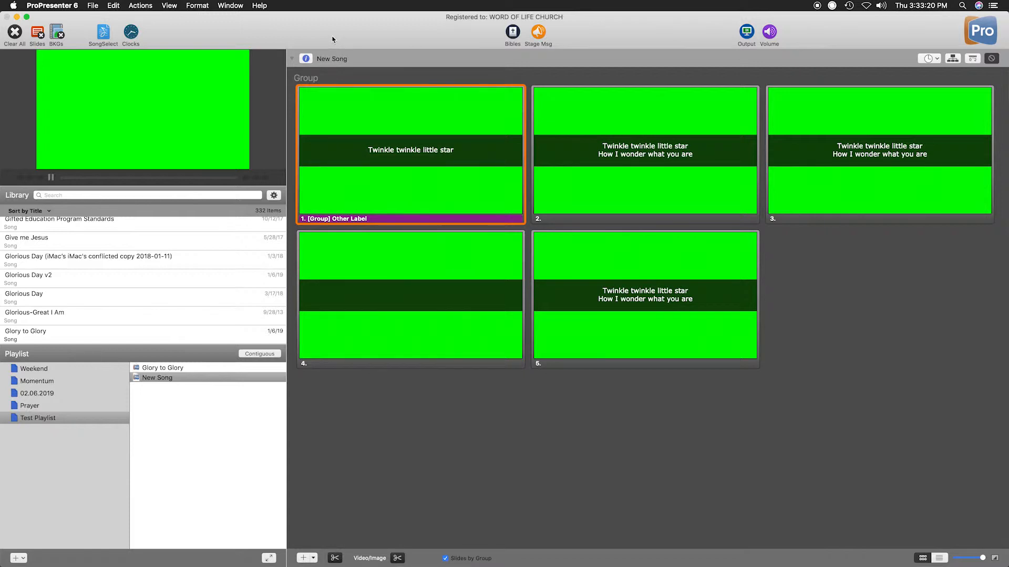
# Review the arrangement of the connected displays in the Mac's System Preferences, and close it.
pyautogui.moveTo(164, 118)
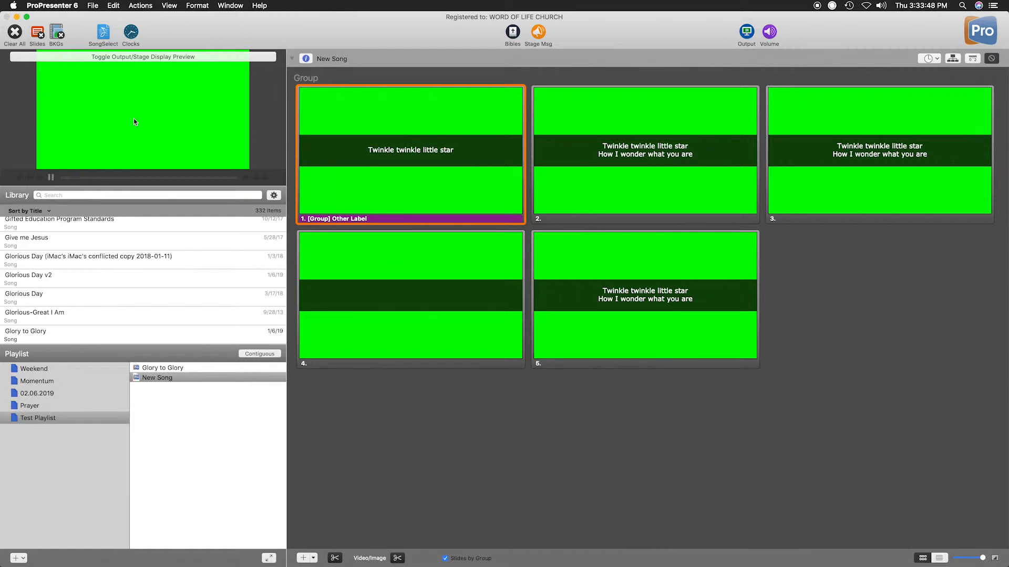
pyautogui.click(13, 5)
pyautogui.click(323, 158)
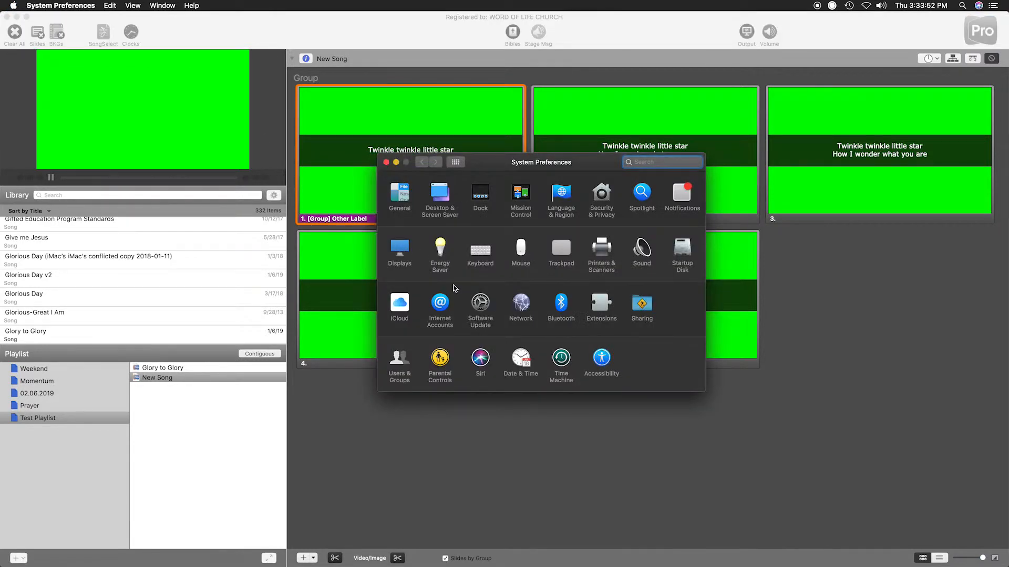
pyautogui.click(396, 244)
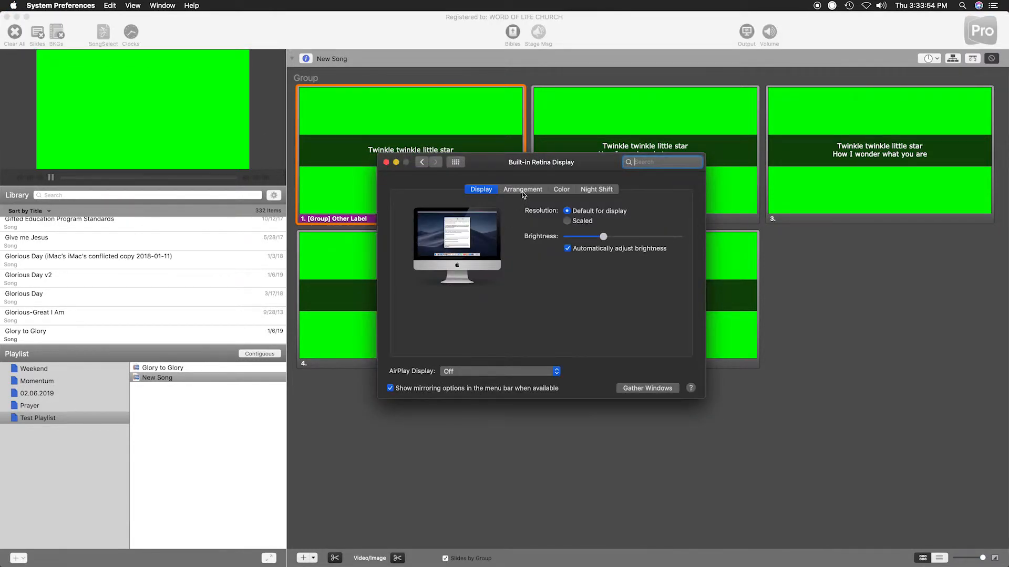
pyautogui.click(523, 190)
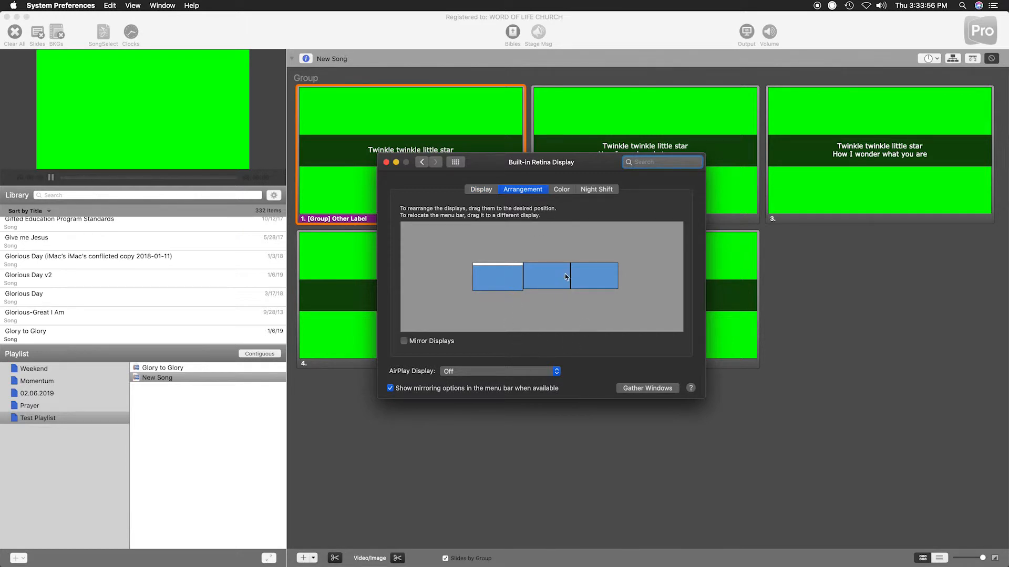
pyautogui.click(509, 278)
pyautogui.click(560, 286)
pyautogui.click(386, 162)
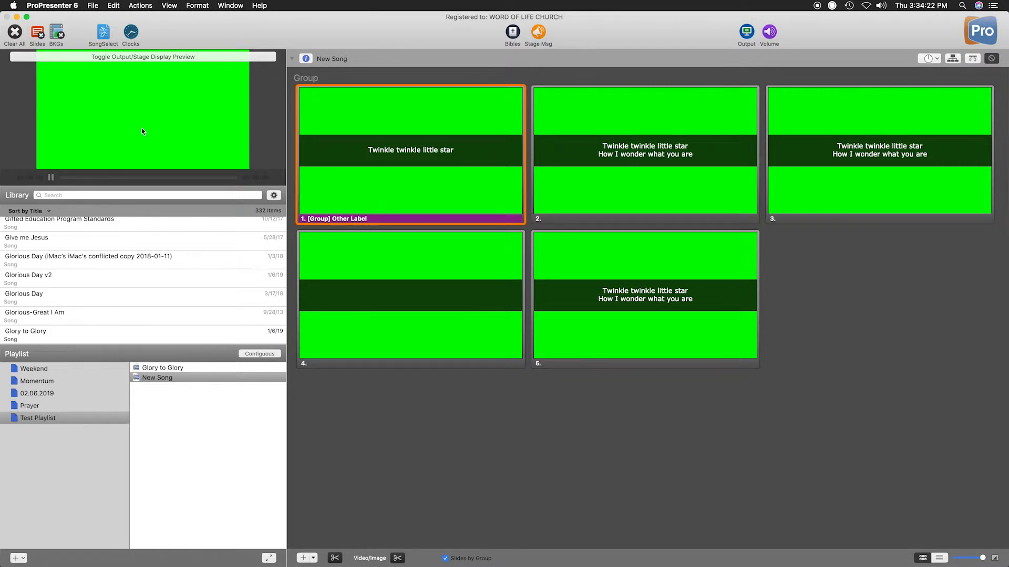
# Switch the preview back and forth between the main output and the stage display.
pyautogui.click(161, 58)
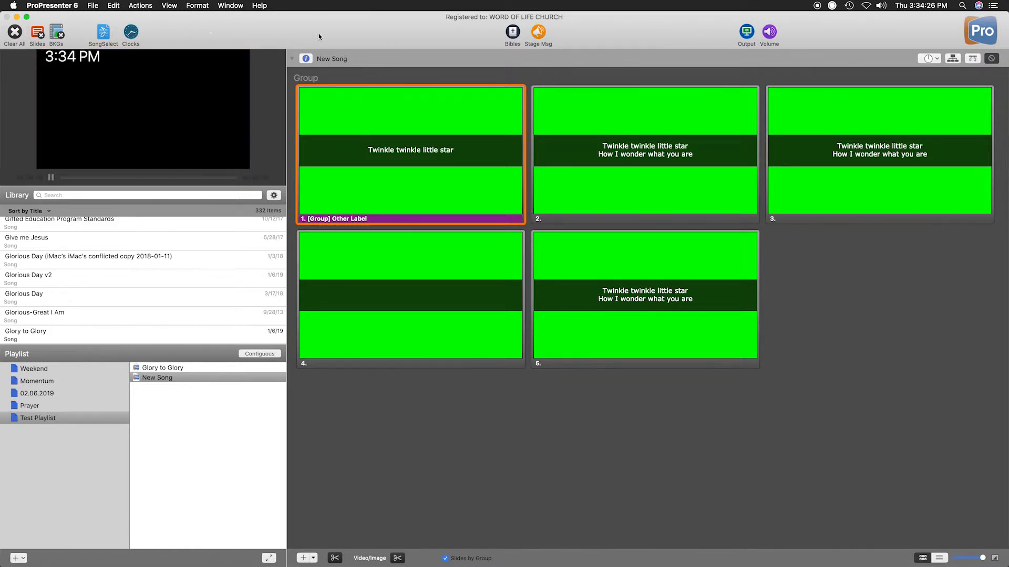
pyautogui.moveTo(142, 138)
pyautogui.hotkey('ctrl', 's')
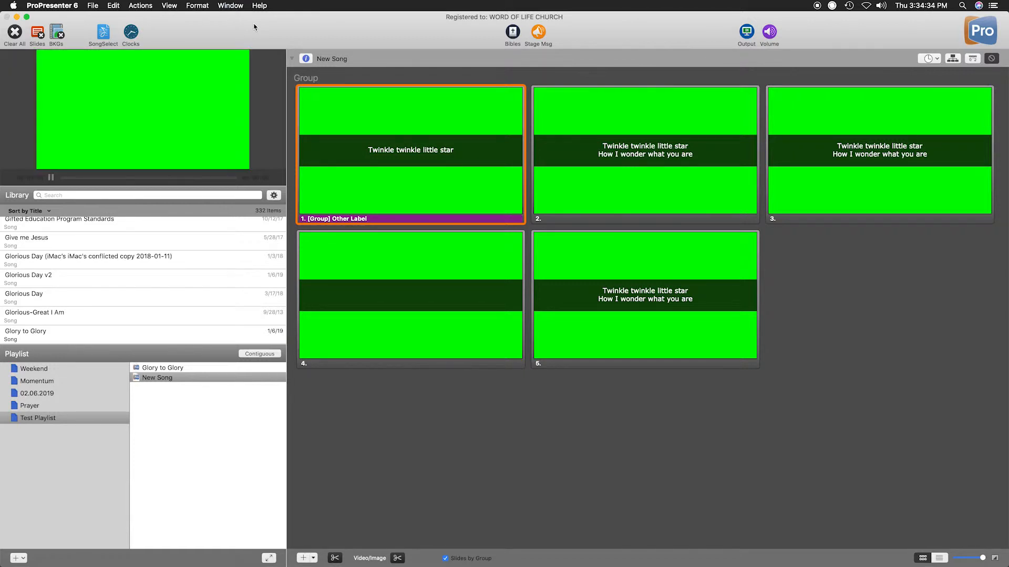
pyautogui.hotkey('ctrl', 's')
pyautogui.hotkey('ctrl', 's')
pyautogui.hotkey('ctrl', 's')
pyautogui.hotkey('ctrl', 's')
# Toggle the output and stage display windows, and set the preview to show the stage display.
pyautogui.hotkey('ctrl', '1')
pyautogui.hotkey('ctrl', '2')
pyautogui.hotkey('ctrl', '1')
pyautogui.moveTo(220, 91)
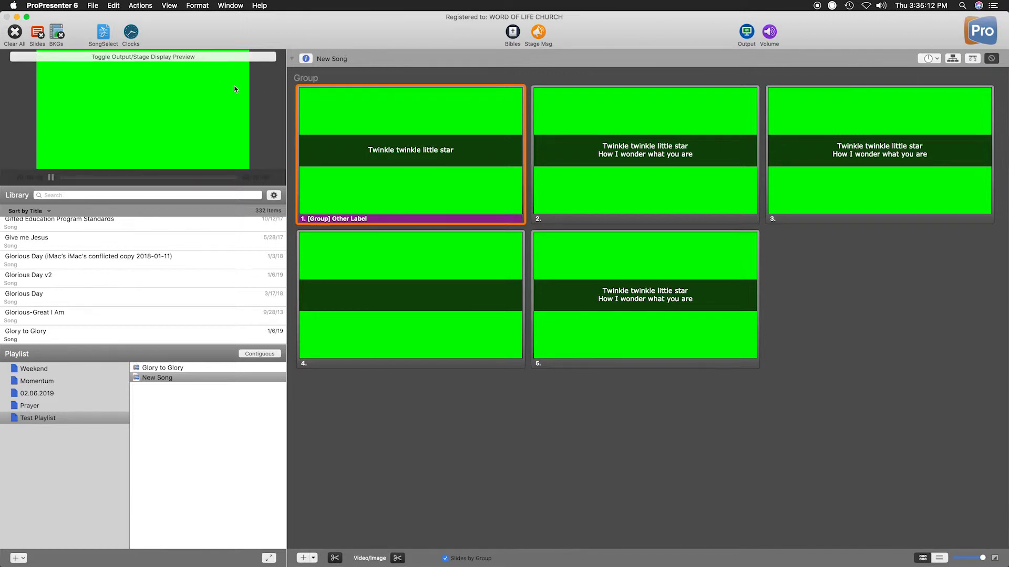
pyautogui.hotkey('ctrl', 's')
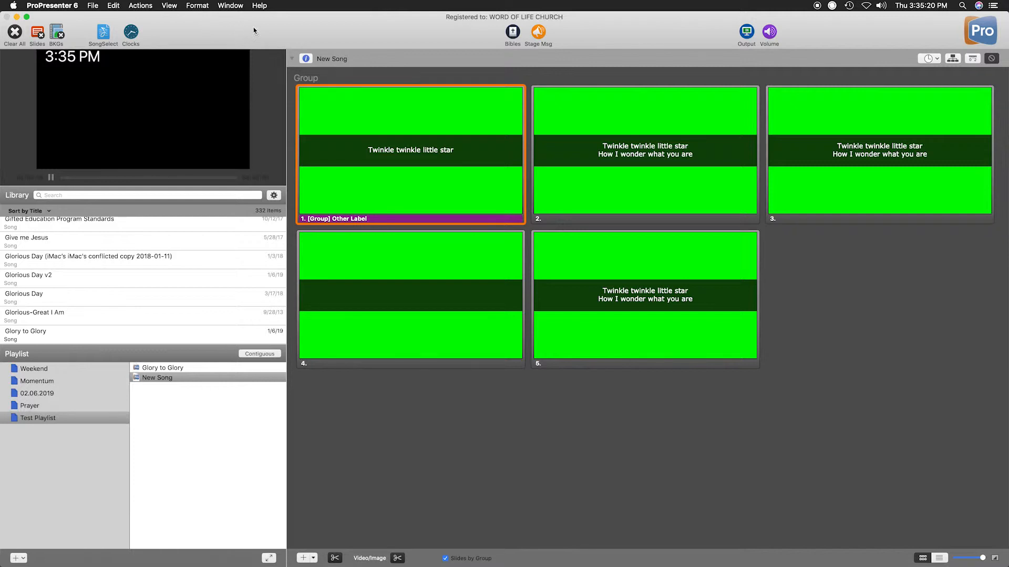
# Open the stage display configuration and add a layout named "new template".
pyautogui.click(228, 6)
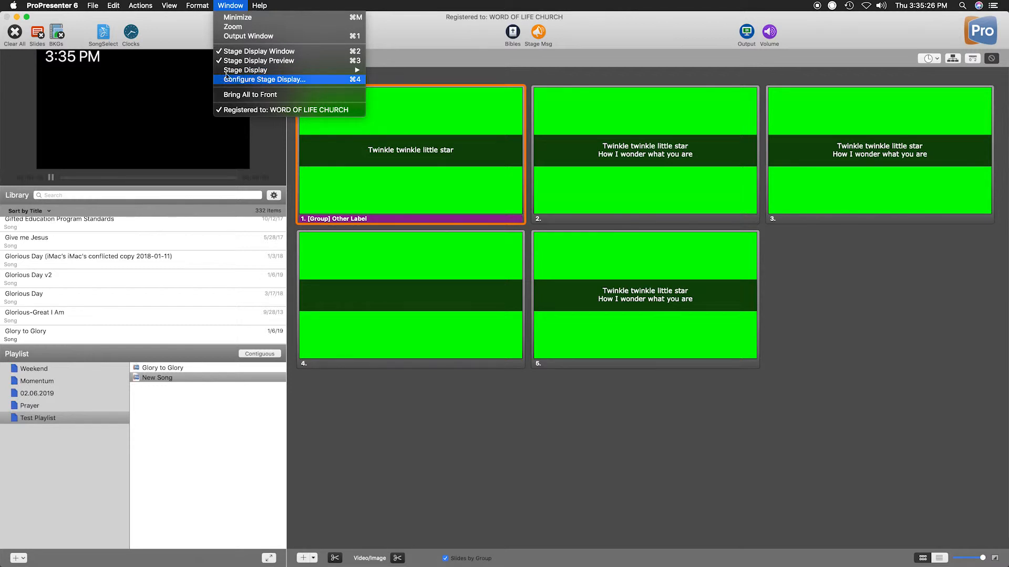
pyautogui.click(207, 44)
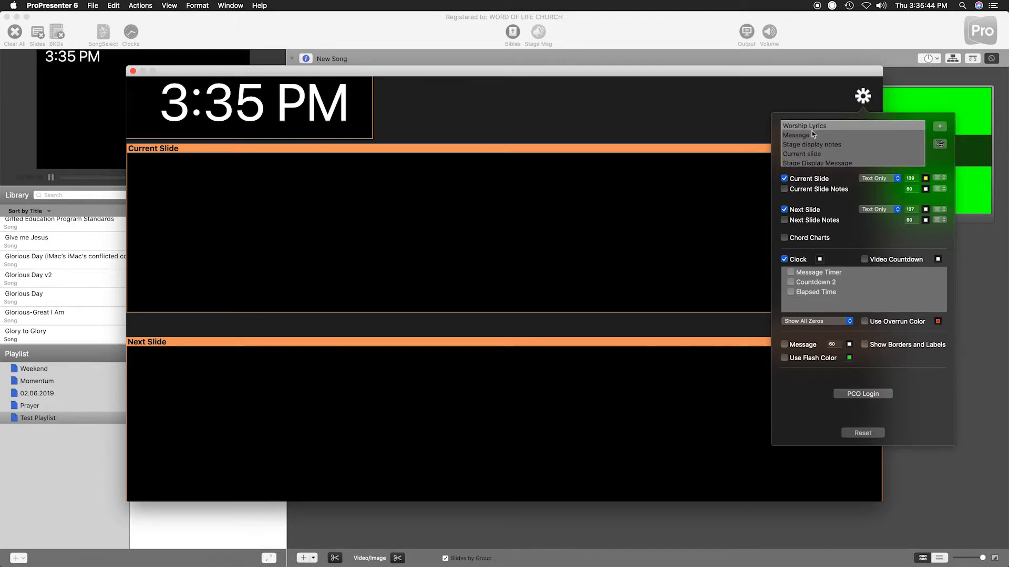
pyautogui.scroll(-1, 817, 138)
pyautogui.scroll(1, 822, 143)
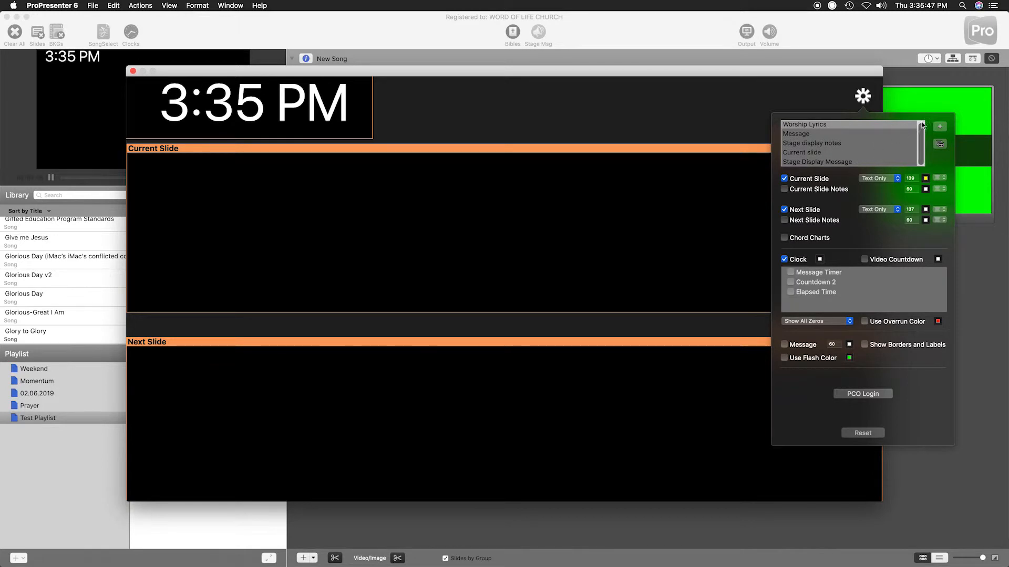
pyautogui.click(940, 128)
pyautogui.write('new template')
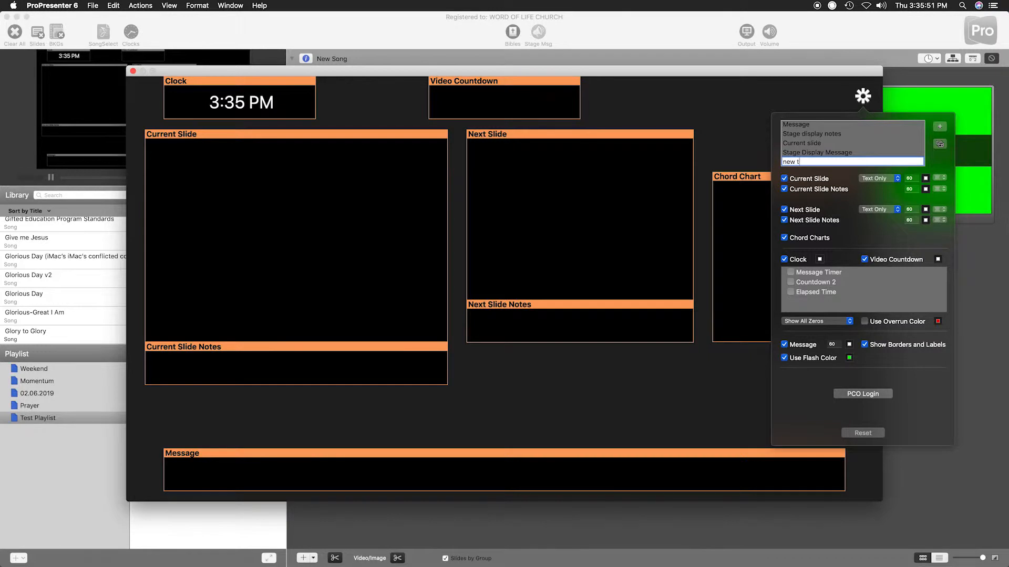
pyautogui.press('Return')
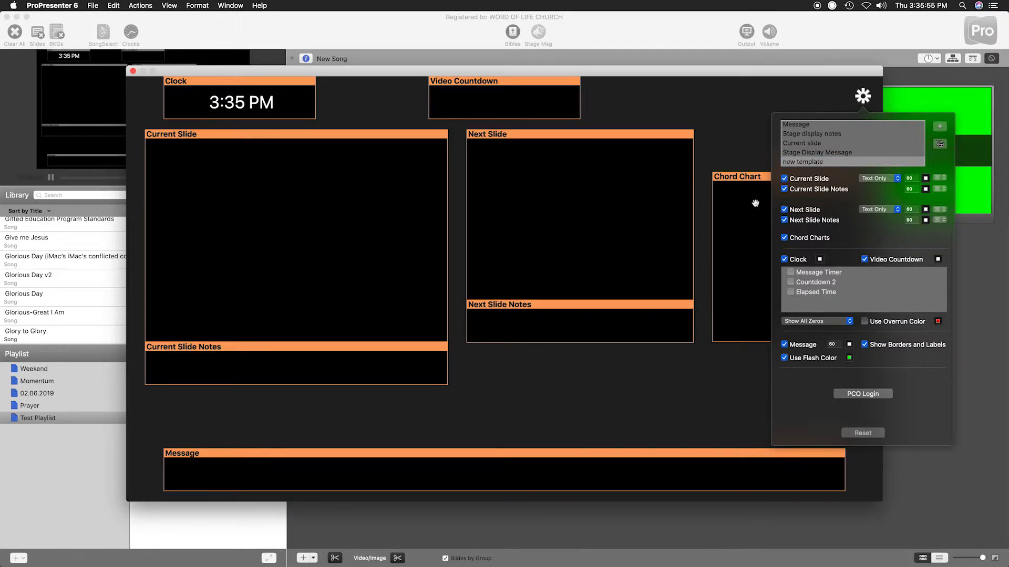
# Disable the current slide notes, next slide, next slide notes and chord charts in the new template, keeping Current Slide enabled.
pyautogui.click(810, 180)
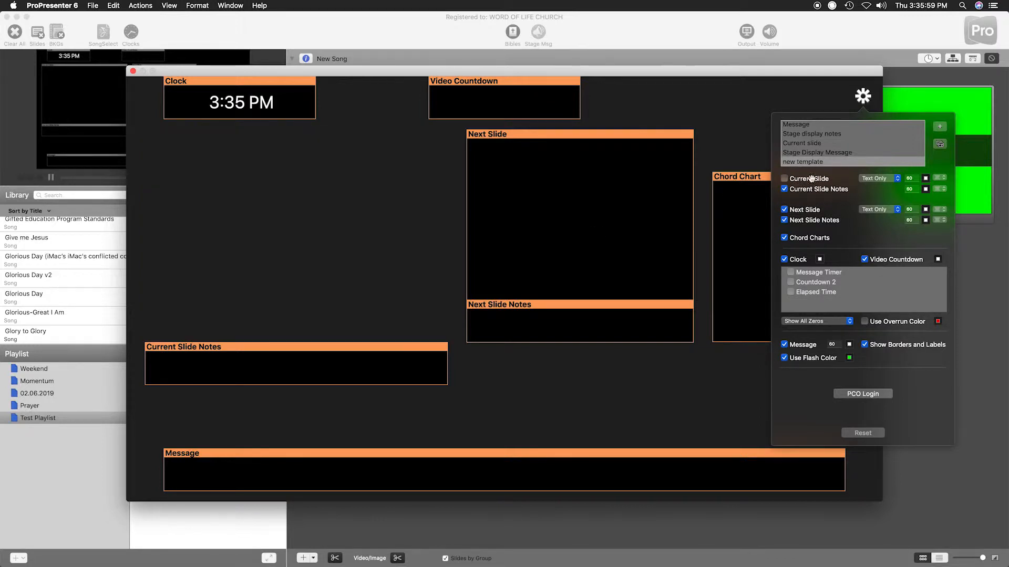
pyautogui.click(808, 189)
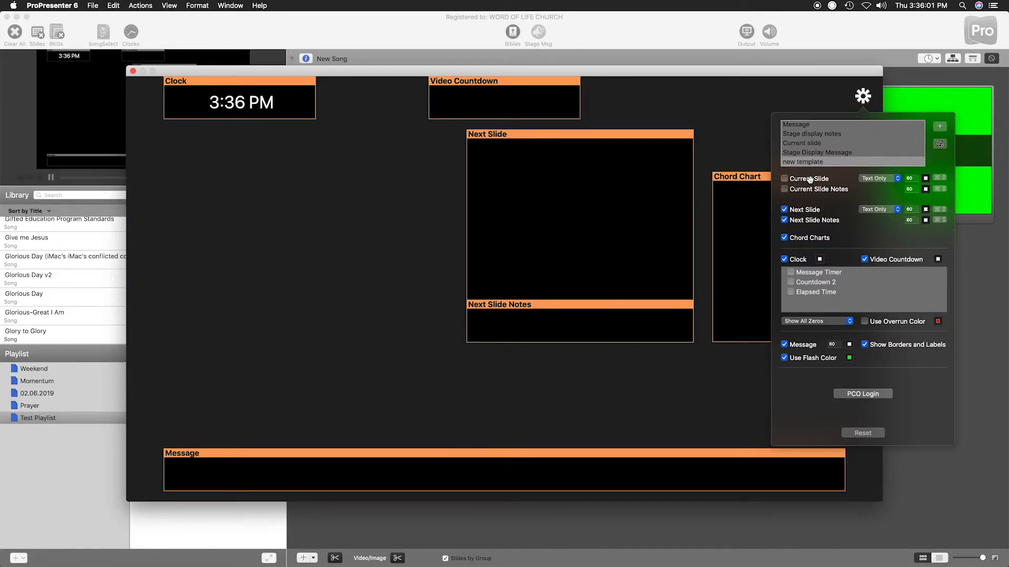
pyautogui.click(804, 178)
pyautogui.click(799, 209)
pyautogui.click(800, 220)
pyautogui.click(800, 238)
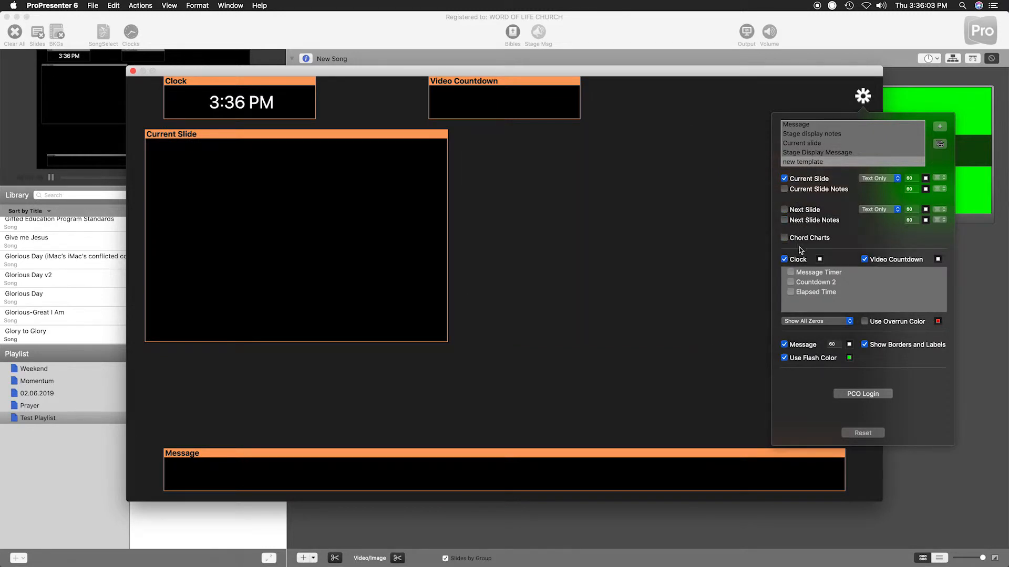
# Disable the clock, video countdown, borders and labels, message and flash color in the new template.
pyautogui.click(798, 260)
pyautogui.click(879, 261)
pyautogui.click(874, 347)
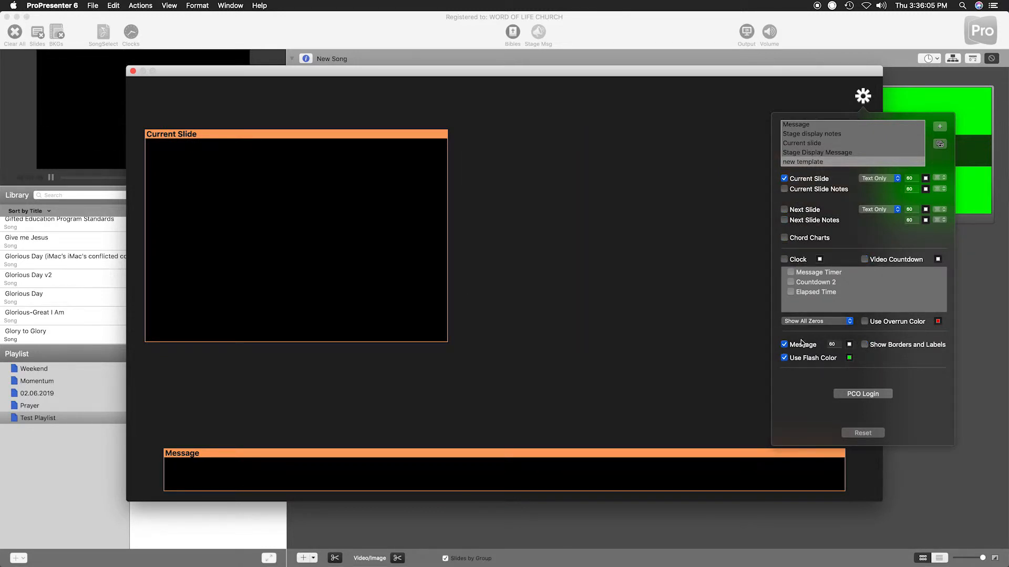
pyautogui.click(803, 345)
pyautogui.click(805, 359)
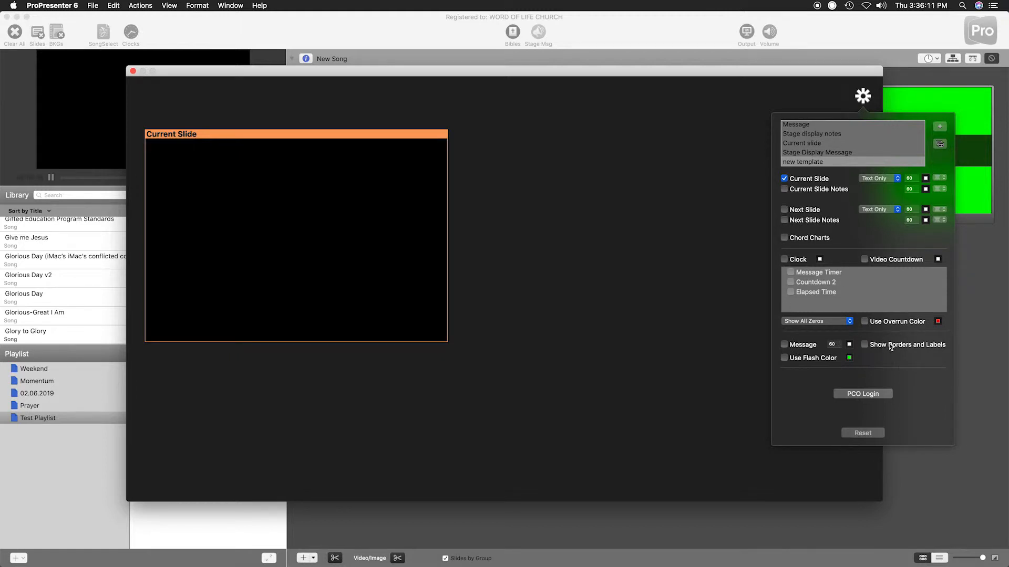
# Turn on Show Borders and Labels to compare the preview, and turn it off again.
pyautogui.moveTo(337, 74); pyautogui.dragTo(288, 173)
pyautogui.click(814, 191)
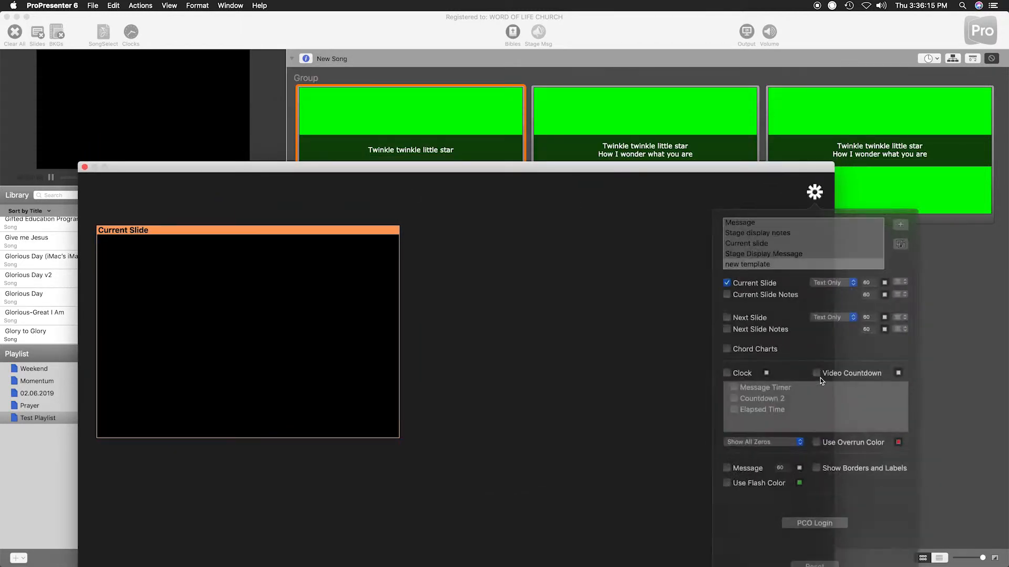
pyautogui.click(844, 441)
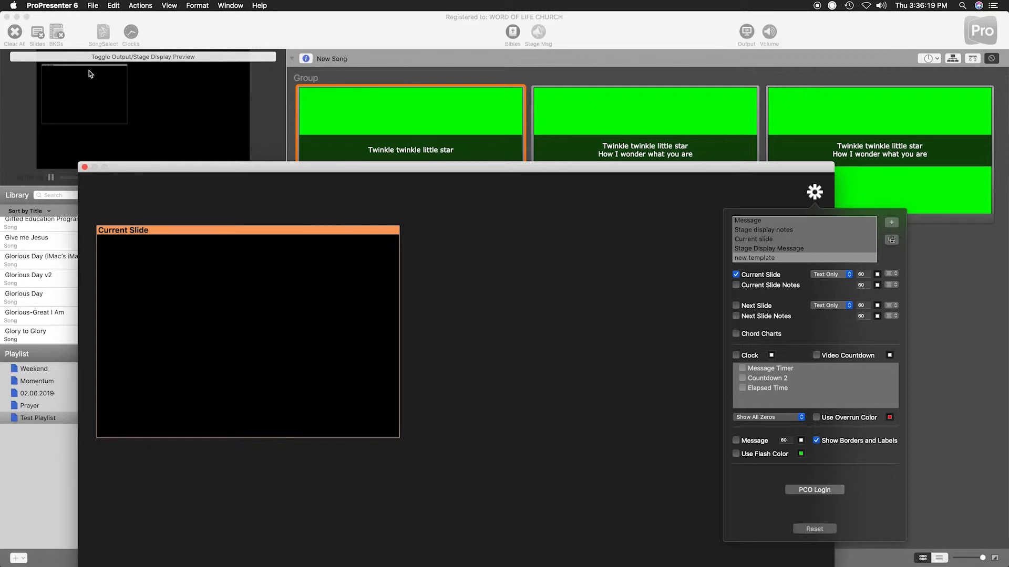
pyautogui.click(846, 443)
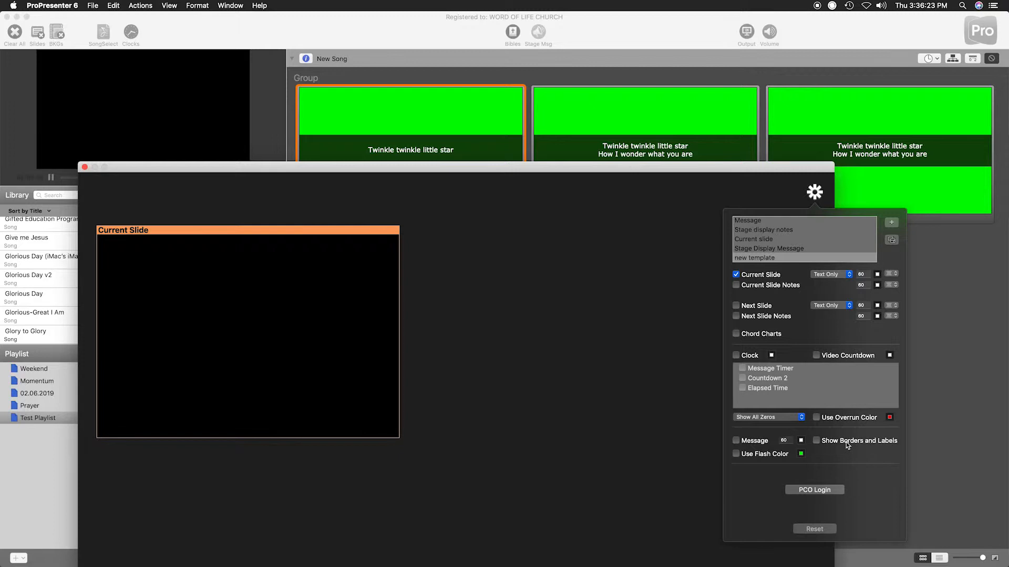
pyautogui.click(443, 208)
# Uncover the song's slides and show slide 1 on the stage display.
pyautogui.moveTo(420, 171); pyautogui.dragTo(517, 215)
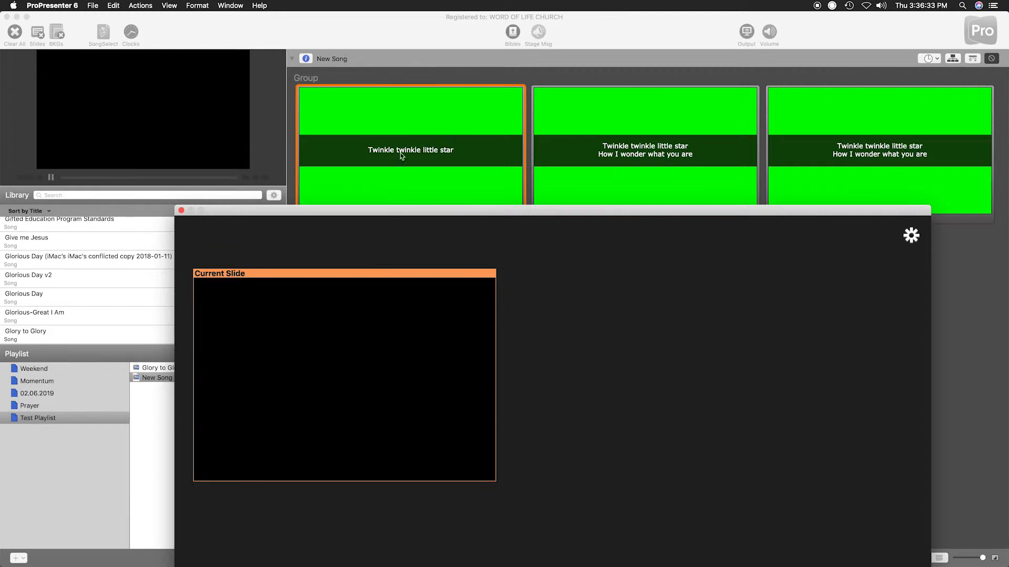
pyautogui.moveTo(402, 211); pyautogui.dragTo(391, 237)
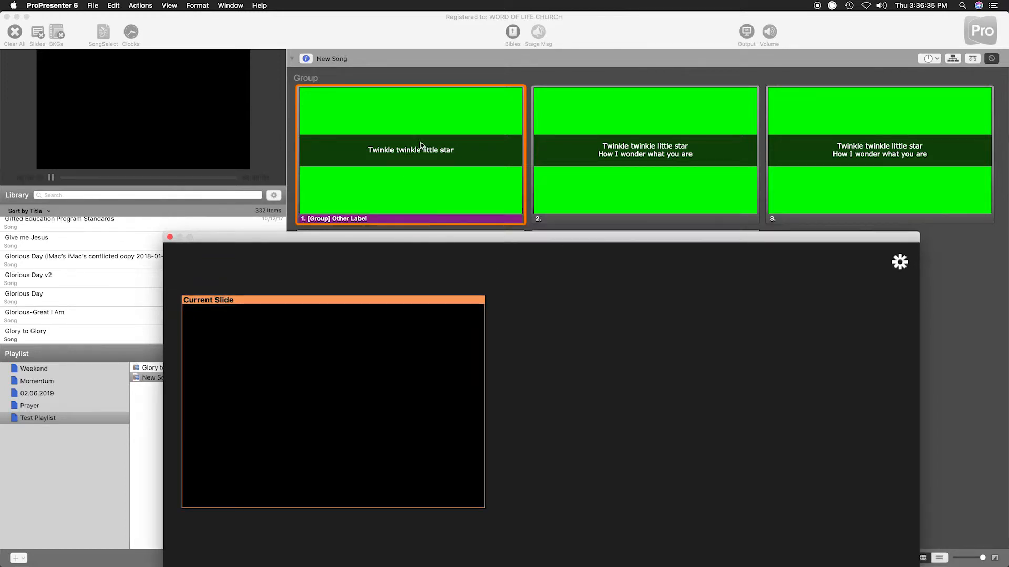
pyautogui.click(416, 172)
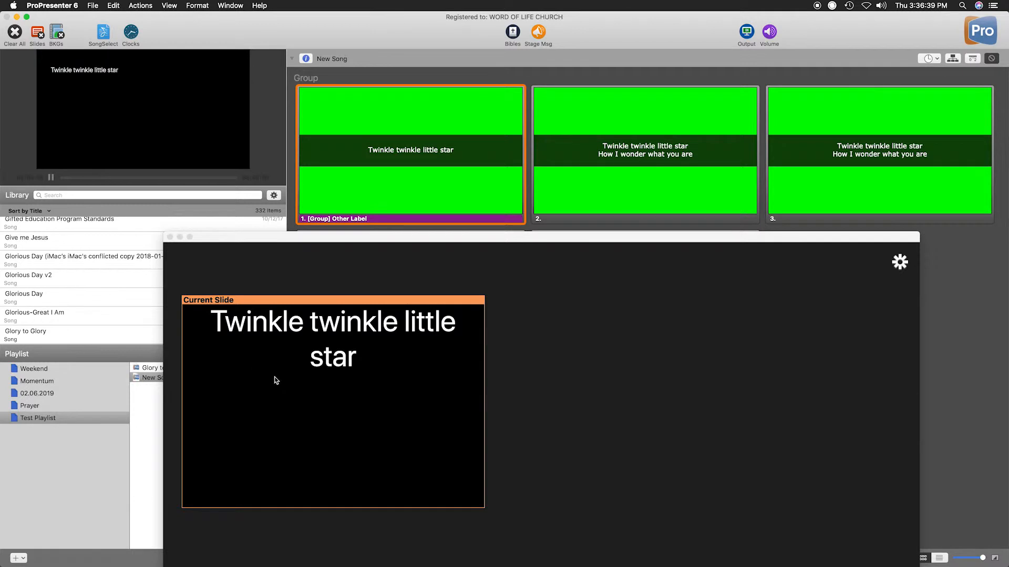
# Enlarge the Current Slide box to fill almost the whole stage display layout.
pyautogui.moveTo(371, 236); pyautogui.dragTo(481, 74)
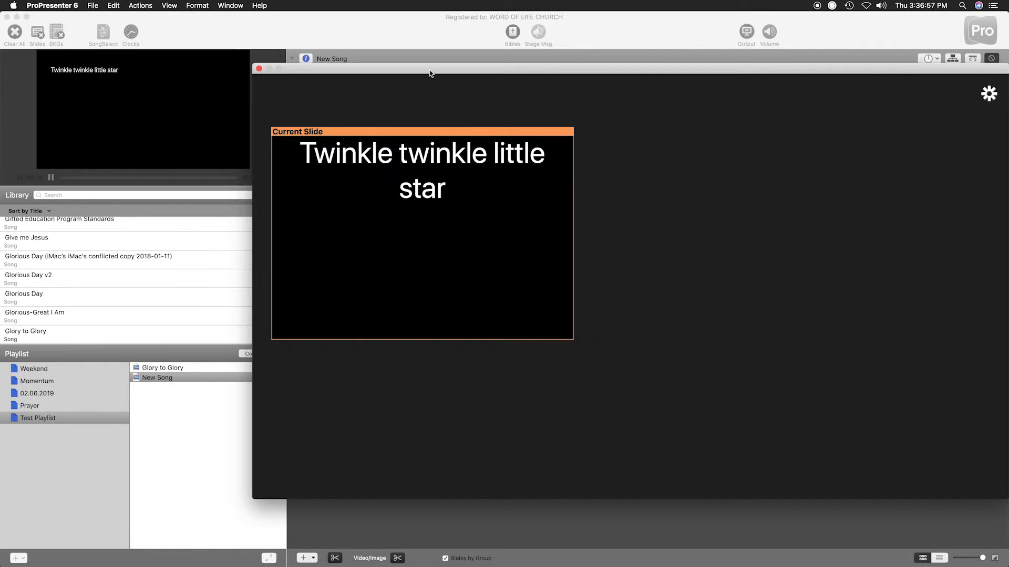
pyautogui.moveTo(476, 75); pyautogui.dragTo(301, 141)
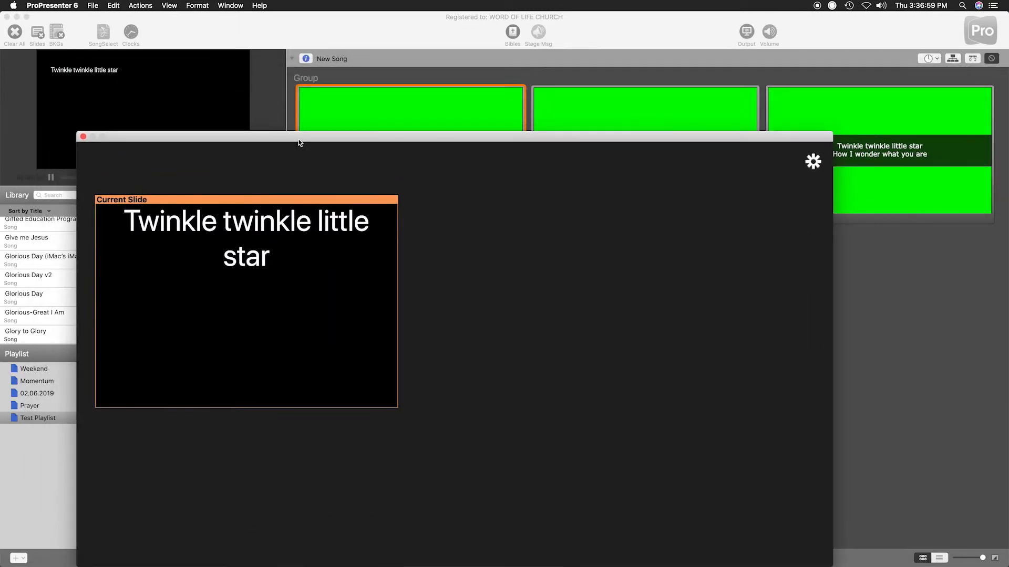
pyautogui.moveTo(398, 275); pyautogui.dragTo(788, 266)
pyautogui.moveTo(547, 136); pyautogui.dragTo(553, 42)
pyautogui.moveTo(529, 96); pyautogui.dragTo(531, 56)
pyautogui.moveTo(493, 306); pyautogui.dragTo(494, 451)
# Show slide 5 on the stage display and shorten the Current Slide box to the upper half of the layout.
pyautogui.moveTo(478, 48); pyautogui.dragTo(504, 368)
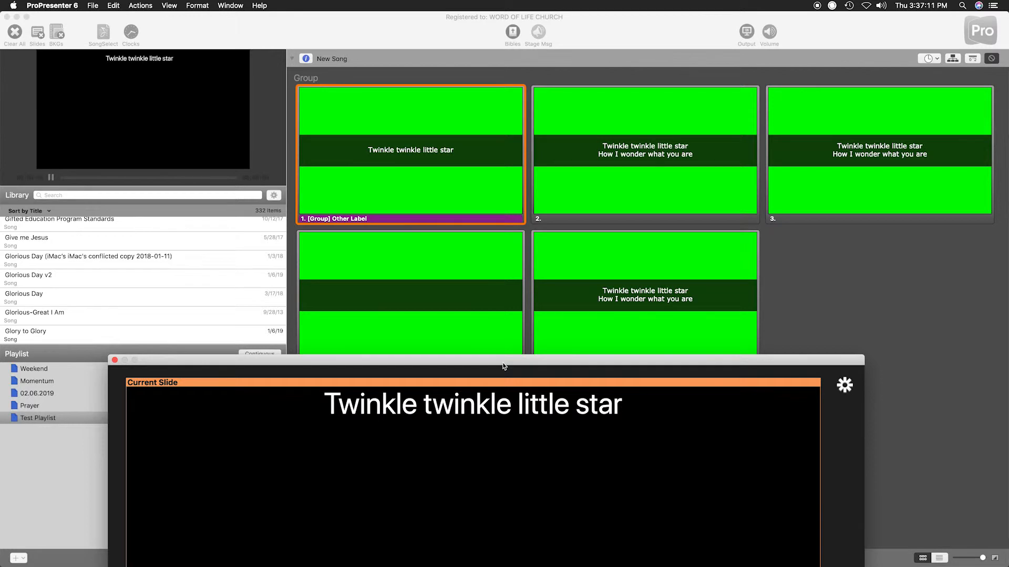
pyautogui.click(639, 307)
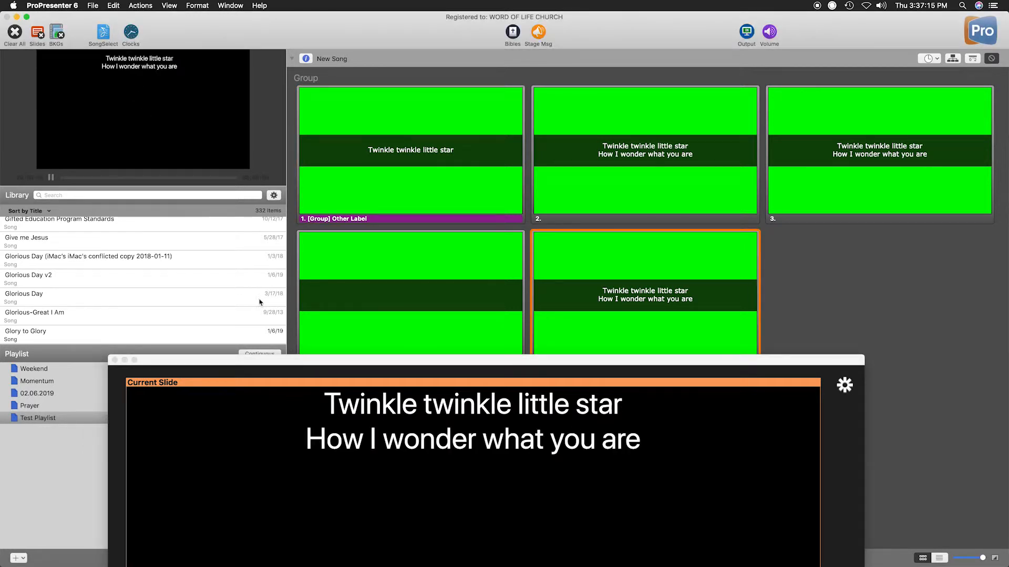
pyautogui.moveTo(293, 366); pyautogui.dragTo(281, 85)
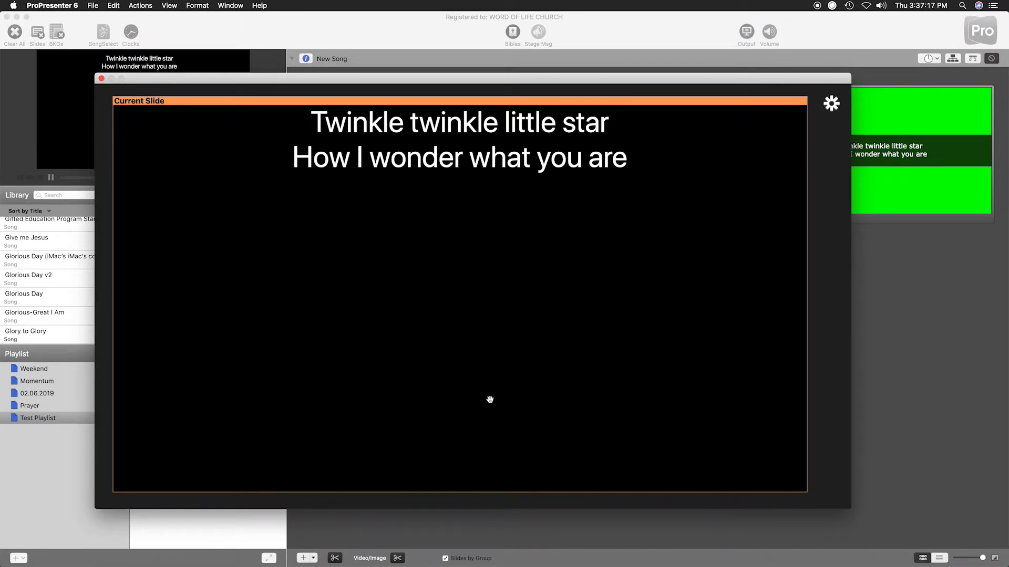
pyautogui.moveTo(507, 492); pyautogui.dragTo(524, 266)
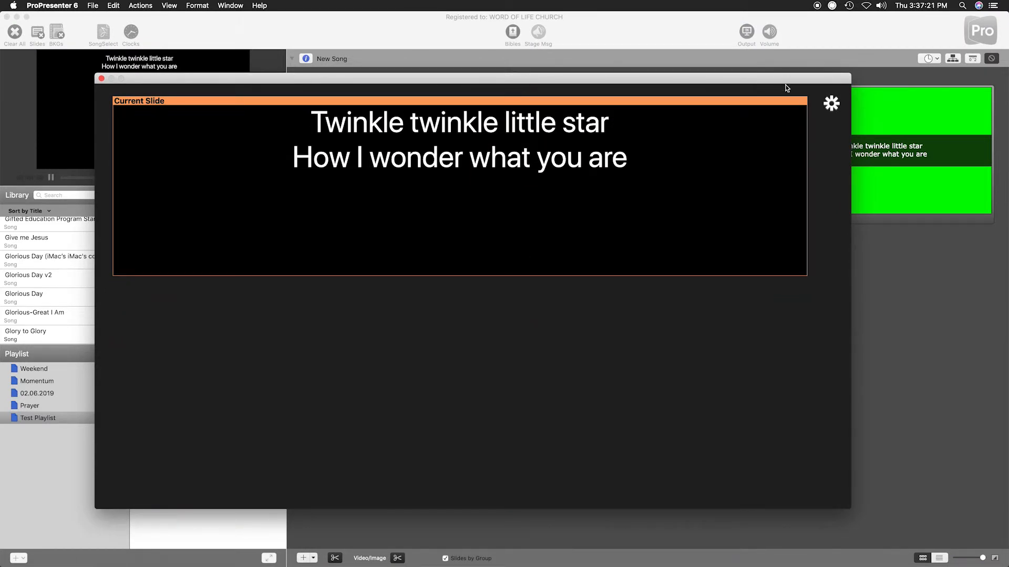
# Enable the Next Slide box and fit it across the lower half of the layout, below Current Slide.
pyautogui.click(831, 104)
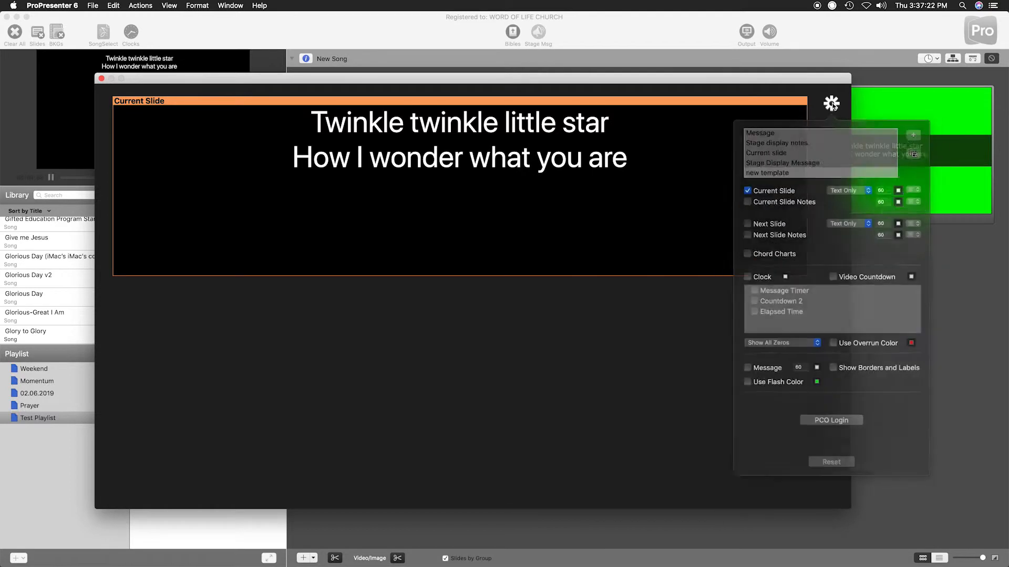
pyautogui.click(773, 220)
pyautogui.click(592, 365)
pyautogui.moveTo(520, 242); pyautogui.dragTo(240, 355)
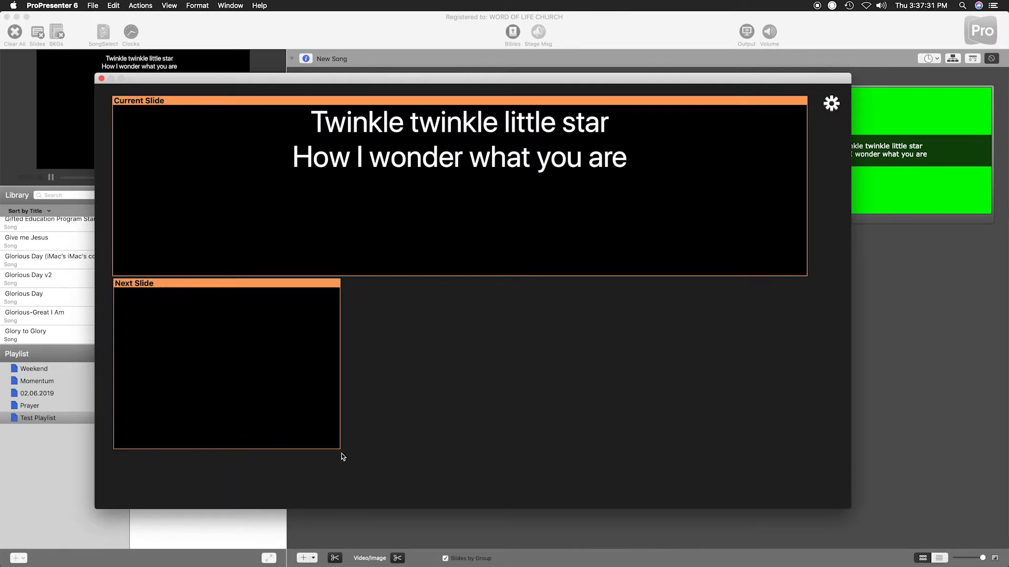
pyautogui.moveTo(341, 453); pyautogui.dragTo(809, 484)
# Show slide 2 on the stage display to check the Current Slide and Next Slide boxes together.
pyautogui.moveTo(600, 82); pyautogui.dragTo(588, 365)
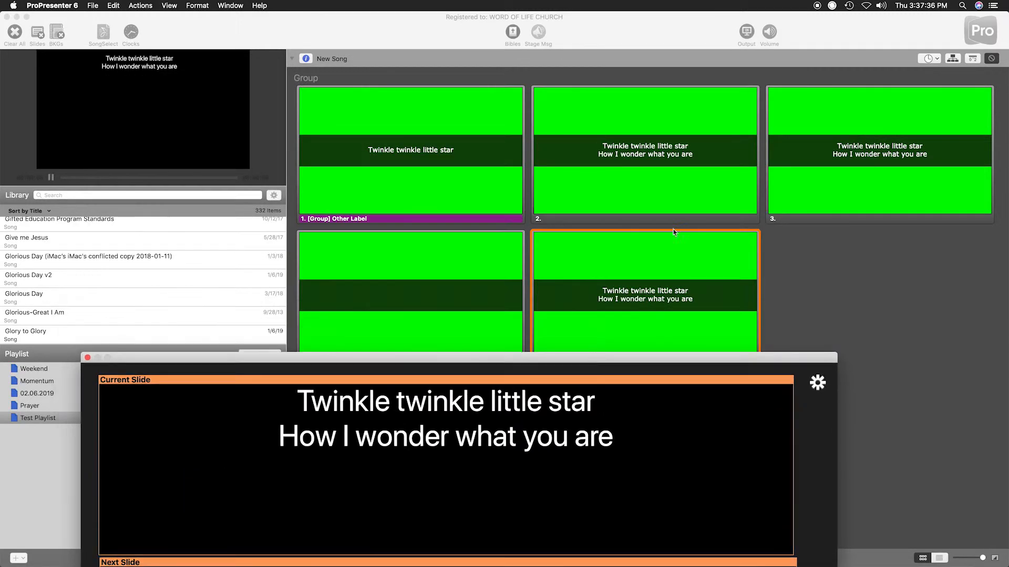
pyautogui.click(650, 163)
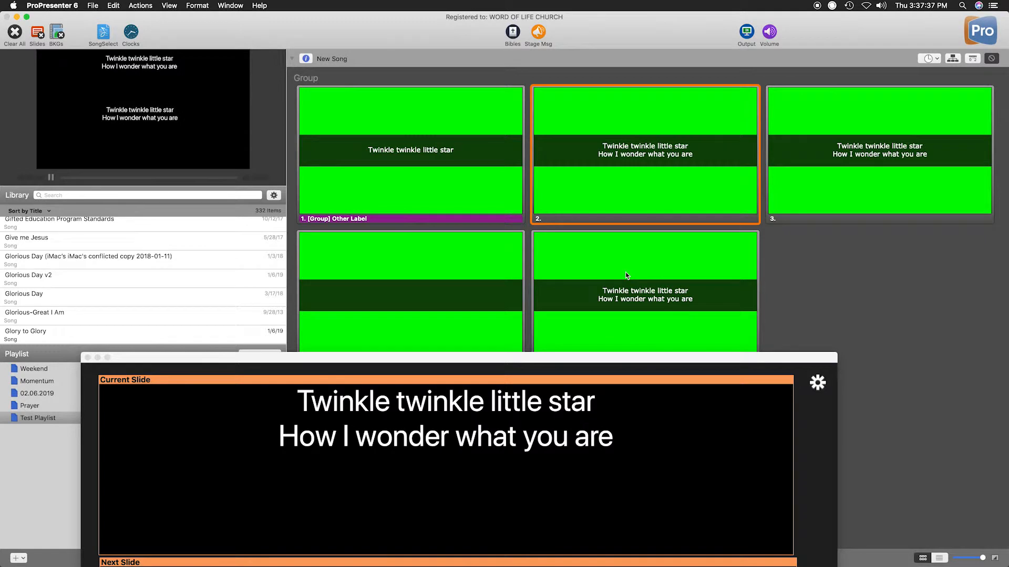
# Show slide 1 on the stage display and bring the whole layout window into view.
pyautogui.click(472, 184)
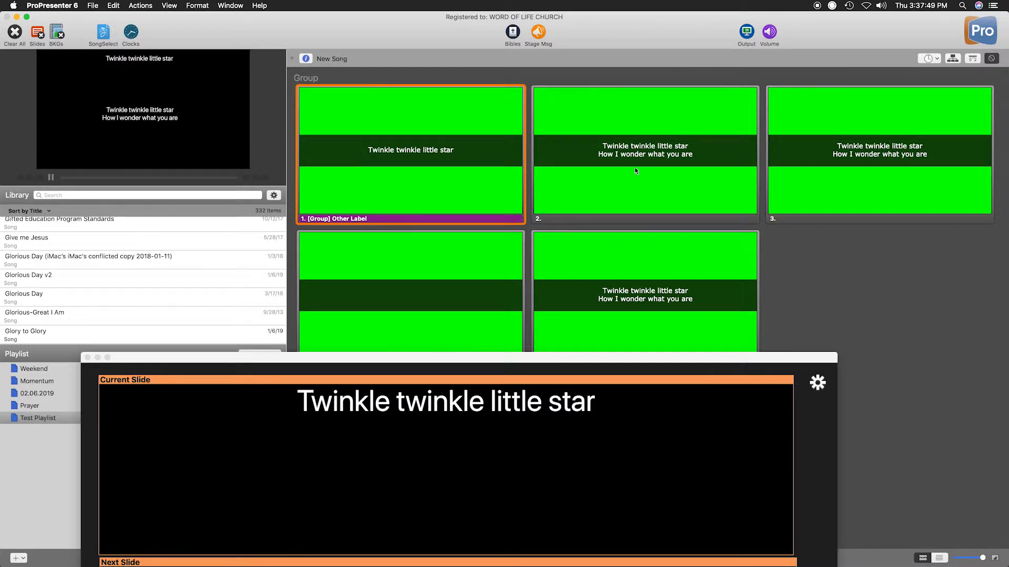
pyautogui.moveTo(536, 358); pyautogui.dragTo(570, 283)
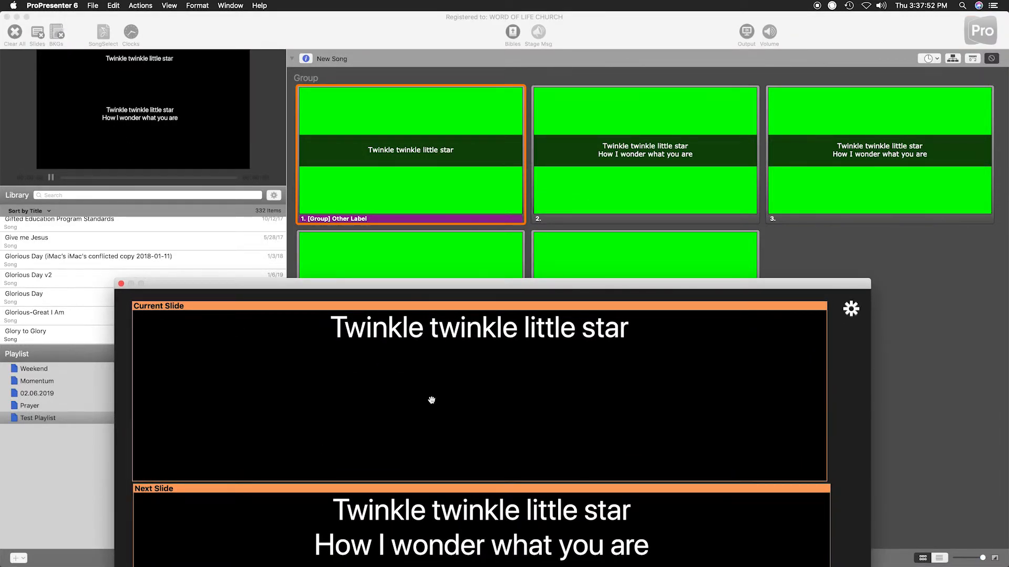
pyautogui.moveTo(456, 285); pyautogui.dragTo(357, 145)
# Swap the two boxes so Next Slide fills the upper half and Current Slide the lower half.
pyautogui.moveTo(547, 232); pyautogui.dragTo(527, 333)
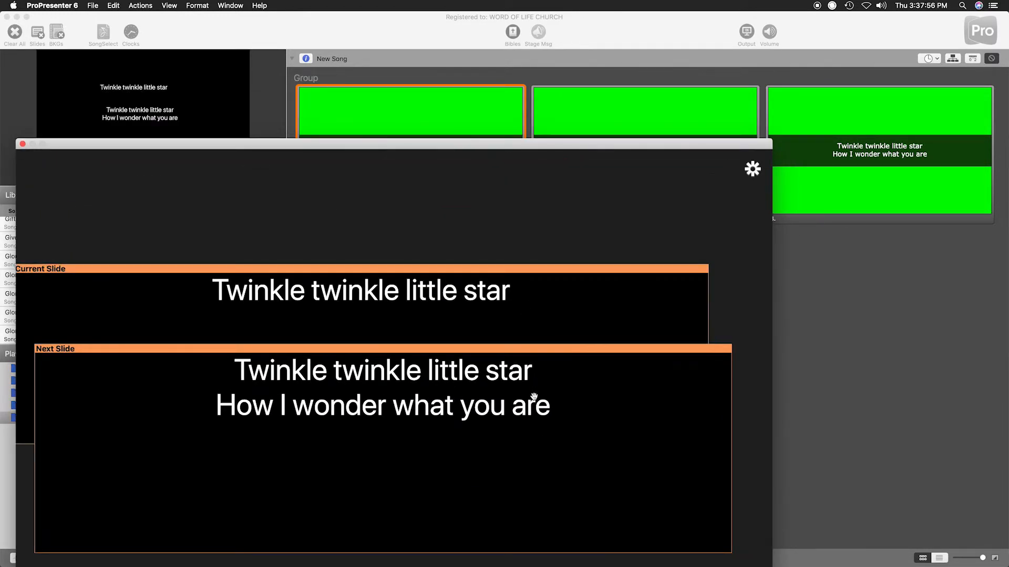
pyautogui.moveTo(621, 412); pyautogui.dragTo(615, 243)
pyautogui.moveTo(515, 441); pyautogui.dragTo(511, 534)
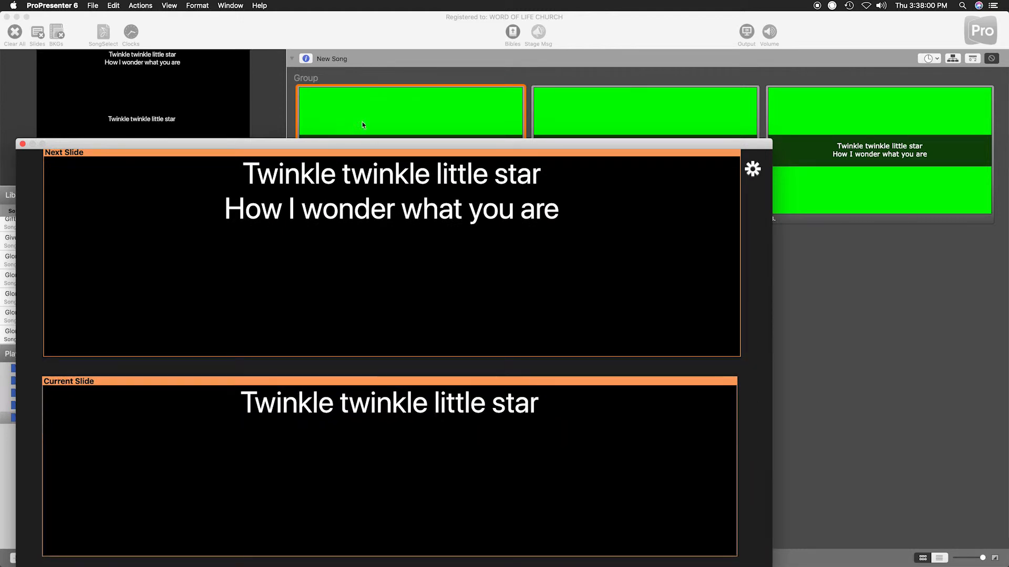
# Move Current Slide back to the upper half of the layout and Next Slide back below it.
pyautogui.moveTo(362, 144); pyautogui.dragTo(409, 73)
pyautogui.moveTo(430, 190); pyautogui.dragTo(451, 361)
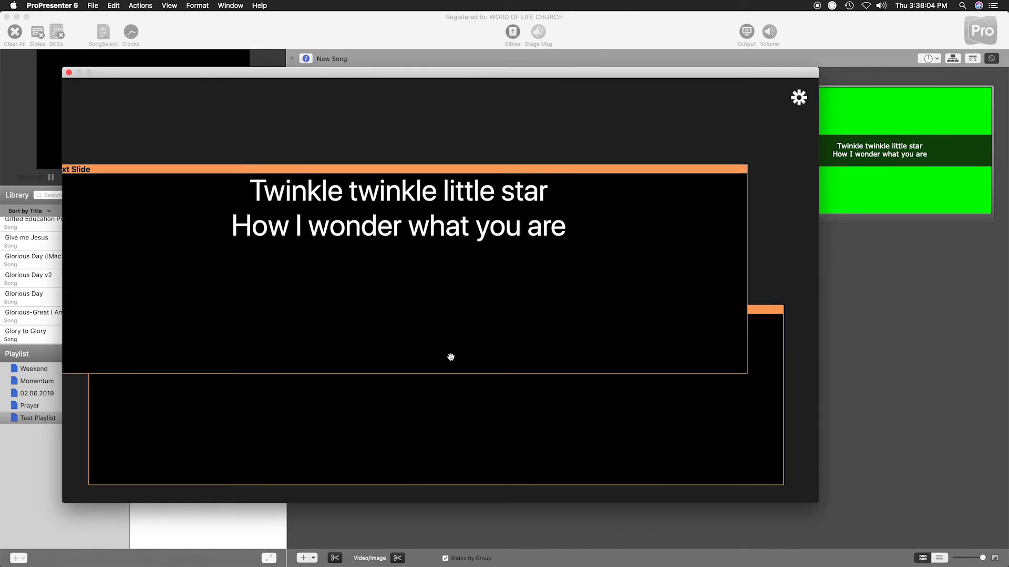
pyautogui.moveTo(455, 415); pyautogui.dragTo(456, 192)
pyautogui.moveTo(451, 255); pyautogui.dragTo(473, 343)
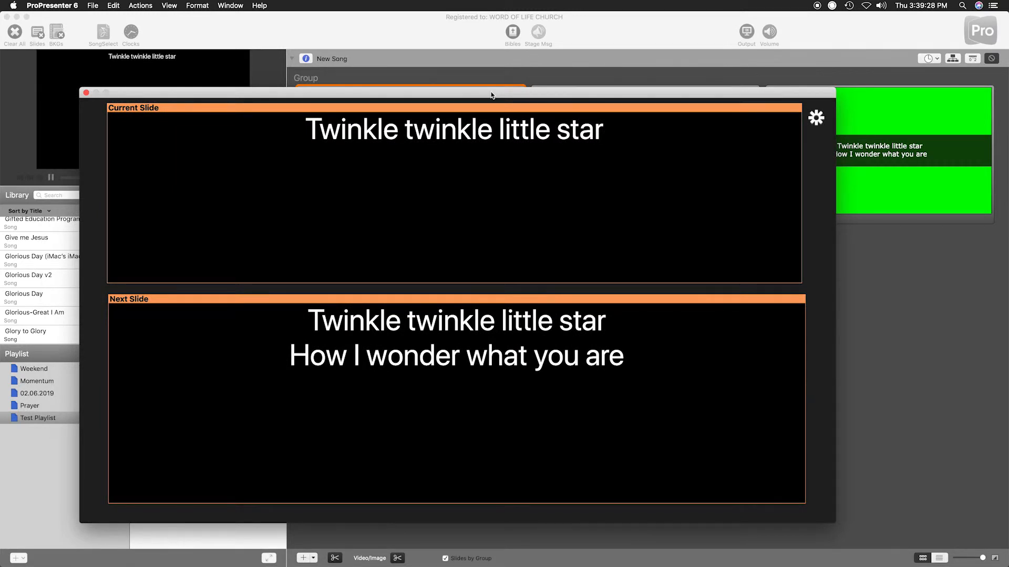
# Set the text size of both Current Slide and Next Slide to 120.
pyautogui.moveTo(499, 95); pyautogui.dragTo(574, 188)
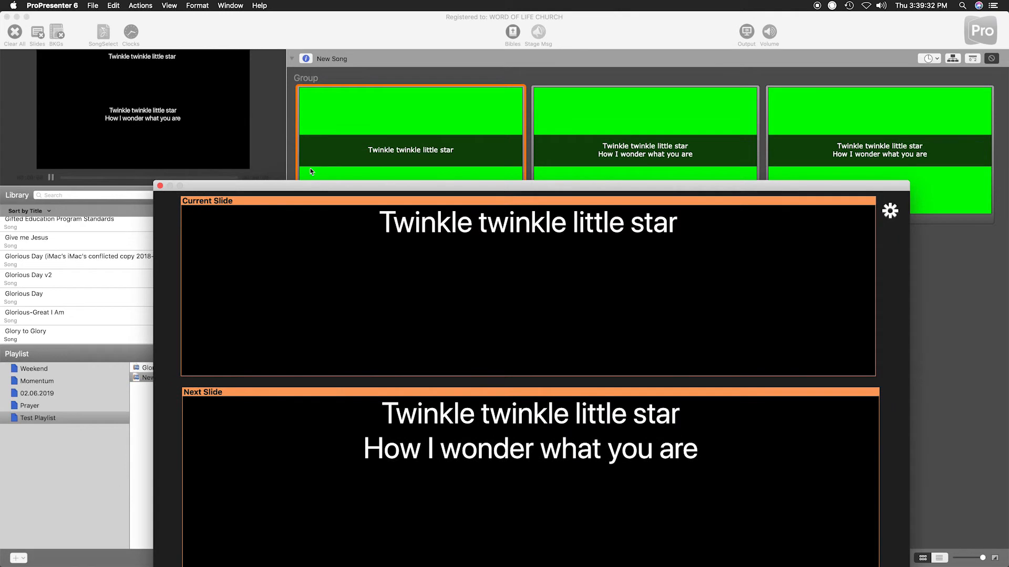
pyautogui.moveTo(506, 185); pyautogui.dragTo(436, 90)
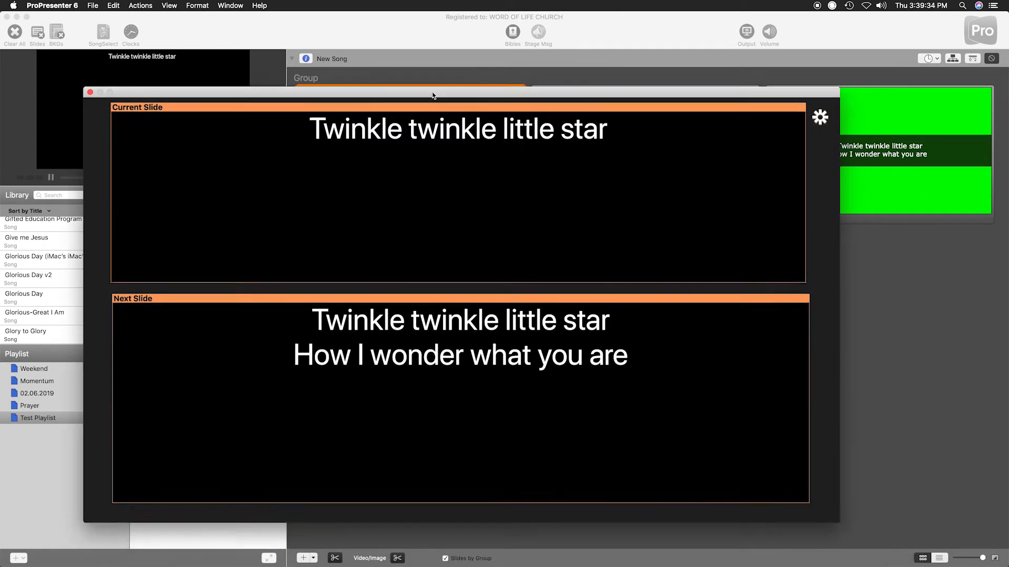
pyautogui.click(820, 116)
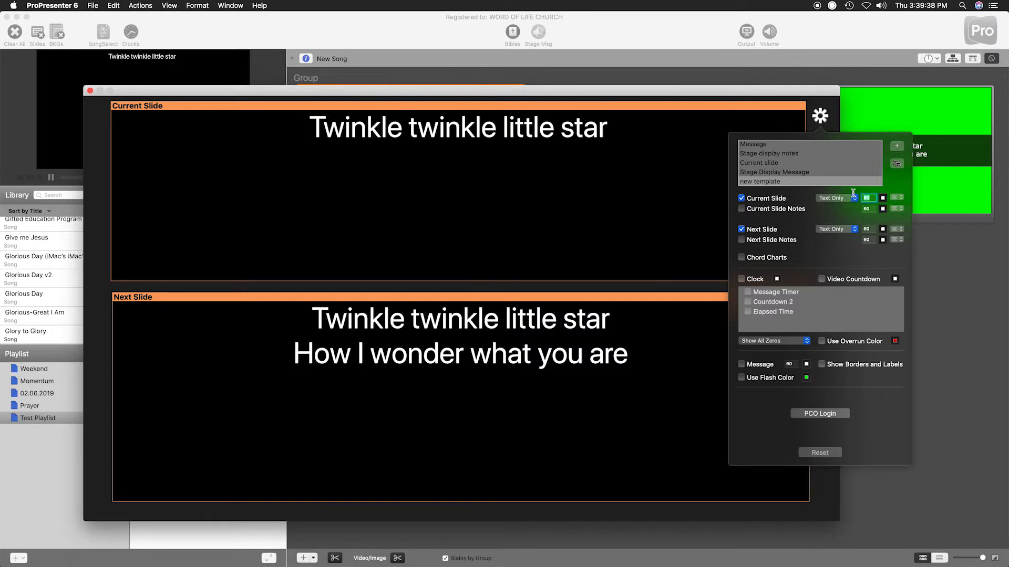
pyautogui.write('120')
pyautogui.press('Return')
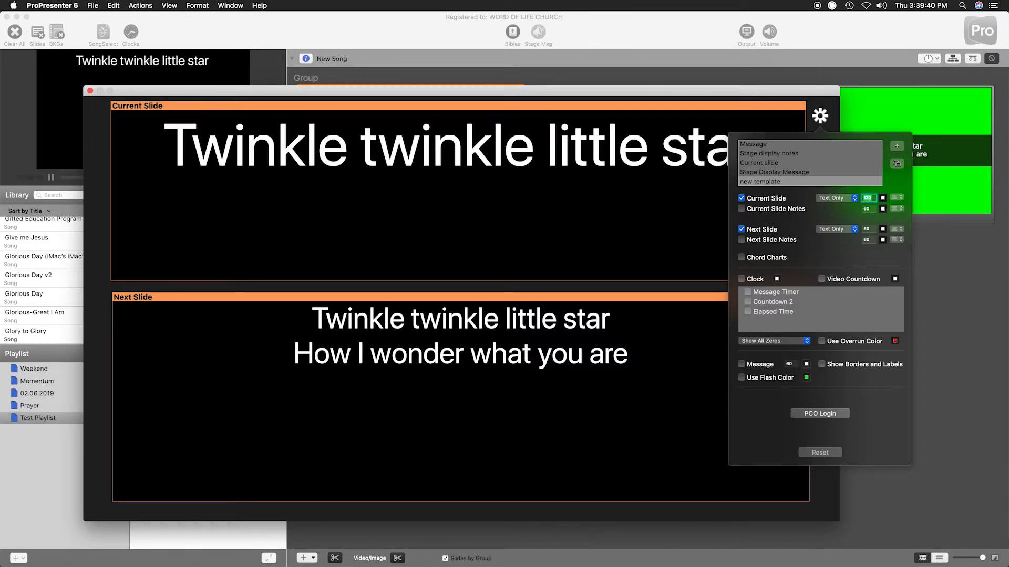
pyautogui.doubleClick(872, 230)
pyautogui.write('120')
pyautogui.press('Return')
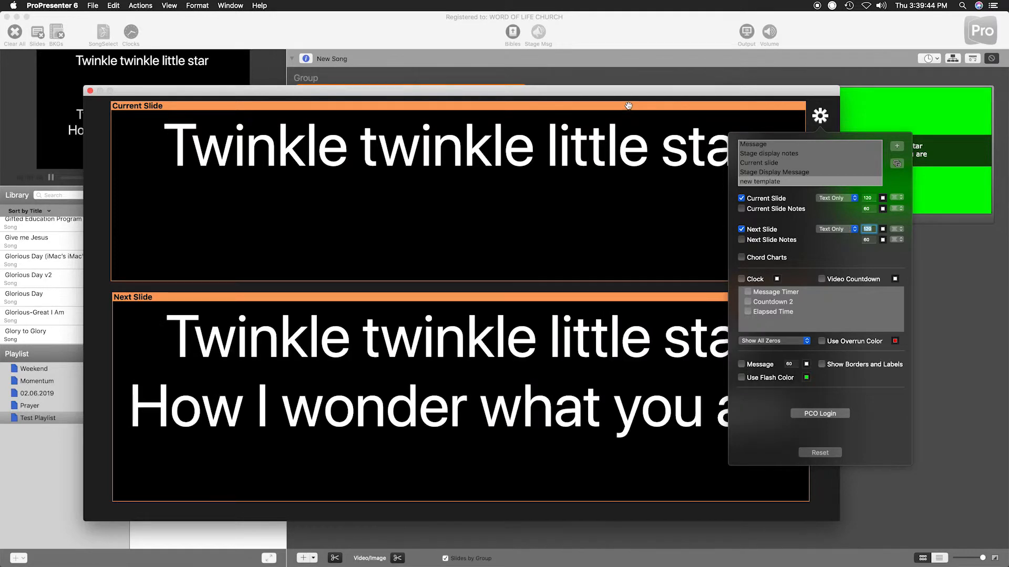
# Change the Current Slide text color to yellow using the pencil color palette, leaving the slides and stage preview uncovered.
pyautogui.click(619, 98)
pyautogui.moveTo(619, 99); pyautogui.dragTo(637, 212)
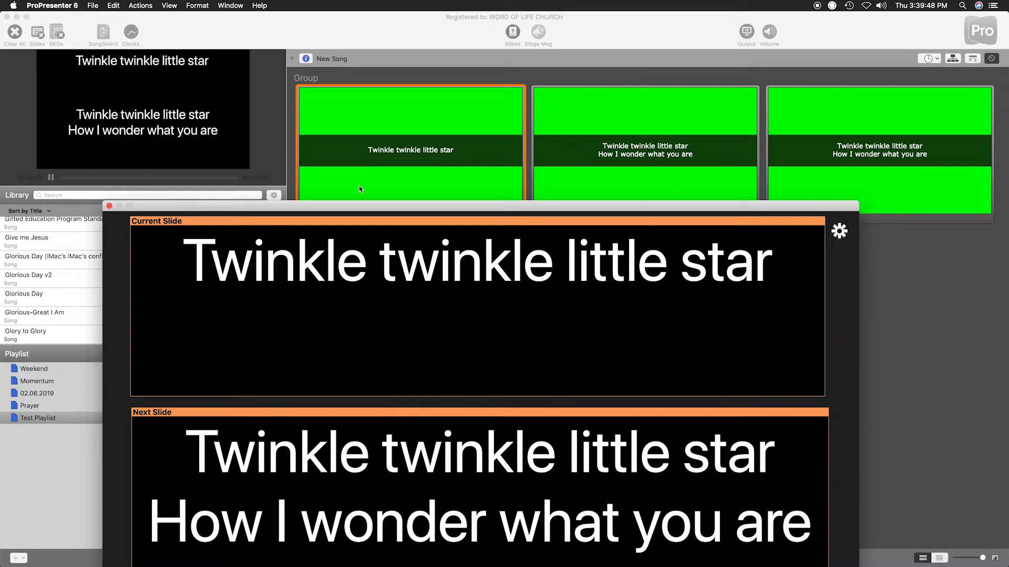
pyautogui.moveTo(355, 206); pyautogui.dragTo(353, 77)
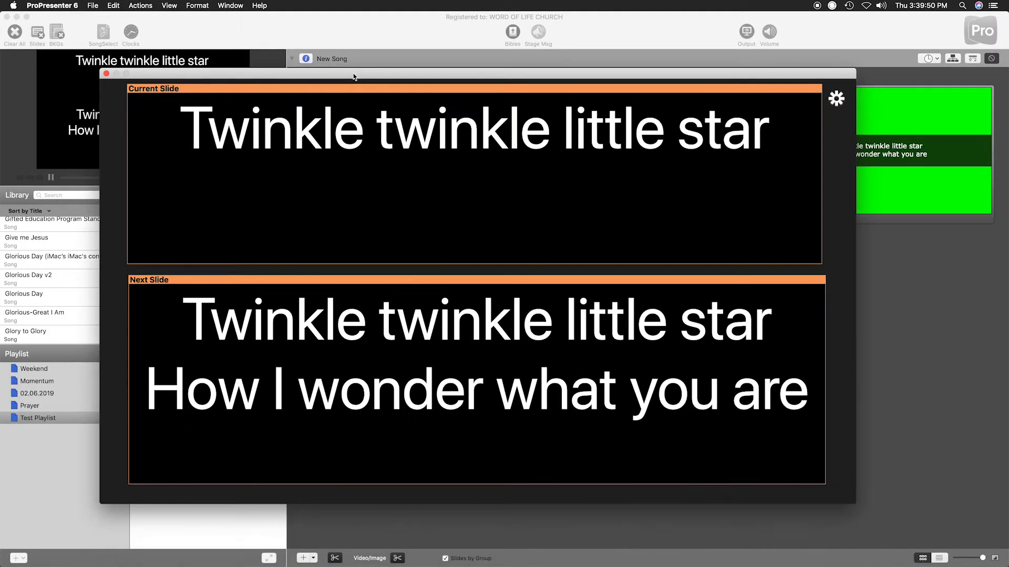
pyautogui.click(837, 98)
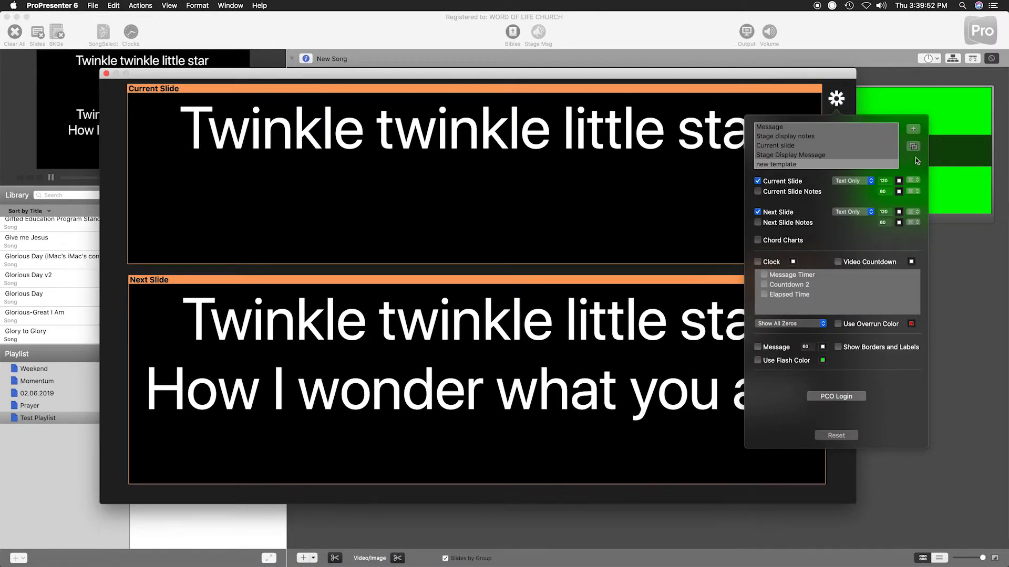
pyautogui.click(899, 181)
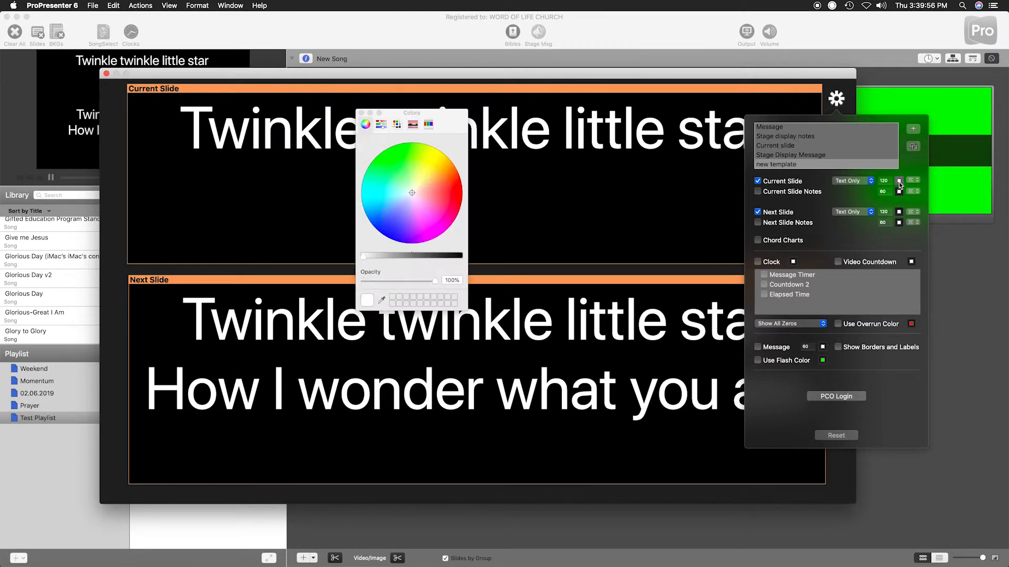
pyautogui.click(428, 124)
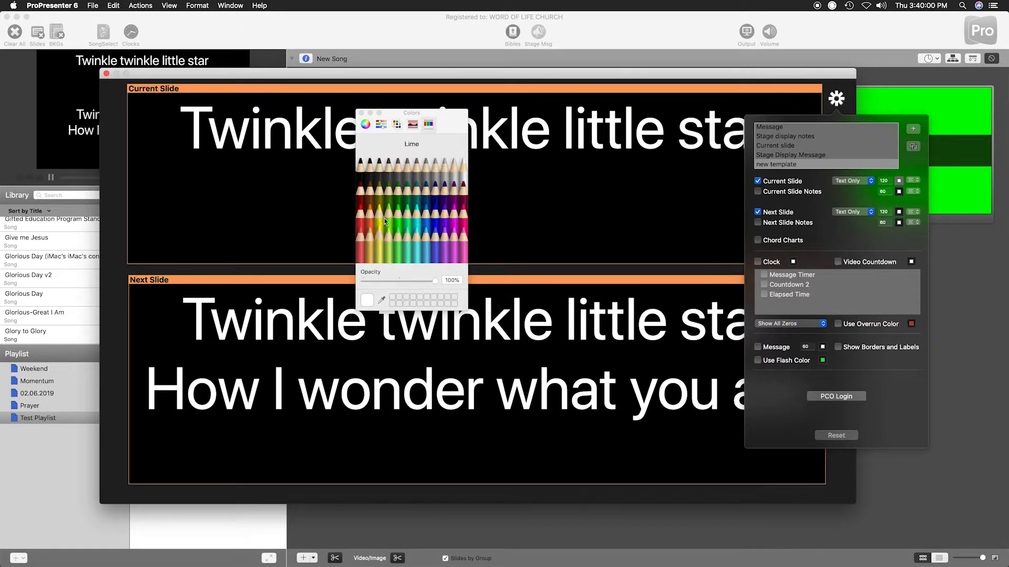
pyautogui.click(384, 227)
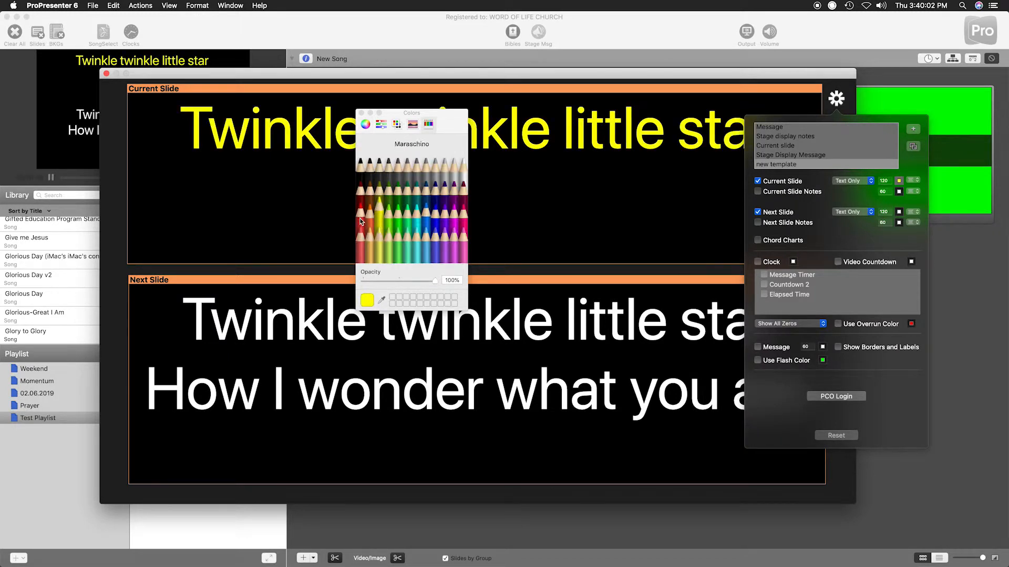
pyautogui.click(361, 113)
pyautogui.click(376, 81)
pyautogui.moveTo(377, 81); pyautogui.dragTo(472, 162)
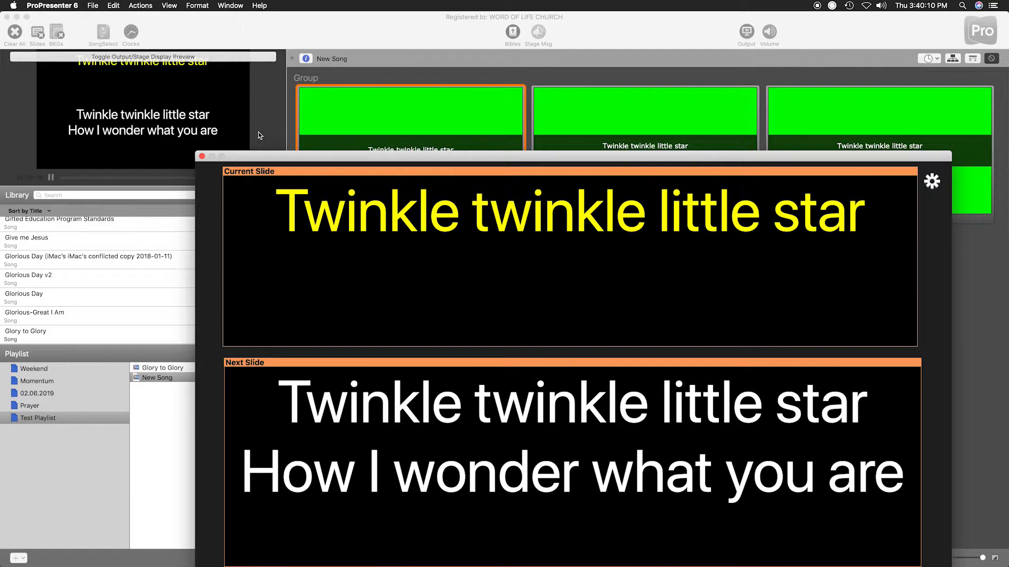
pyautogui.moveTo(269, 157); pyautogui.dragTo(252, 274)
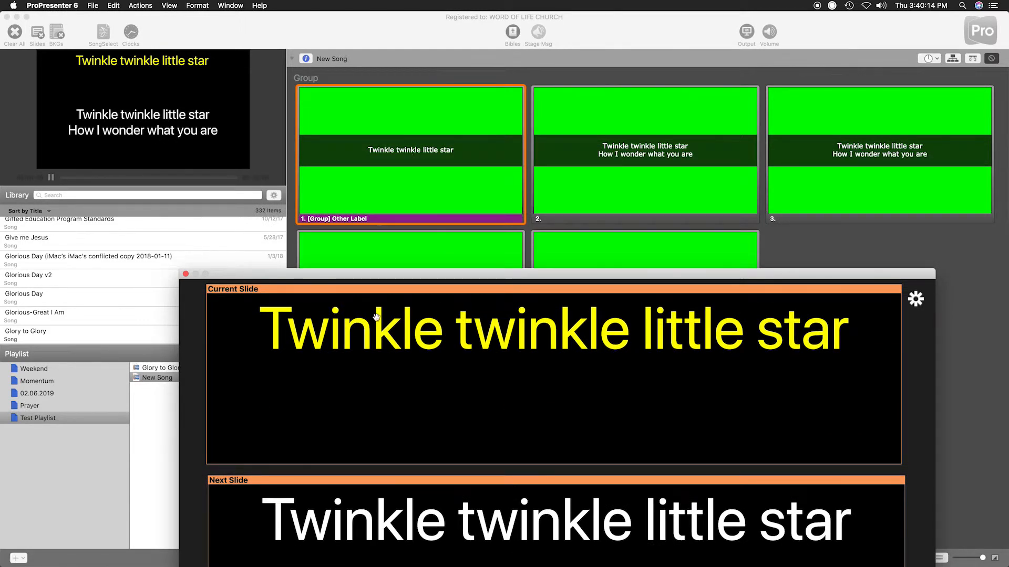
pyautogui.click(917, 298)
pyautogui.click(757, 203)
pyautogui.click(757, 202)
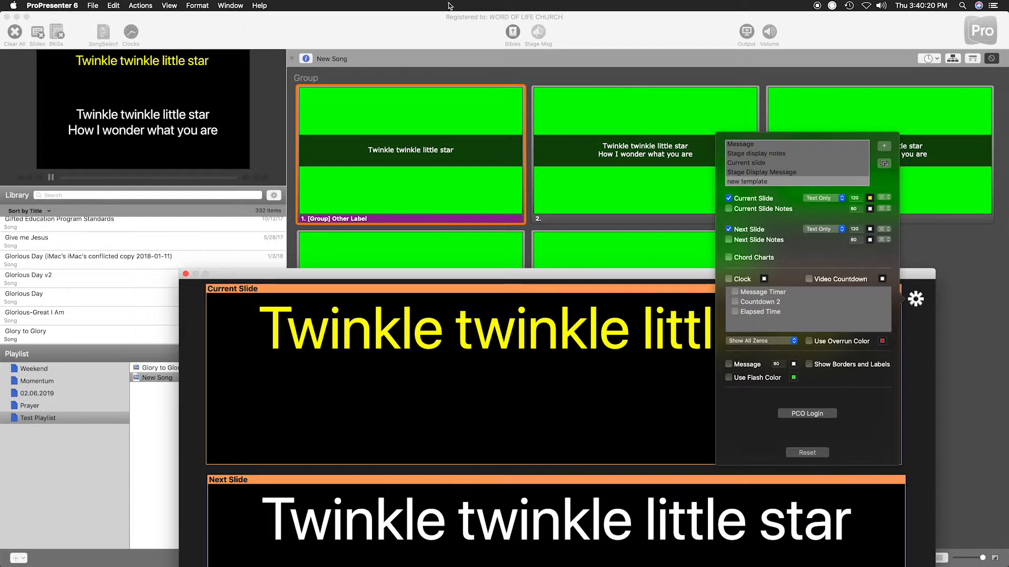
pyautogui.click(448, 20)
# Switch the preview to the main output and back to the stage display to compare the two.
pyautogui.click(230, 62)
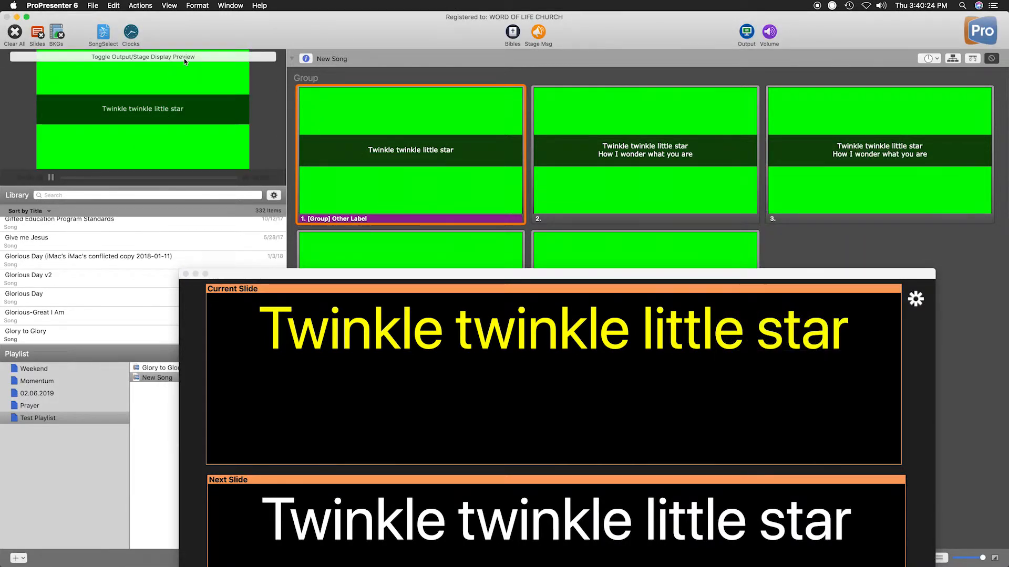
pyautogui.click(140, 129)
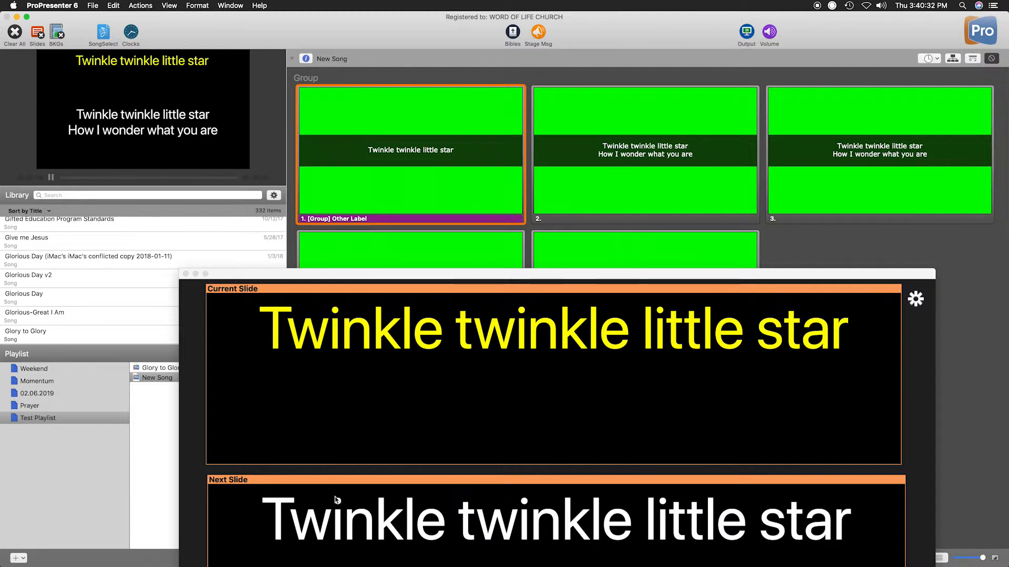
# Disable slides 2 and 3 of New Song and show slide 1 again on the stage display.
pyautogui.rightClick(611, 175)
pyautogui.click(620, 190)
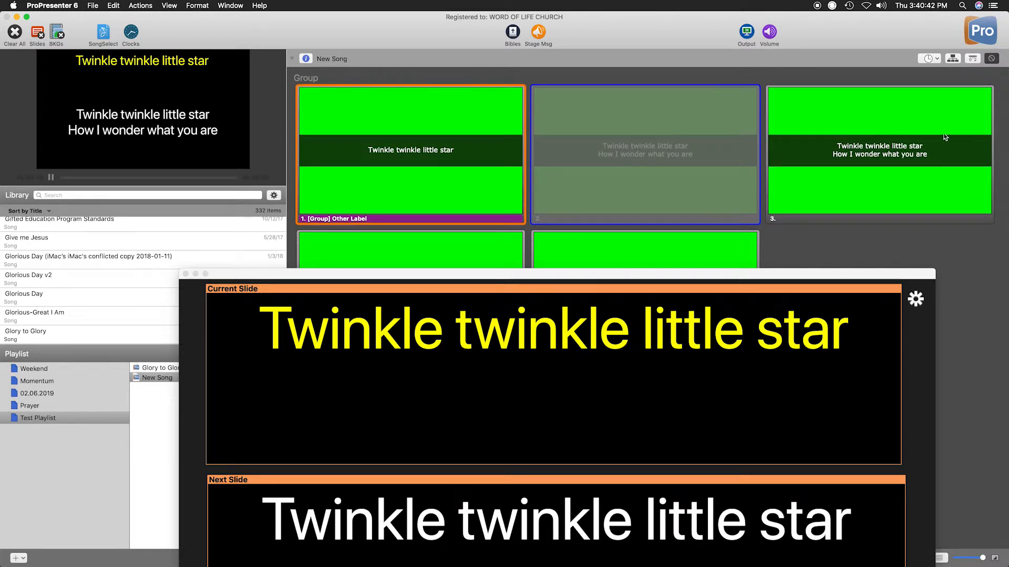
pyautogui.rightClick(899, 145)
pyautogui.click(918, 165)
pyautogui.moveTo(693, 274); pyautogui.dragTo(735, 343)
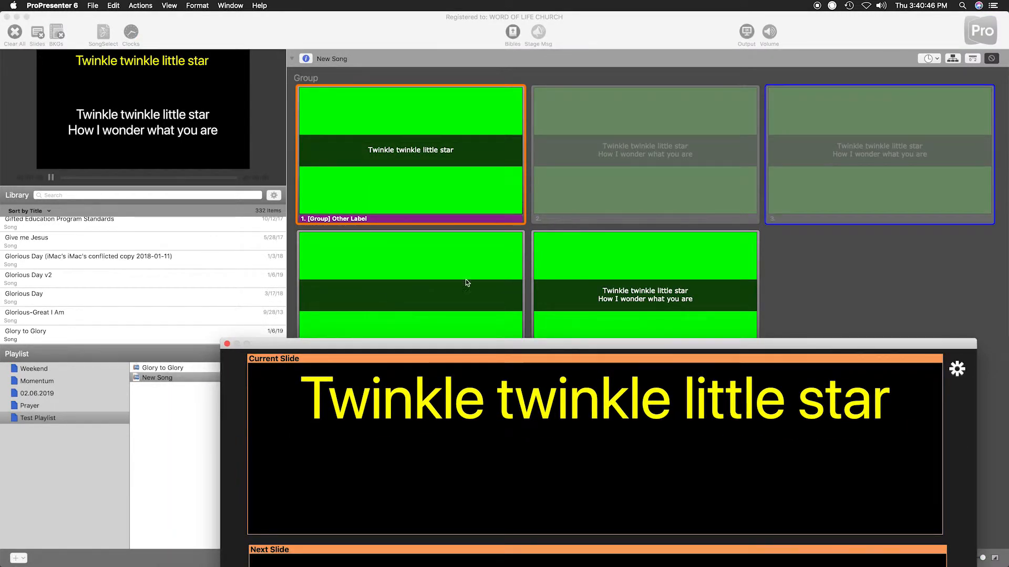
pyautogui.click(424, 187)
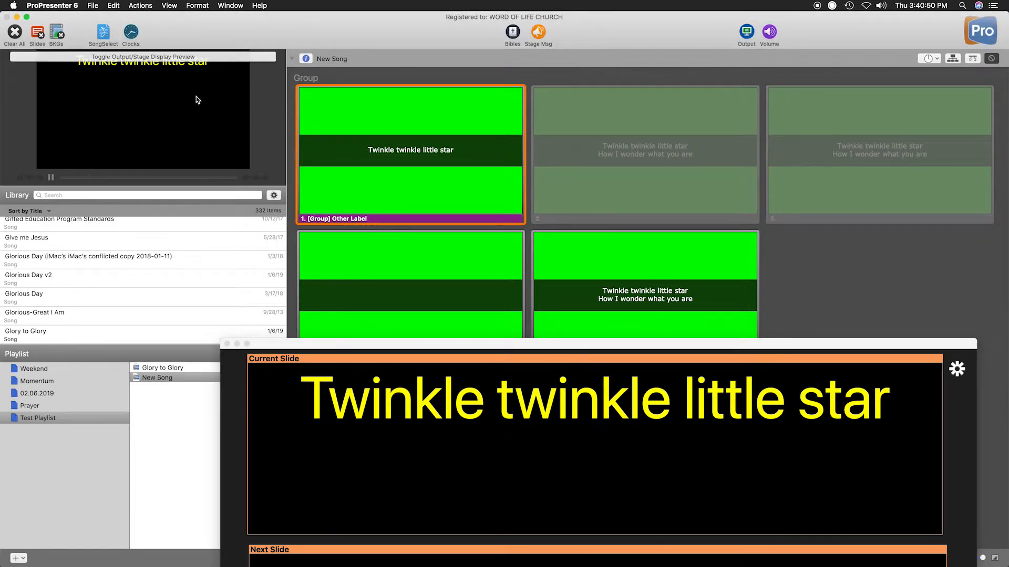
# Enter "How I wonder what you are" on the blank fourth slide with Quick Edit and show slide 1 again.
pyautogui.rightClick(401, 305)
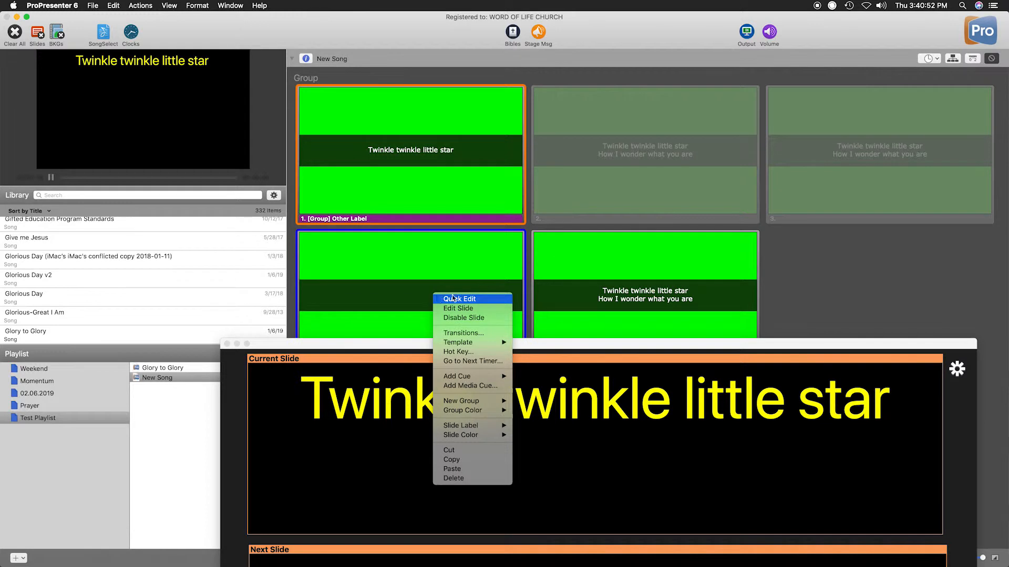
pyautogui.click(460, 299)
pyautogui.doubleClick(400, 297)
pyautogui.write('How I wonder what you are')
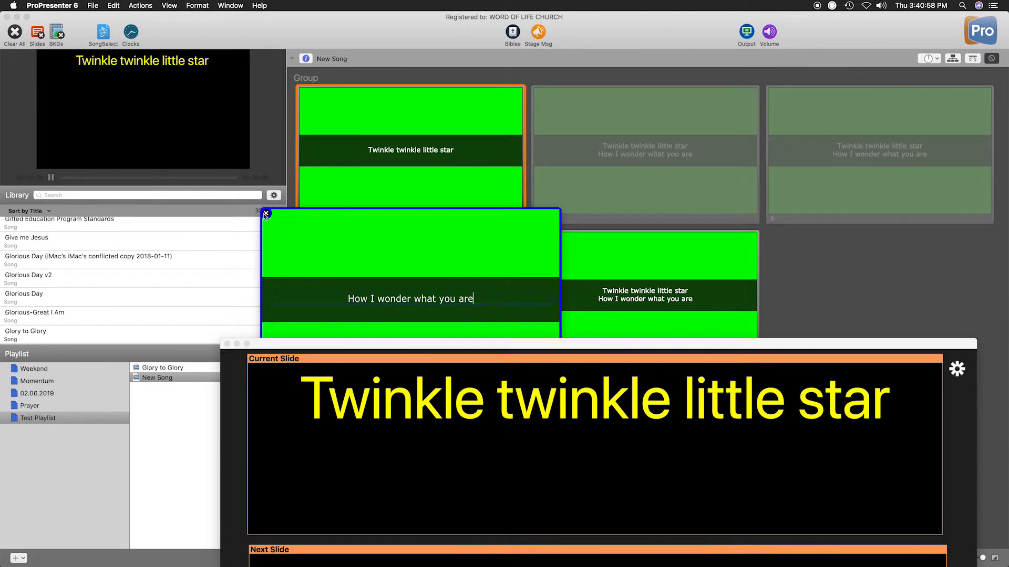
pyautogui.click(266, 213)
pyautogui.click(433, 159)
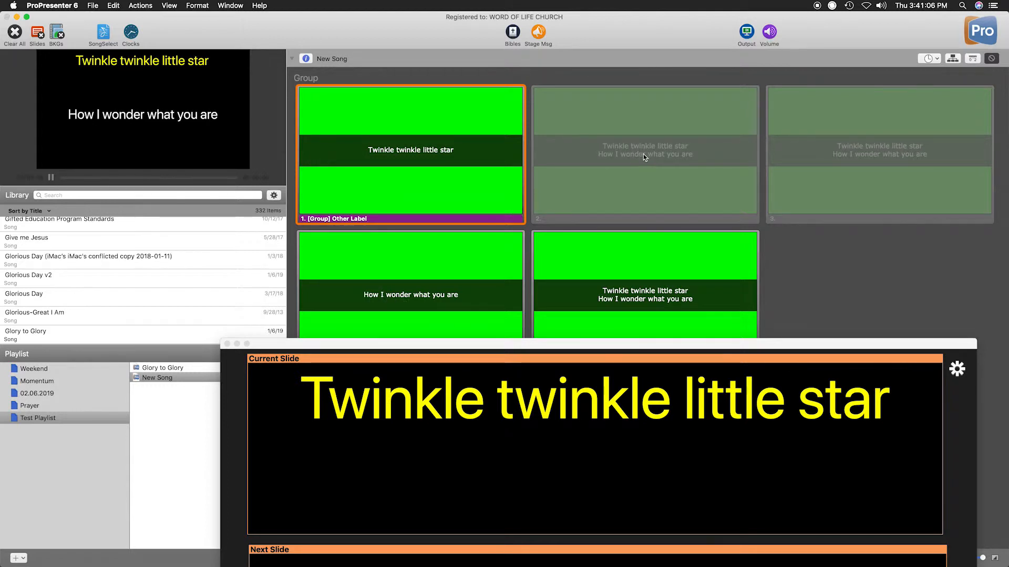
# Enable slide 2 again and show slide 1 to refresh the next-slide lyrics on the stage display.
pyautogui.rightClick(686, 165)
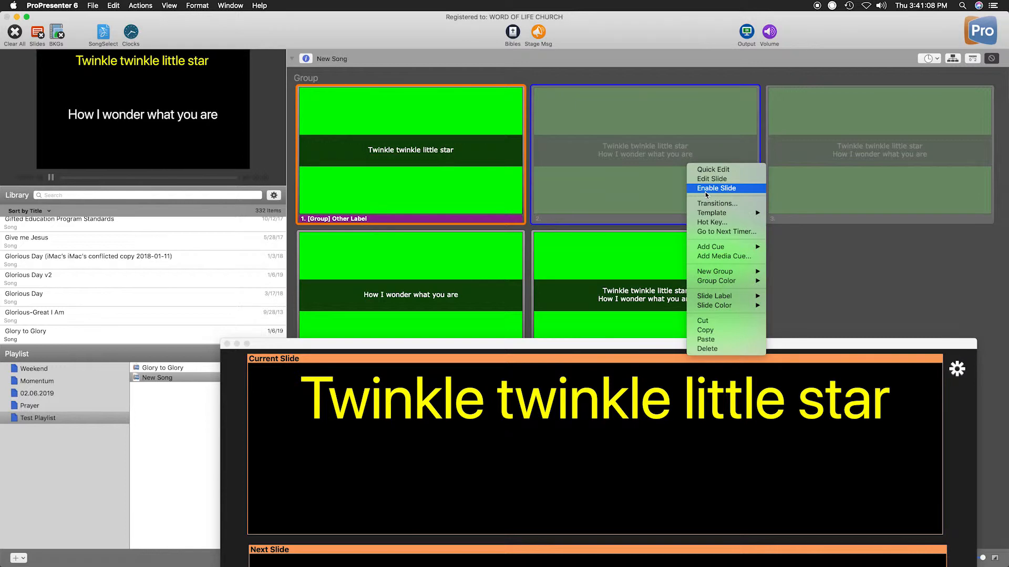
pyautogui.click(705, 190)
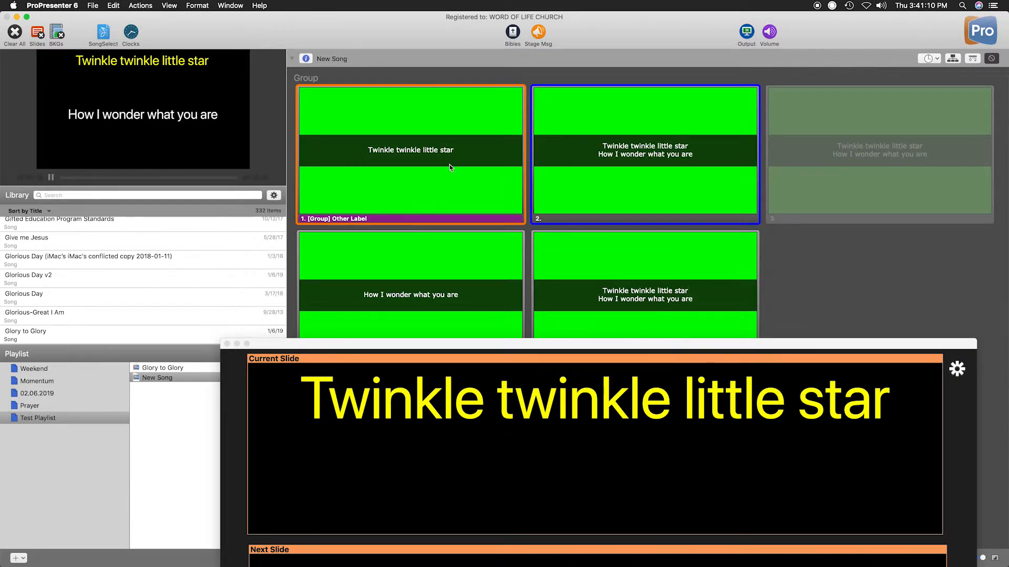
pyautogui.click(427, 187)
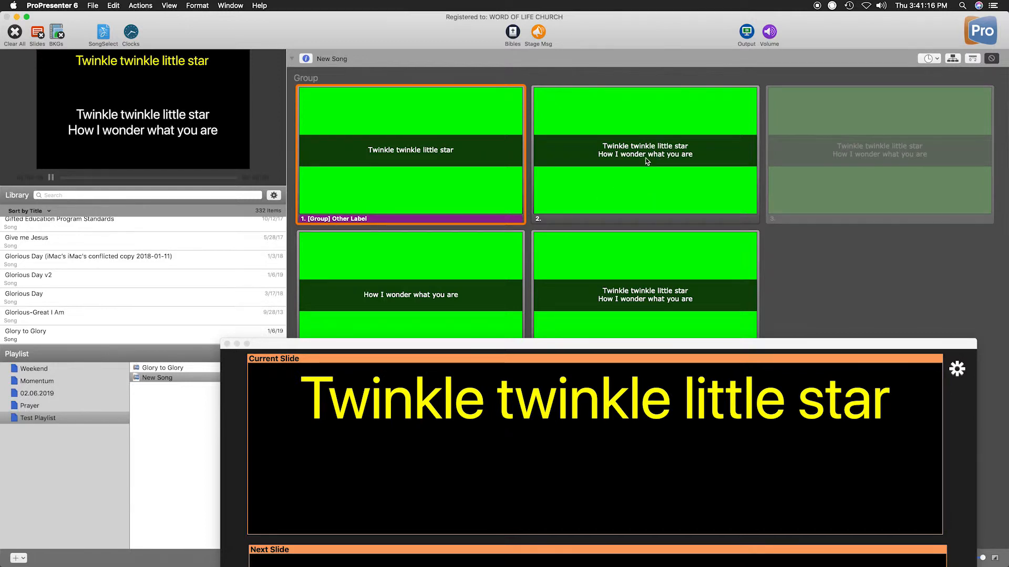
# Turn off the Current Slide and Next Slide boxes in the new template layout.
pyautogui.moveTo(591, 344); pyautogui.dragTo(532, 58)
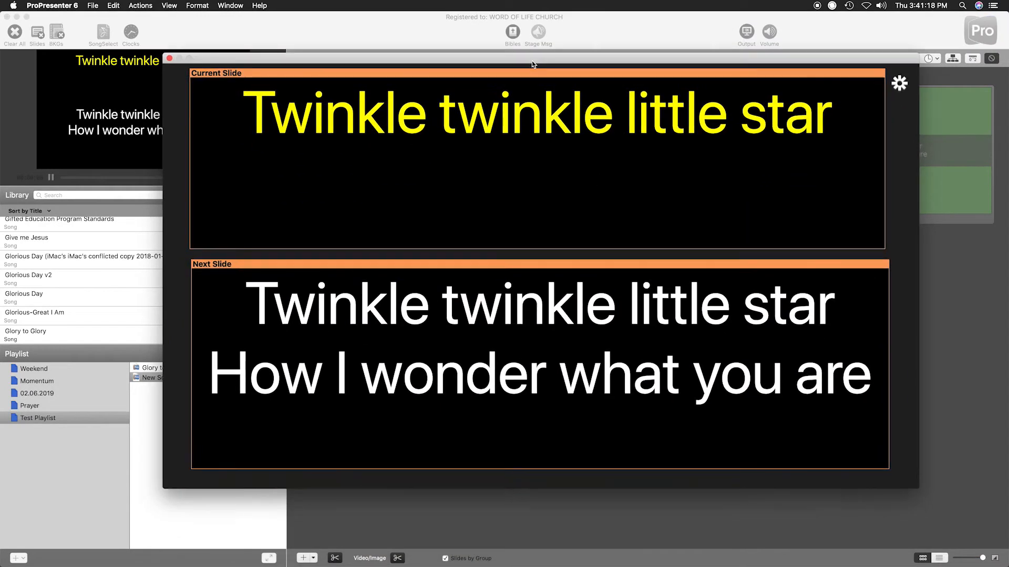
pyautogui.click(896, 86)
pyautogui.click(841, 167)
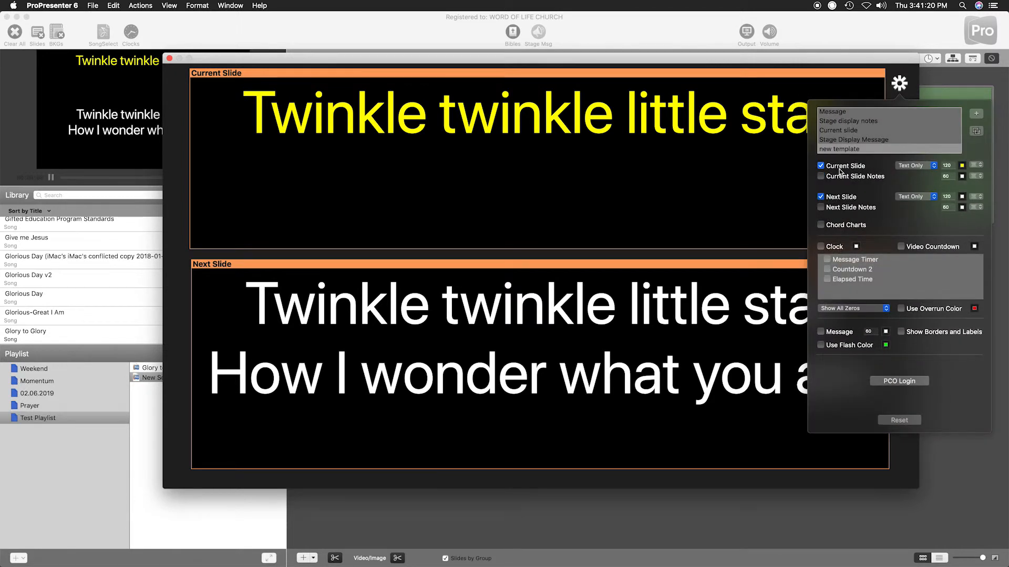
pyautogui.click(840, 201)
# Turn on the Current Slide Notes box in the new template layout and enlarge it upward and to the right.
pyautogui.click(844, 178)
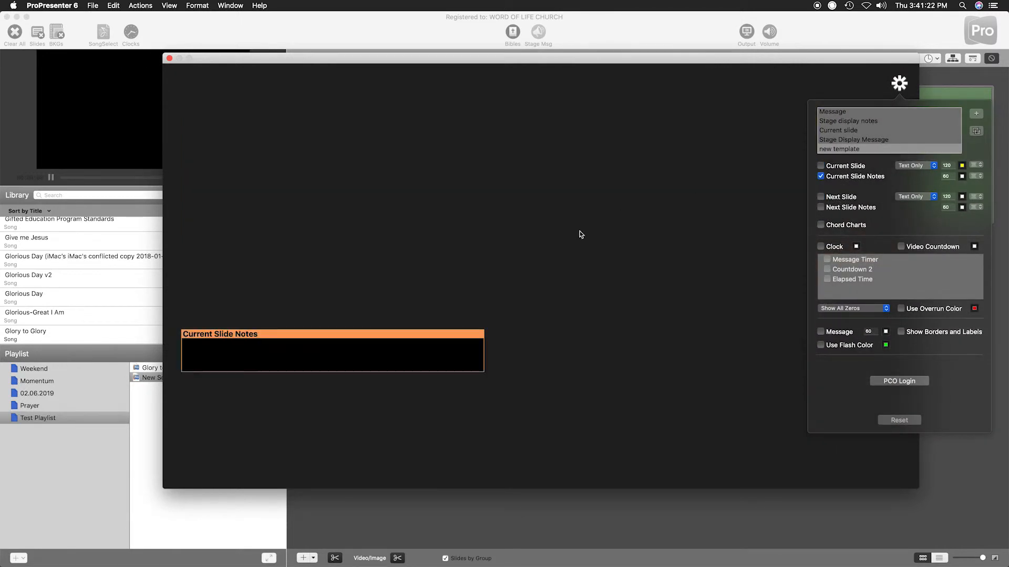
pyautogui.moveTo(356, 329); pyautogui.dragTo(418, 124)
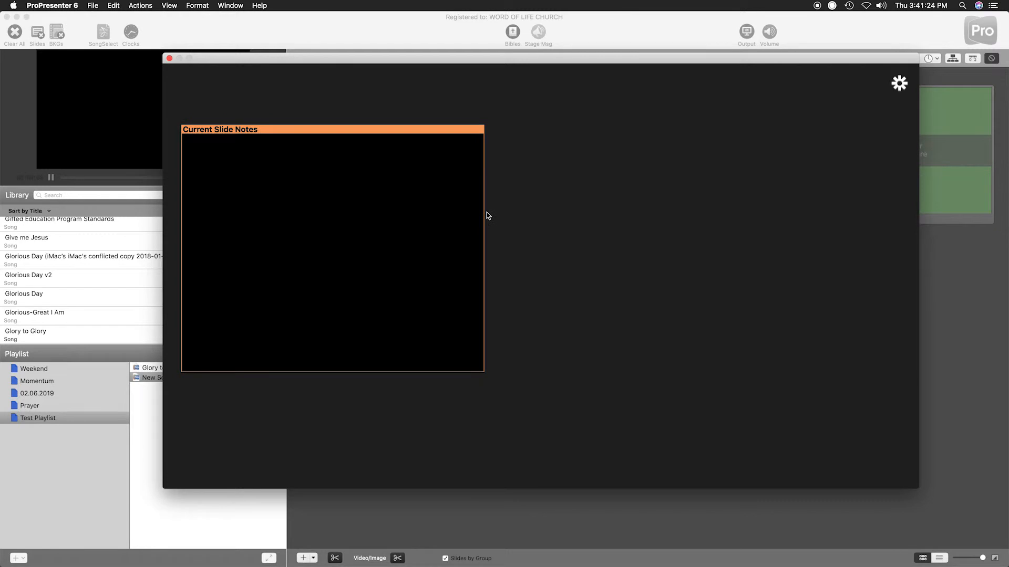
pyautogui.moveTo(483, 210); pyautogui.dragTo(778, 211)
# Set the Current Slide Notes text size to 120 and close the stage display layout editor.
pyautogui.click(899, 83)
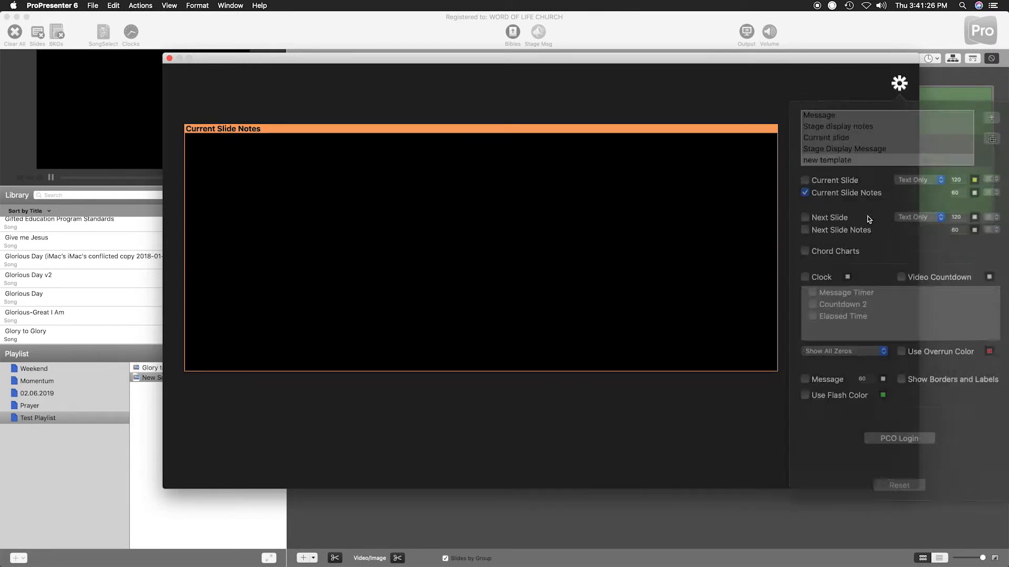
pyautogui.doubleClick(945, 177)
pyautogui.write('12')
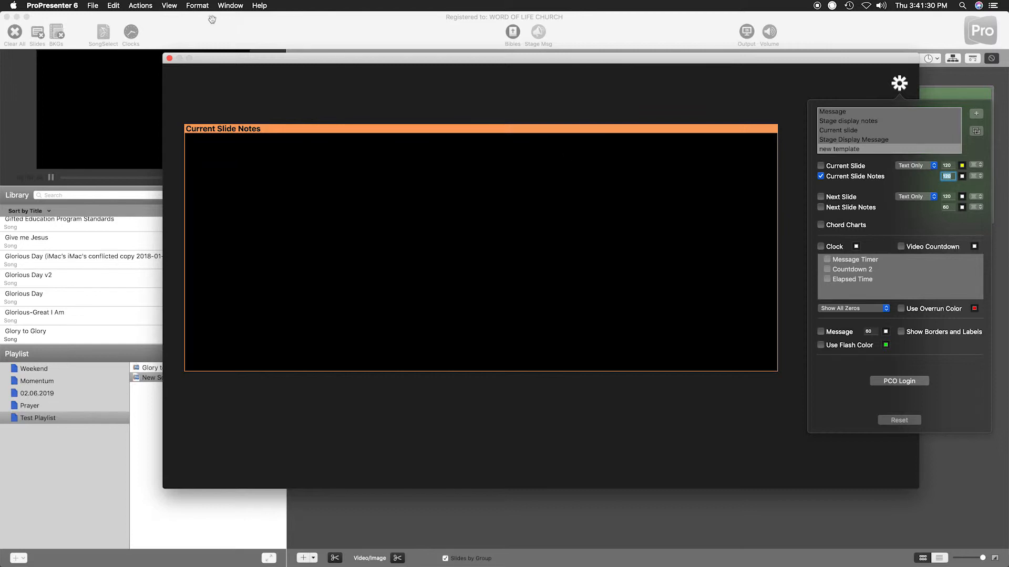
pyautogui.click(170, 58)
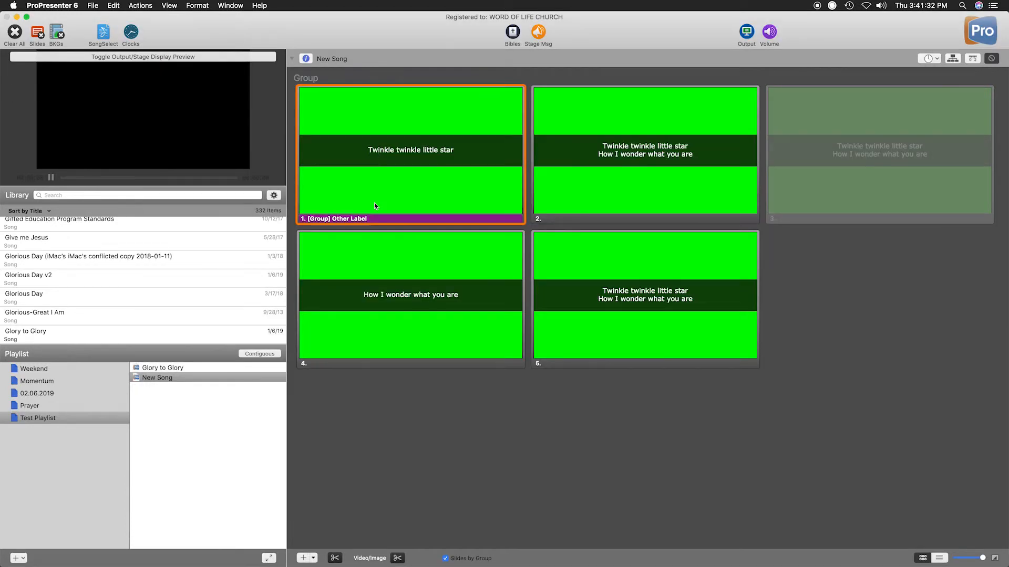
# Show slide 1 of New Song and set the preview to the stage display.
pyautogui.click(397, 180)
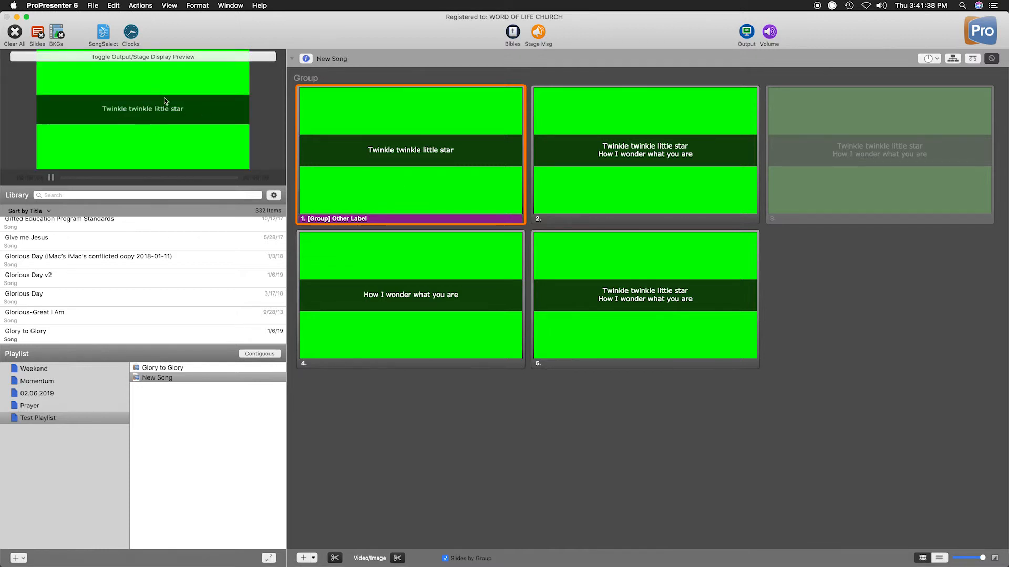
pyautogui.click(168, 57)
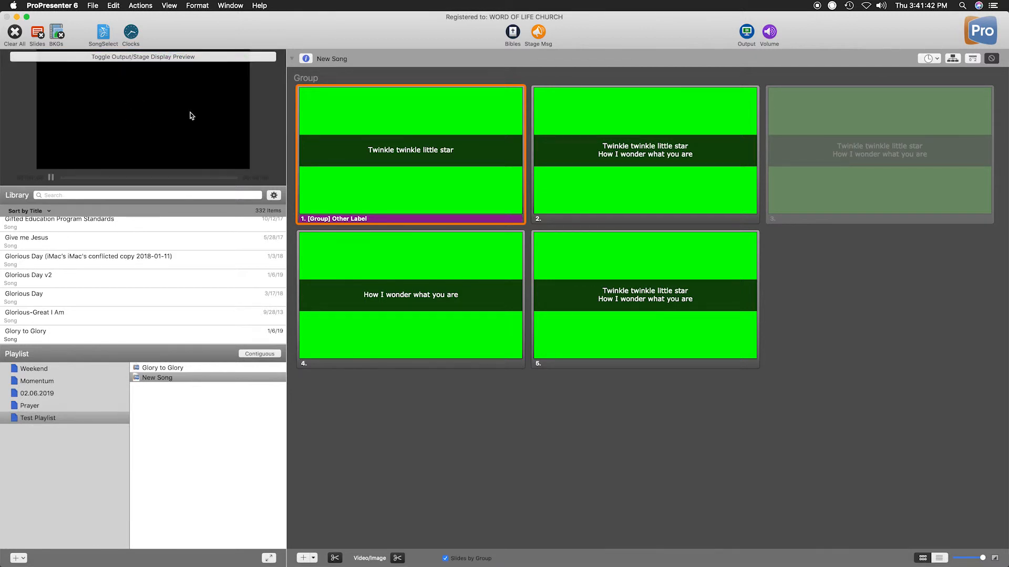
# Add stage display notes to slide 1 in the slide editor: "Announcements:", "Next class", "No service tomorrow" and "VBS next week" on separate lines.
pyautogui.rightClick(467, 158)
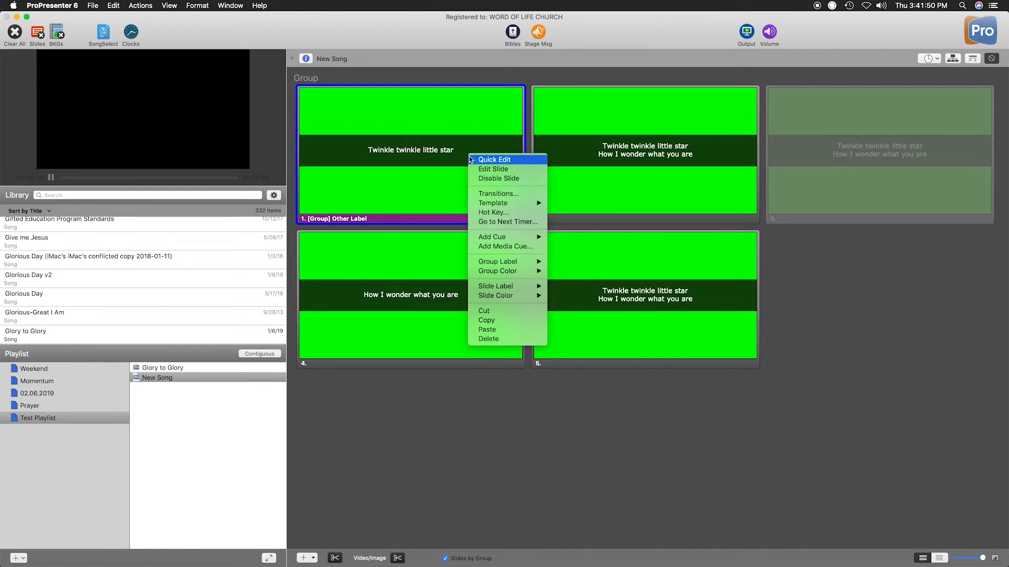
pyautogui.click(507, 170)
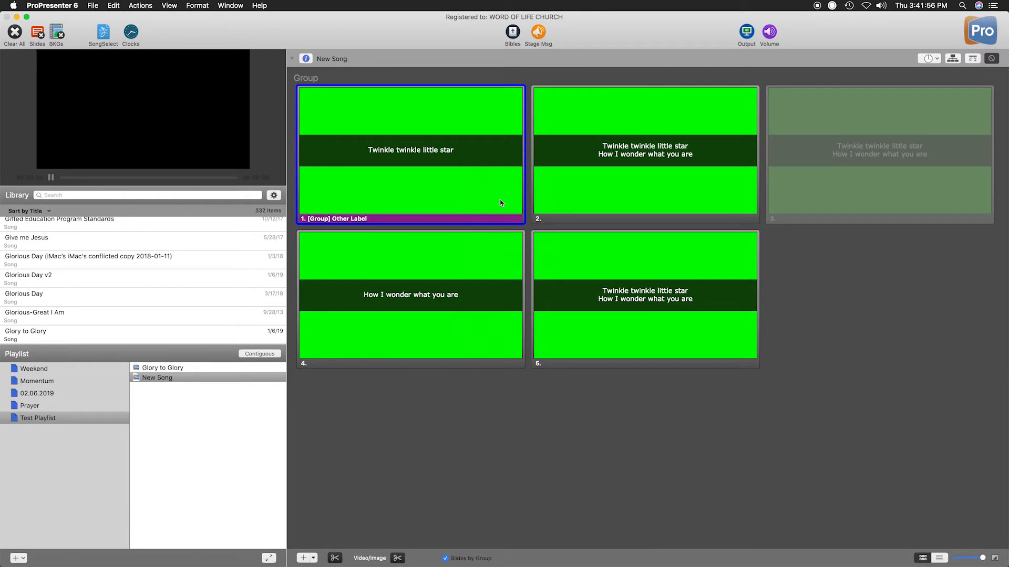
pyautogui.click(928, 74)
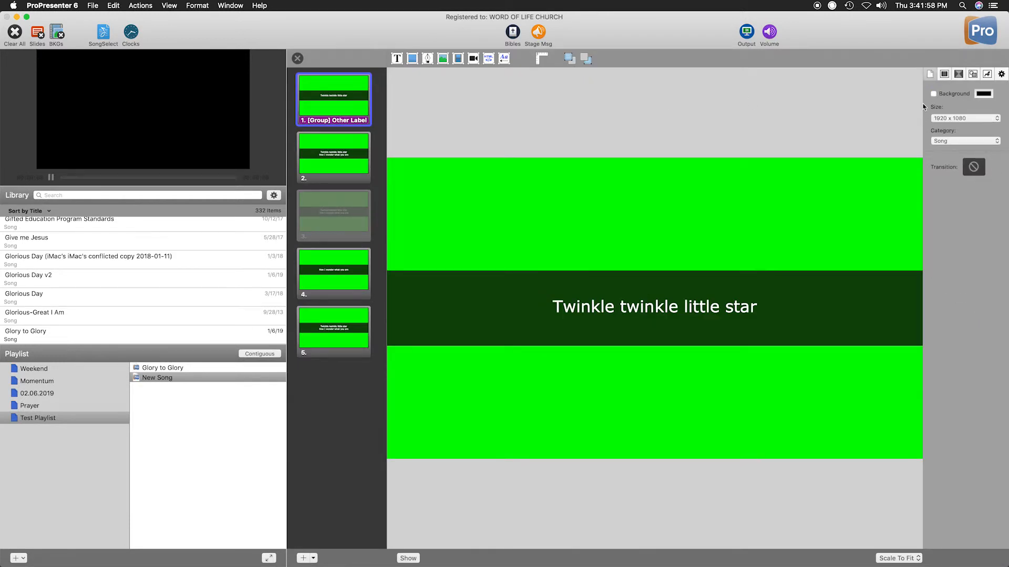
pyautogui.click(946, 75)
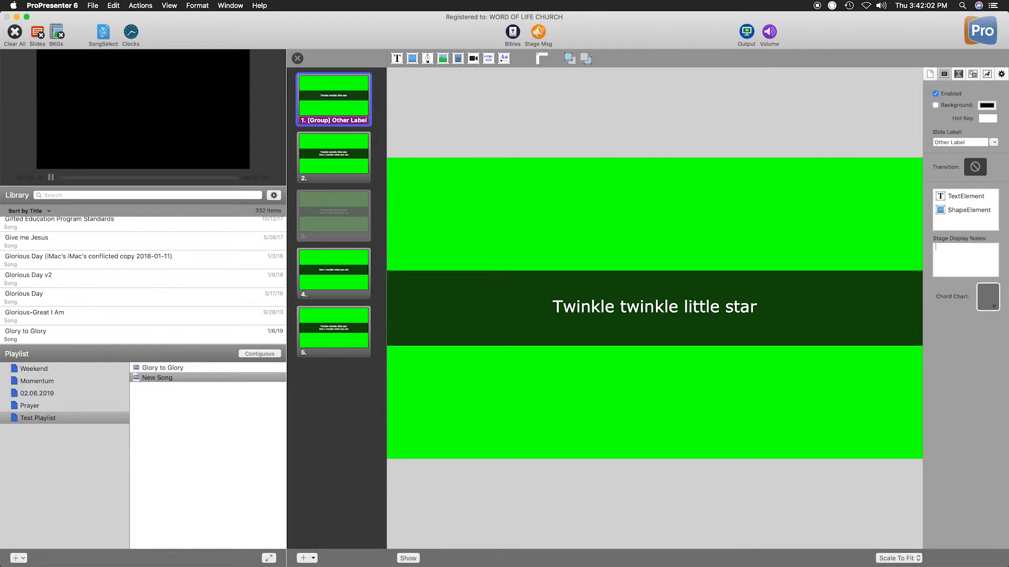
pyautogui.write('ncements: ')
pyautogui.write('Next class')
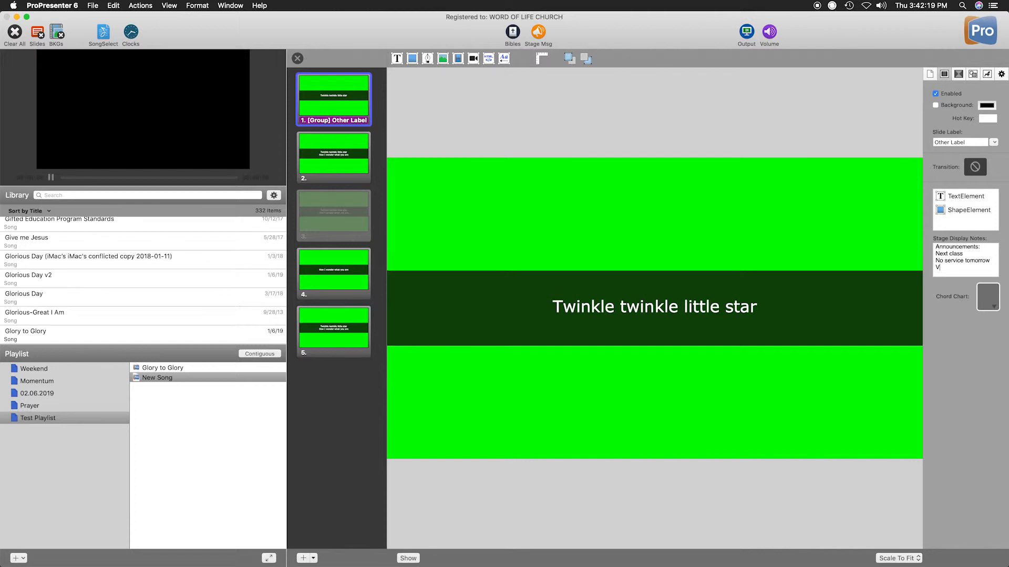
pyautogui.write('t week')
pyautogui.click(298, 58)
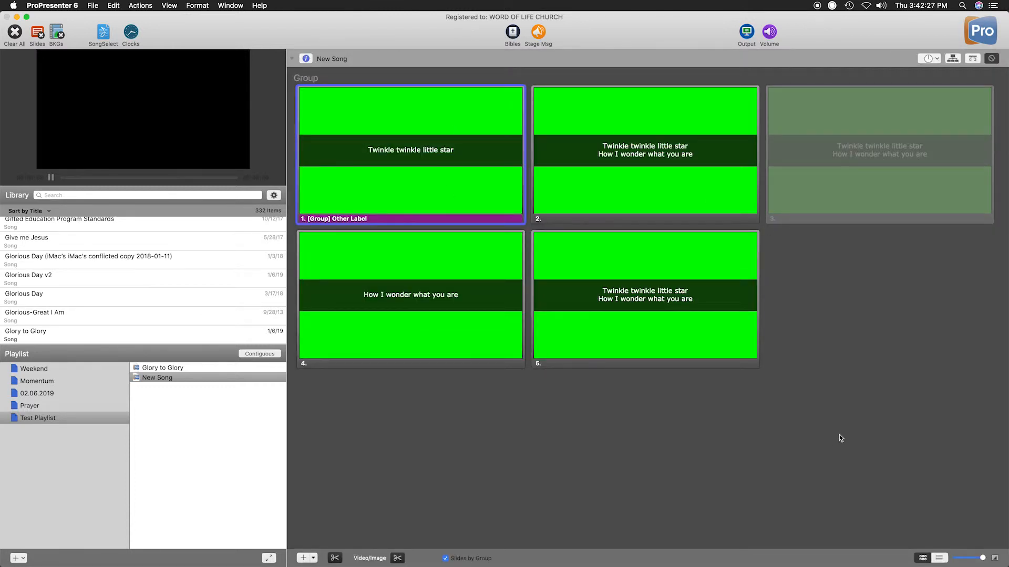
# Switch the slides to list view, show slide 1 and compare its stage display with the main output in the preview.
pyautogui.click(939, 559)
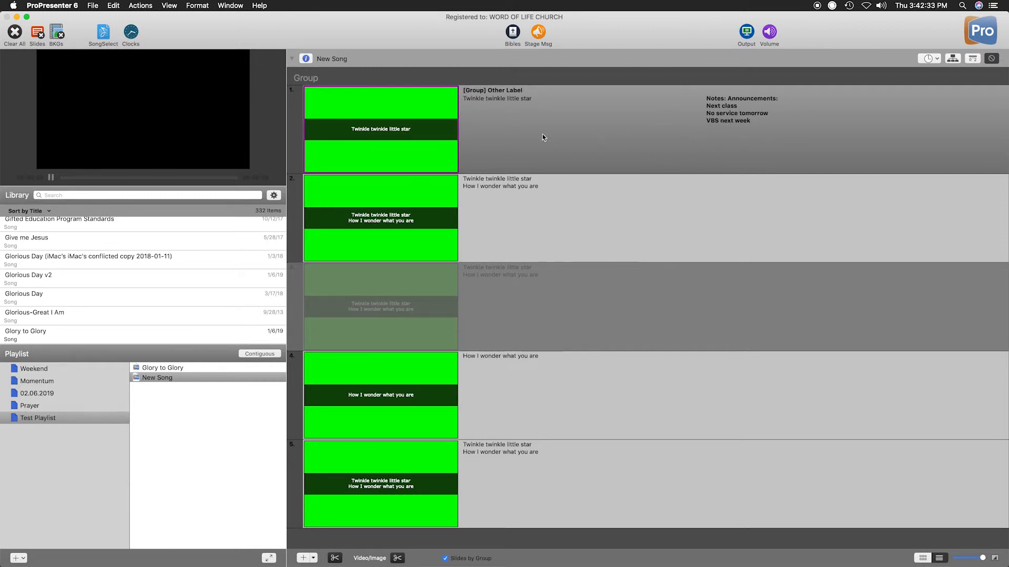
pyautogui.click(588, 137)
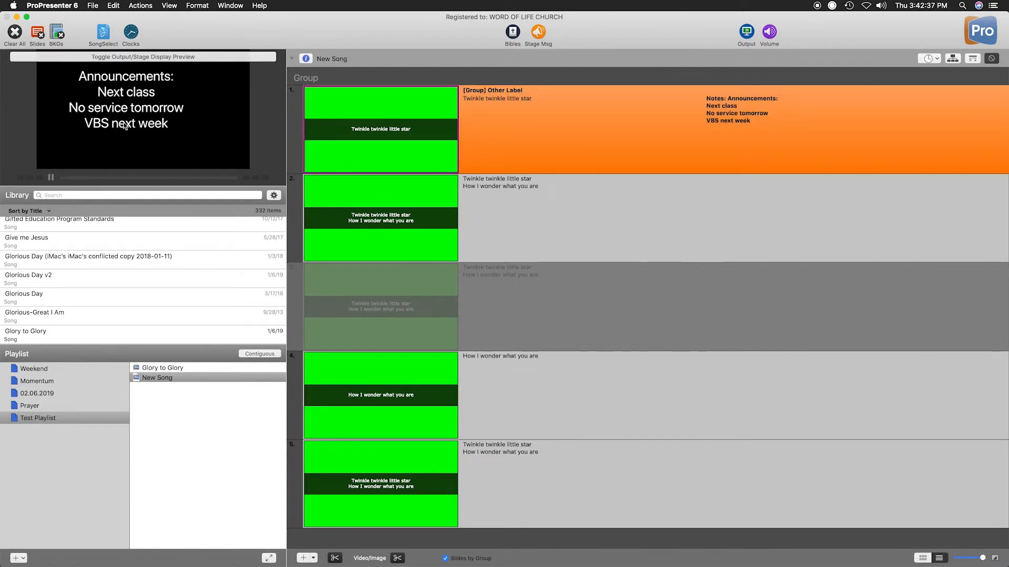
pyautogui.click(170, 57)
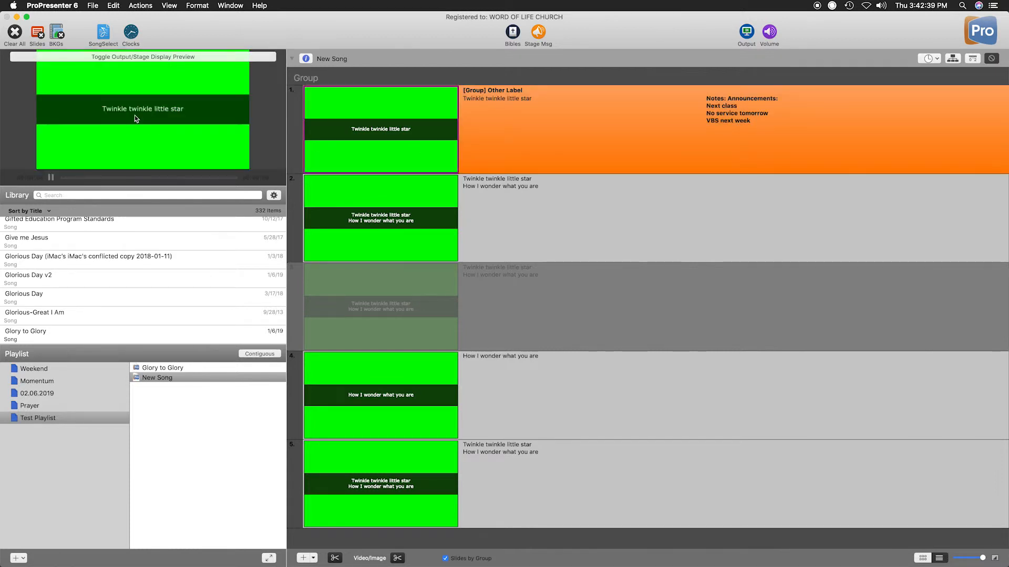
# Delete the text and shape elements from slide 1 in the slide editor, leaving its stage display notes in place.
pyautogui.rightClick(404, 114)
pyautogui.click(434, 164)
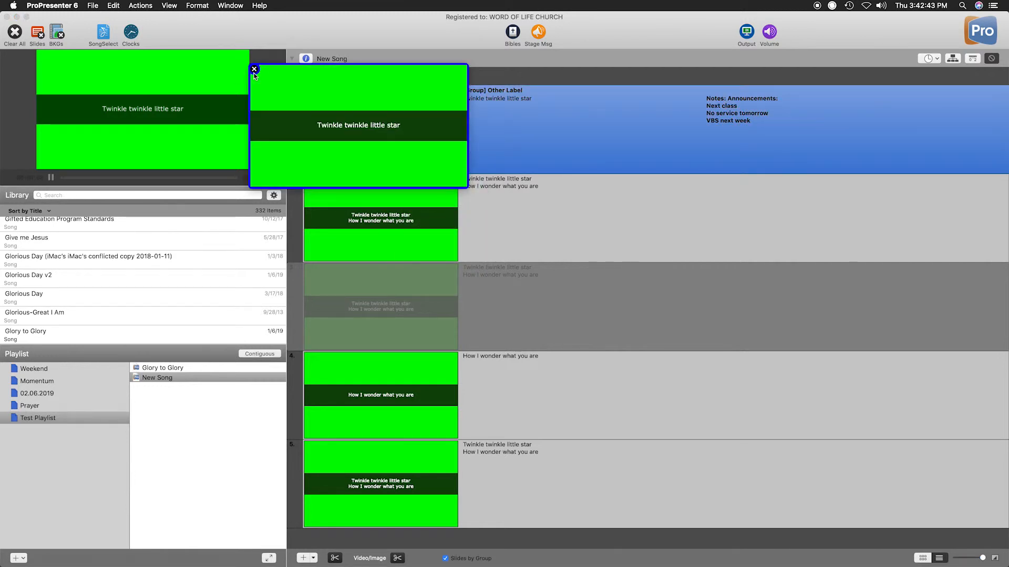
pyautogui.click(254, 70)
pyautogui.rightClick(401, 108)
pyautogui.click(437, 130)
pyautogui.click(464, 304)
pyautogui.press('Delete')
pyautogui.press('Delete')
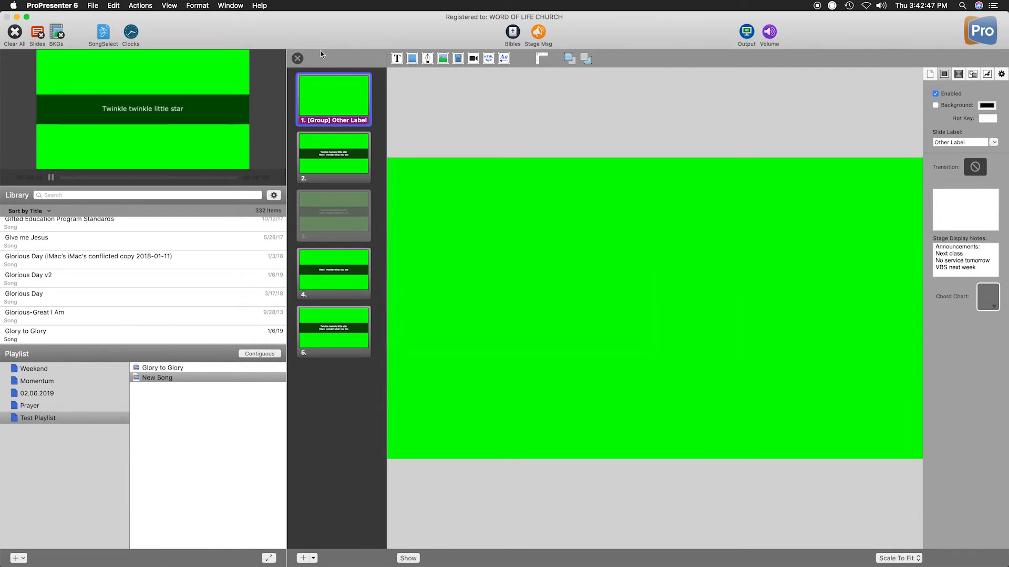
pyautogui.click(297, 58)
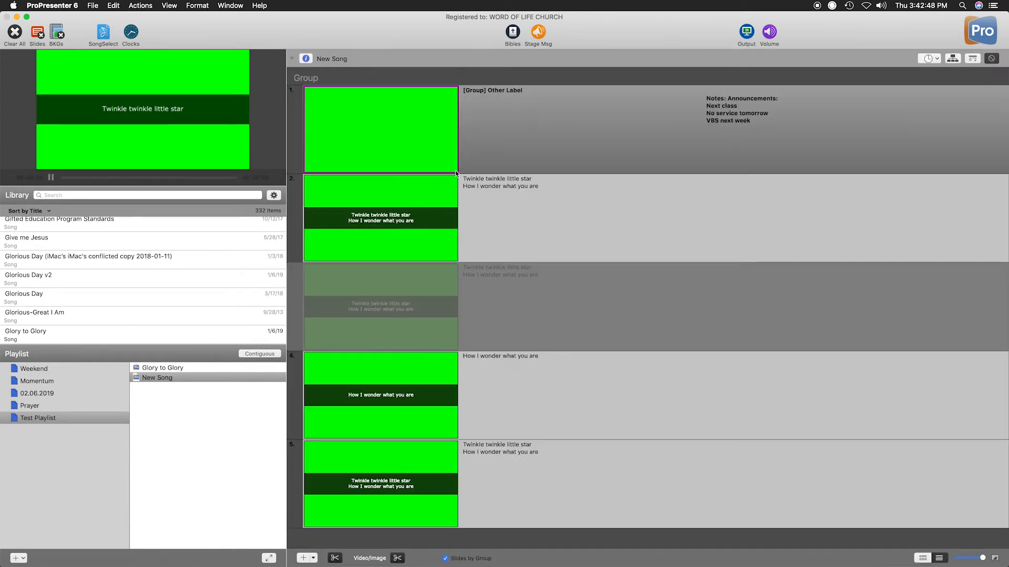
# Show the emptied slide 1 and check both its main output and its stage display notes in the preview.
pyautogui.click(502, 135)
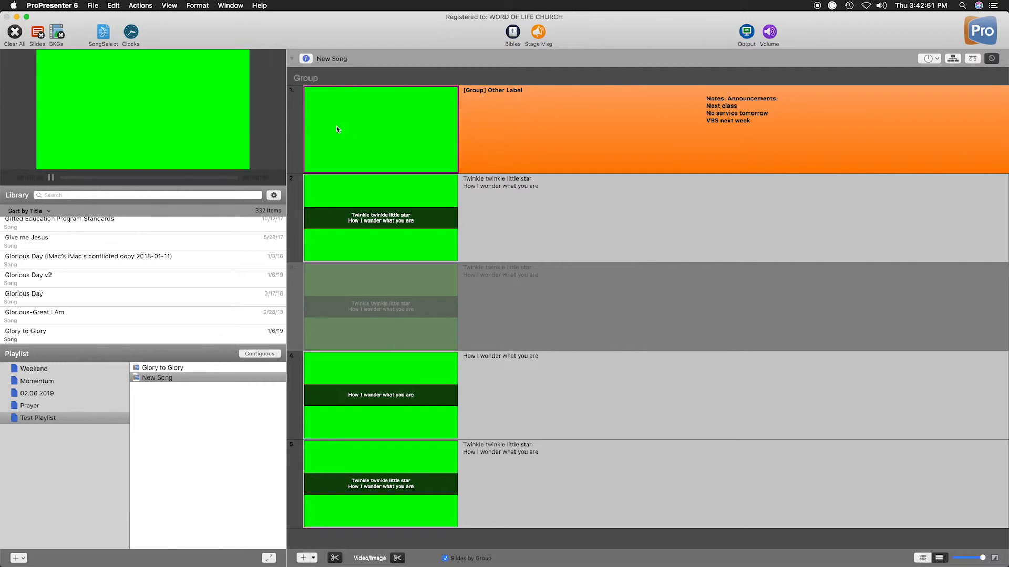
pyautogui.moveTo(186, 138)
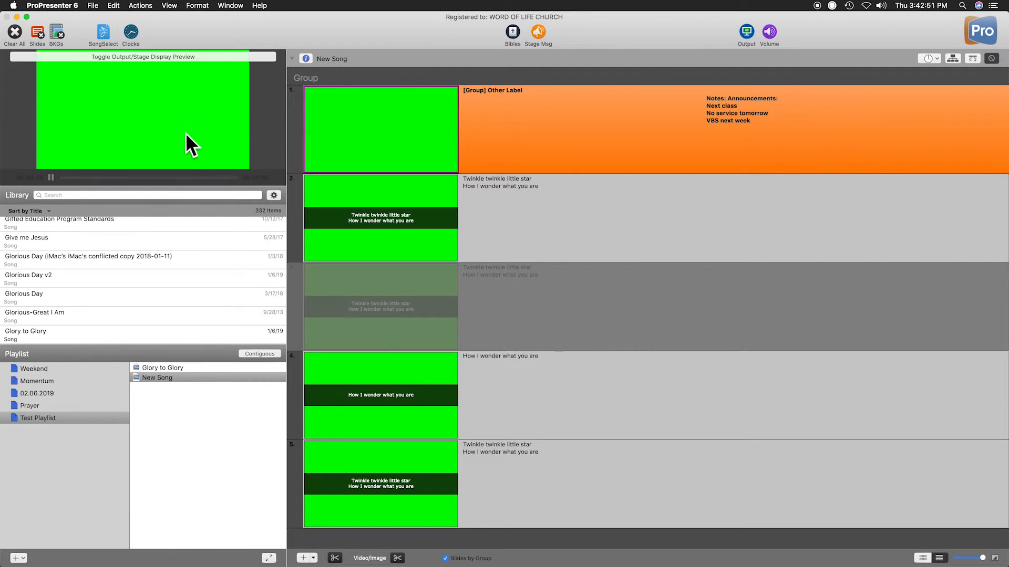
pyautogui.click(215, 62)
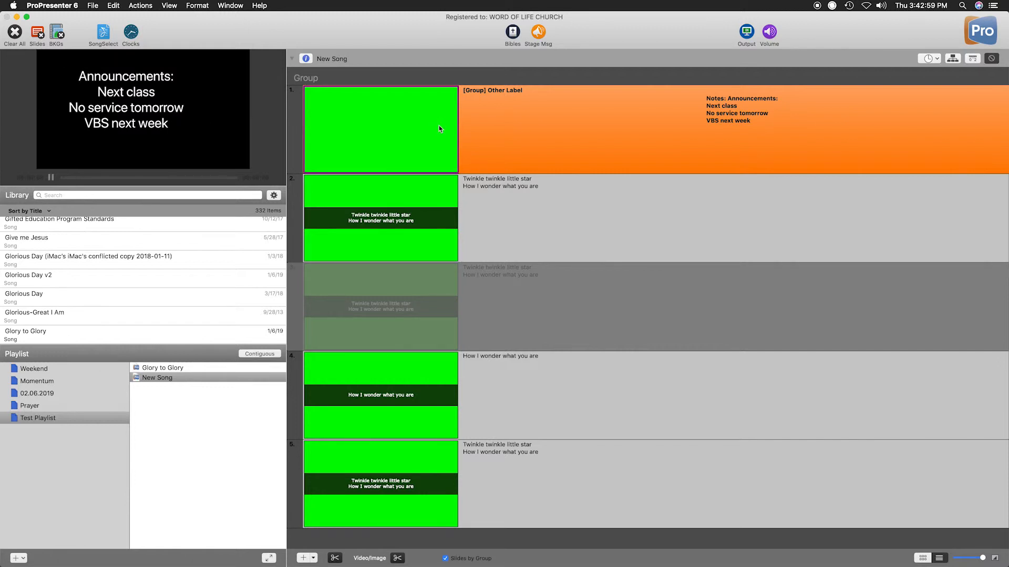
# Open the stage display configuration and turn off the Current Slide Notes box.
pyautogui.click(229, 5)
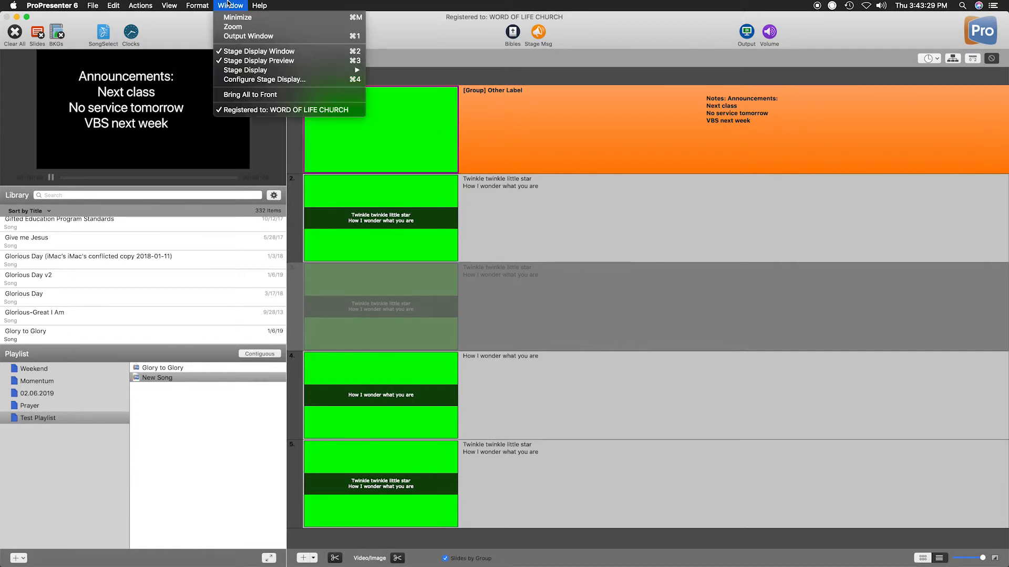
pyautogui.click(253, 84)
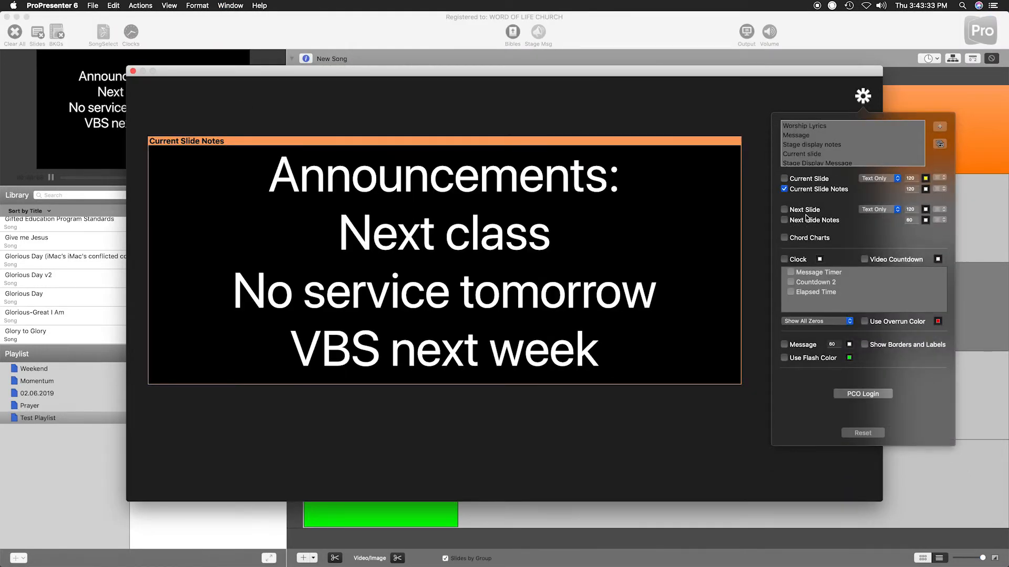
pyautogui.click(805, 189)
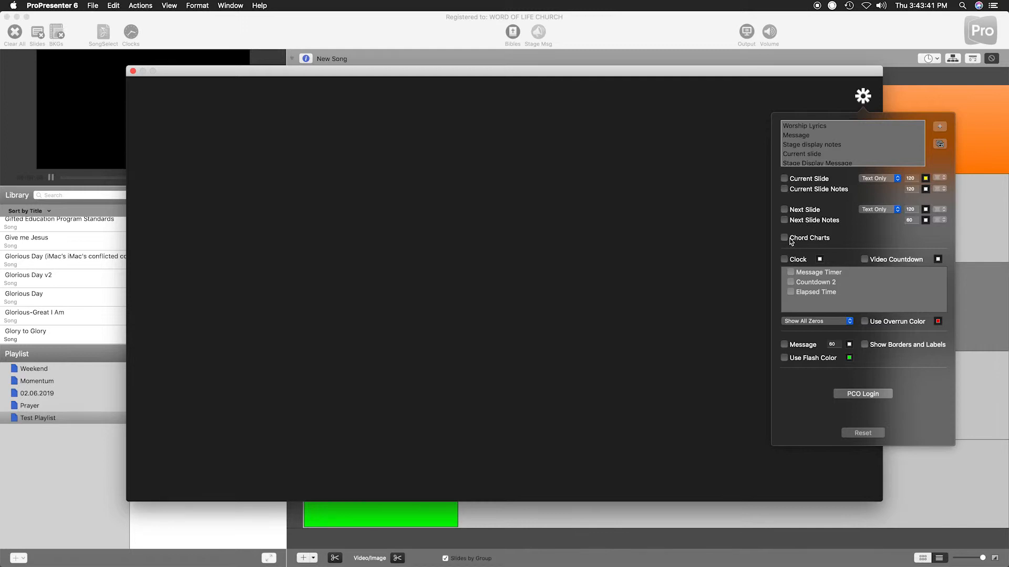
# Turn on the Chord Charts box, widen it and place it near the middle of the stage layout.
pyautogui.click(811, 242)
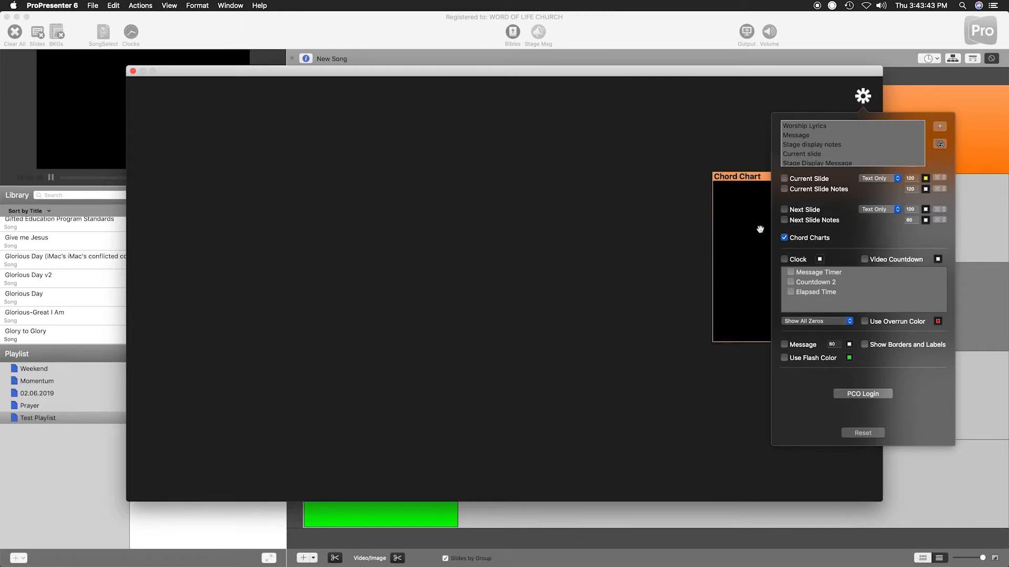
pyautogui.moveTo(731, 198); pyautogui.dragTo(382, 179)
pyautogui.click(383, 179)
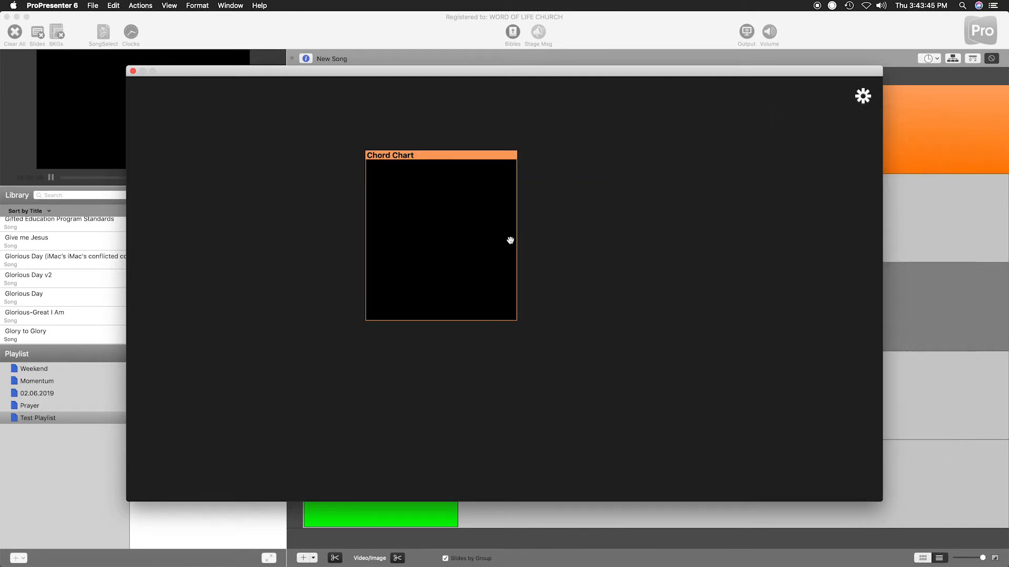
pyautogui.moveTo(517, 237); pyautogui.dragTo(788, 235)
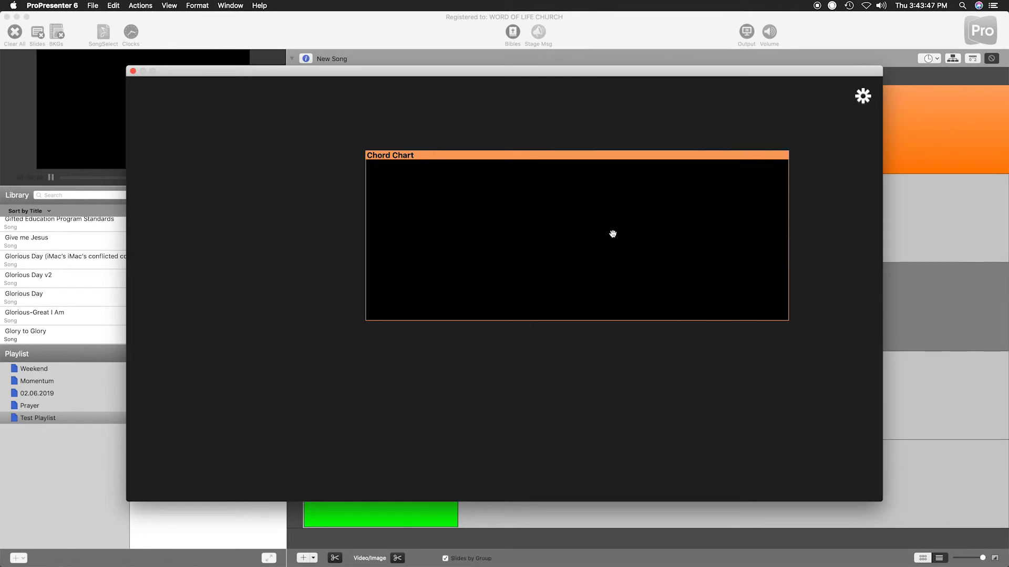
pyautogui.moveTo(613, 232); pyautogui.dragTo(571, 246)
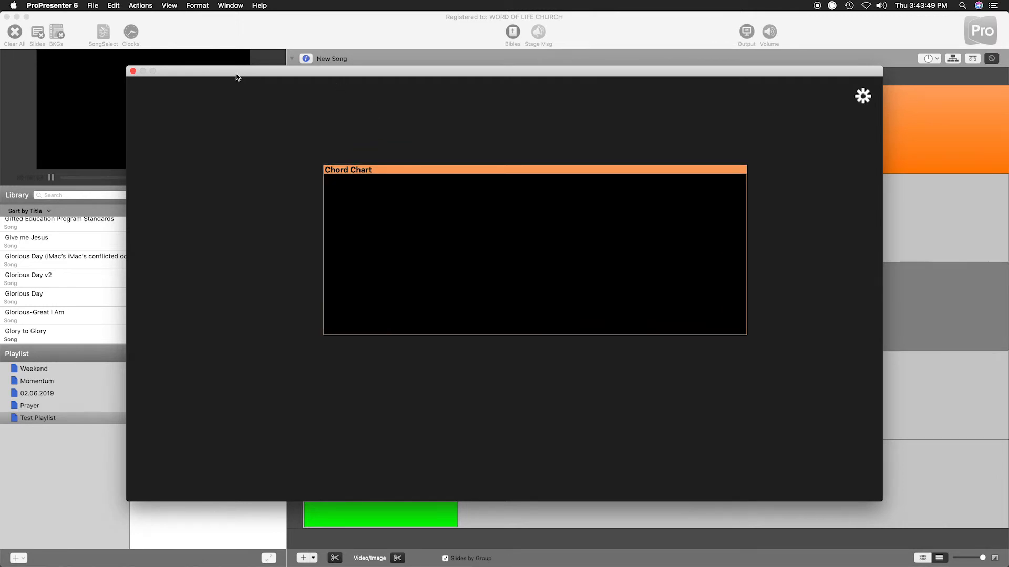
# Examine where a chord chart can be assigned, in slide 1's editor properties and in the New Song document information.
pyautogui.moveTo(236, 74); pyautogui.dragTo(239, 172)
pyautogui.rightClick(475, 112)
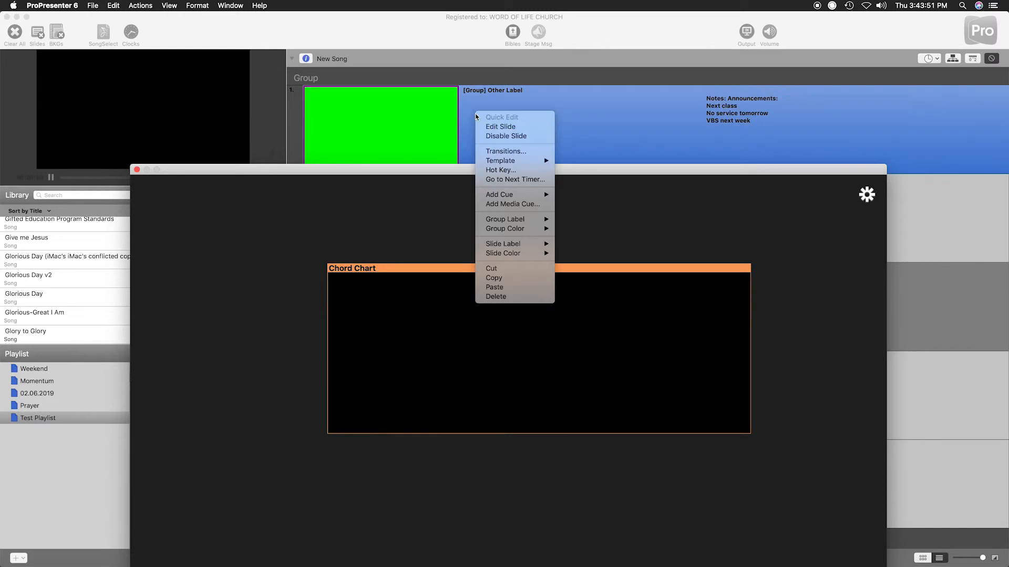
pyautogui.click(502, 127)
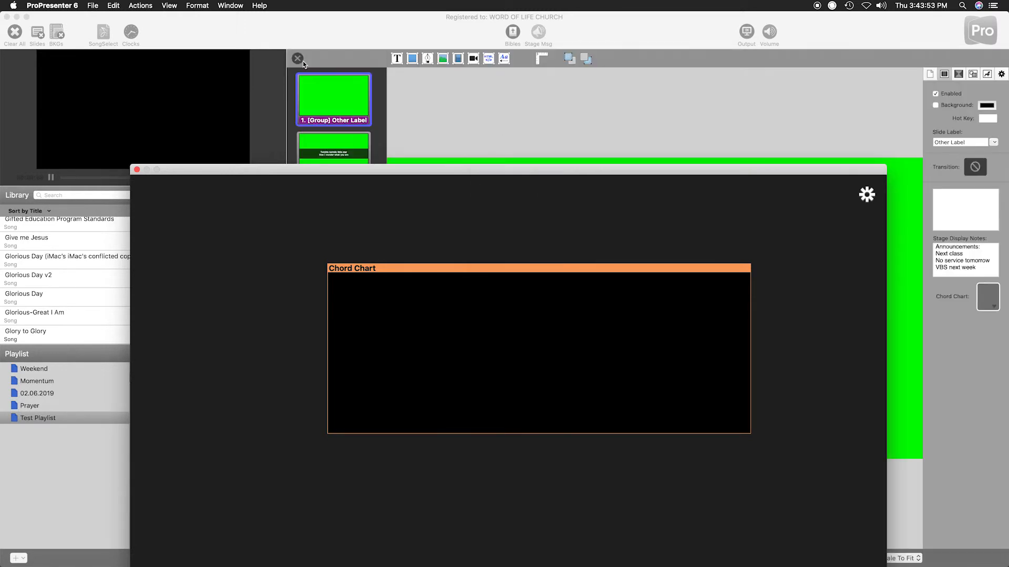
pyautogui.click(298, 58)
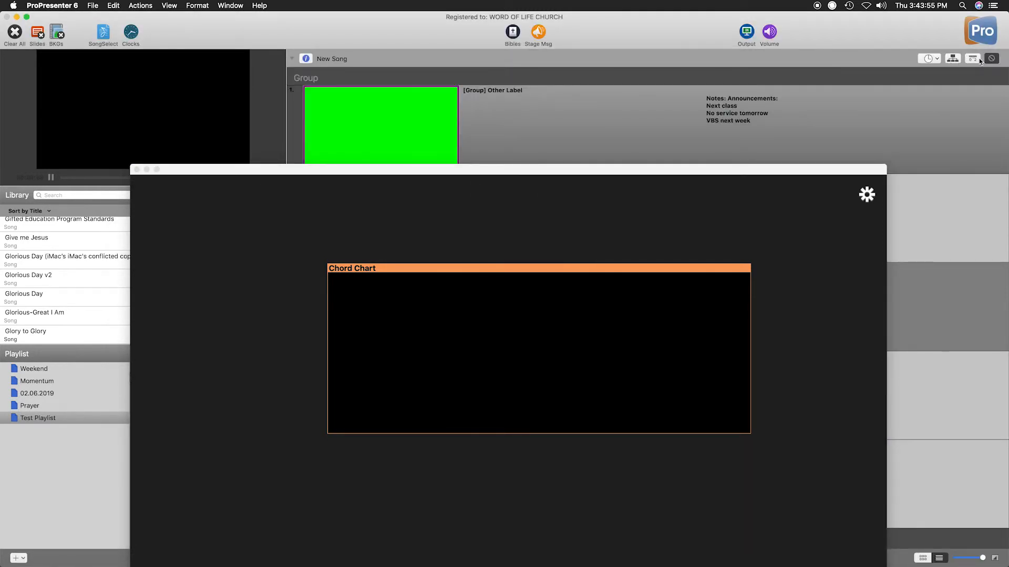
pyautogui.click(306, 58)
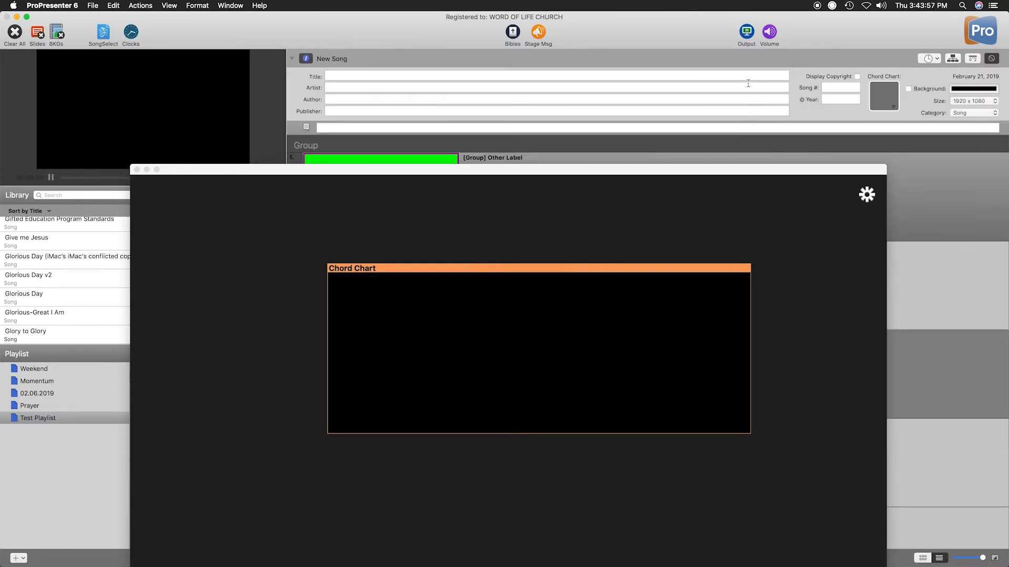
pyautogui.click(894, 107)
pyautogui.moveTo(509, 169); pyautogui.dragTo(505, 63)
# Turn off the Chord Charts box in the stage display layout.
pyautogui.click(864, 89)
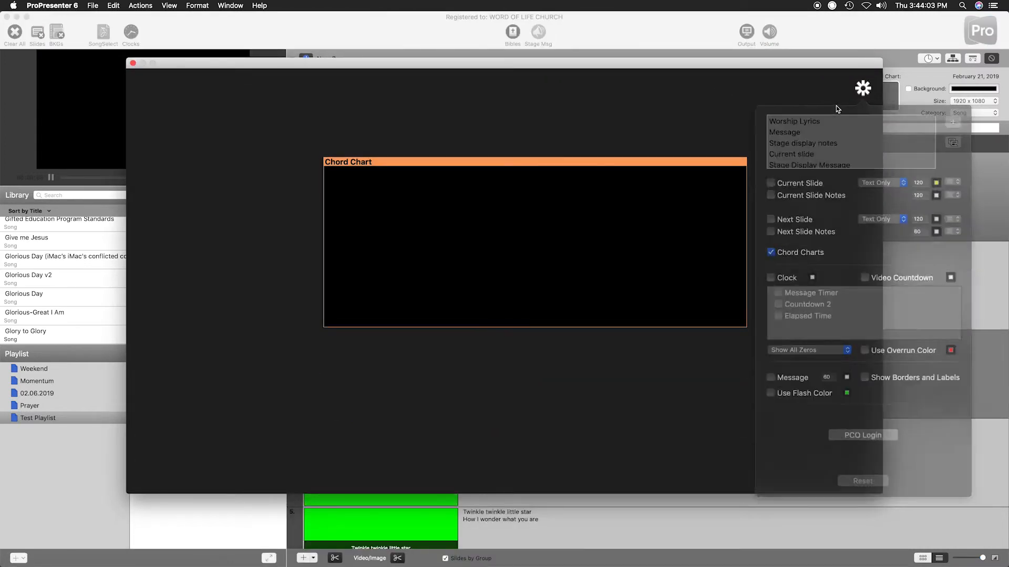
pyautogui.click(806, 232)
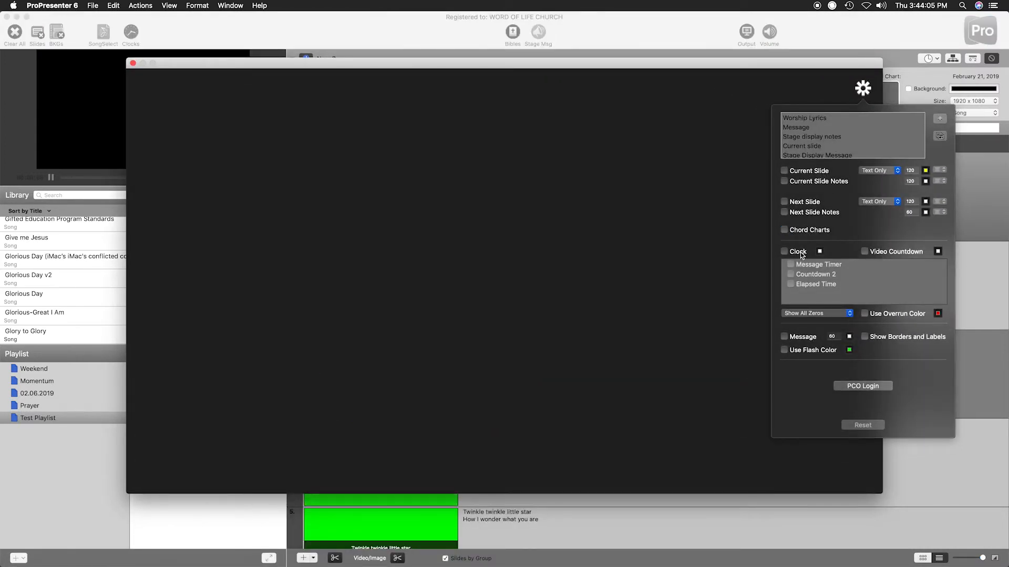
# Turn on the Clock box, place it in the stage layout's upper-left corner and enlarge it.
pyautogui.click(801, 253)
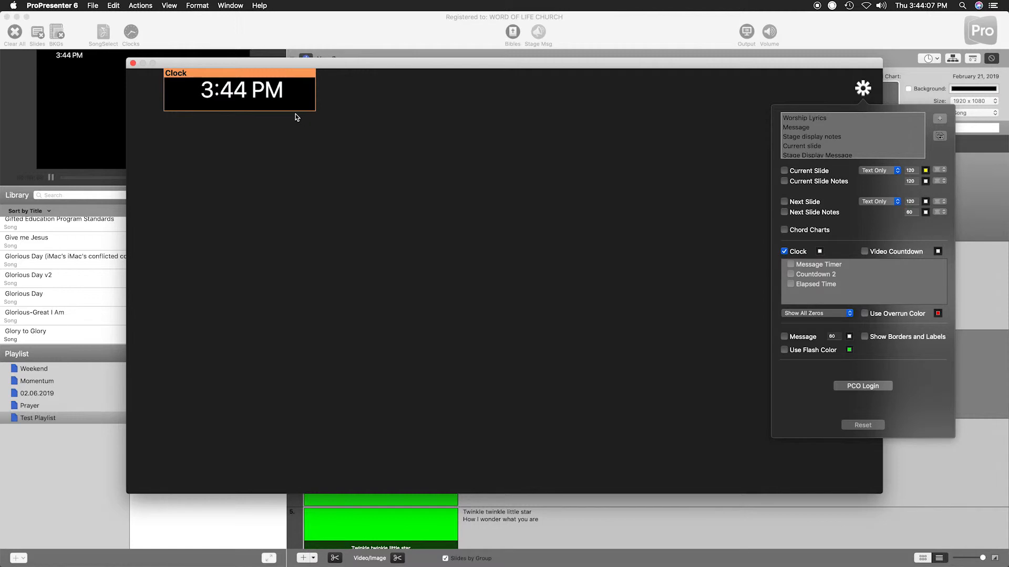
pyautogui.moveTo(248, 89); pyautogui.dragTo(222, 96)
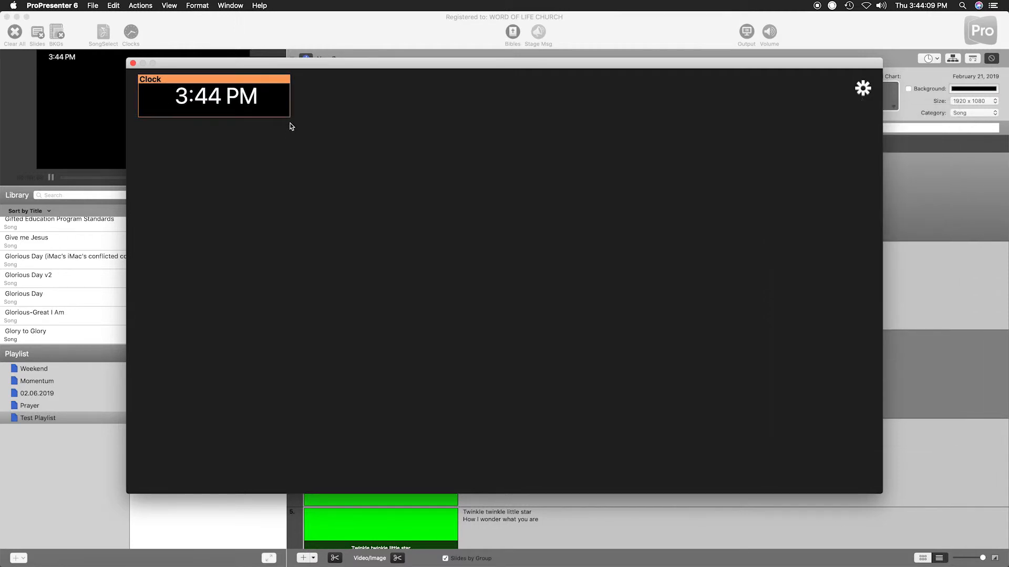
pyautogui.moveTo(290, 115); pyautogui.dragTo(340, 137)
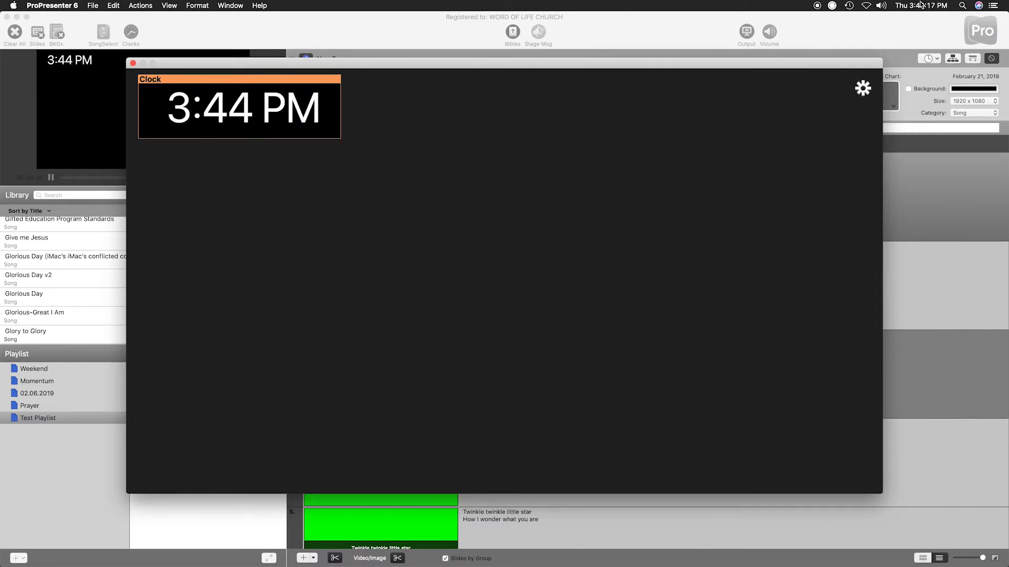
# Turn on the Message Timer box, place it directly beside the Clock box and enlarge it to a similar height.
pyautogui.click(864, 90)
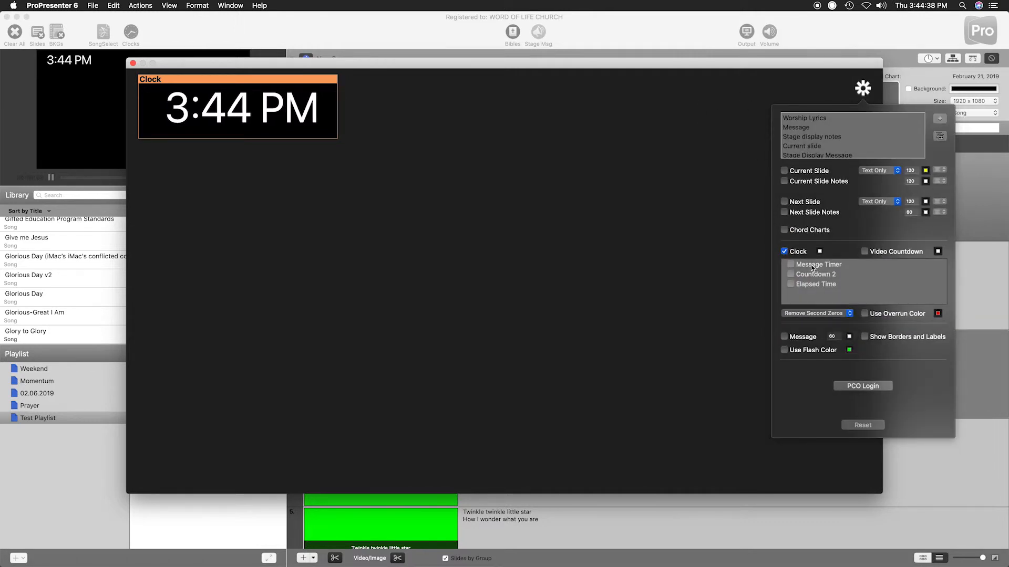
pyautogui.click(812, 267)
pyautogui.moveTo(505, 281); pyautogui.dragTo(421, 117)
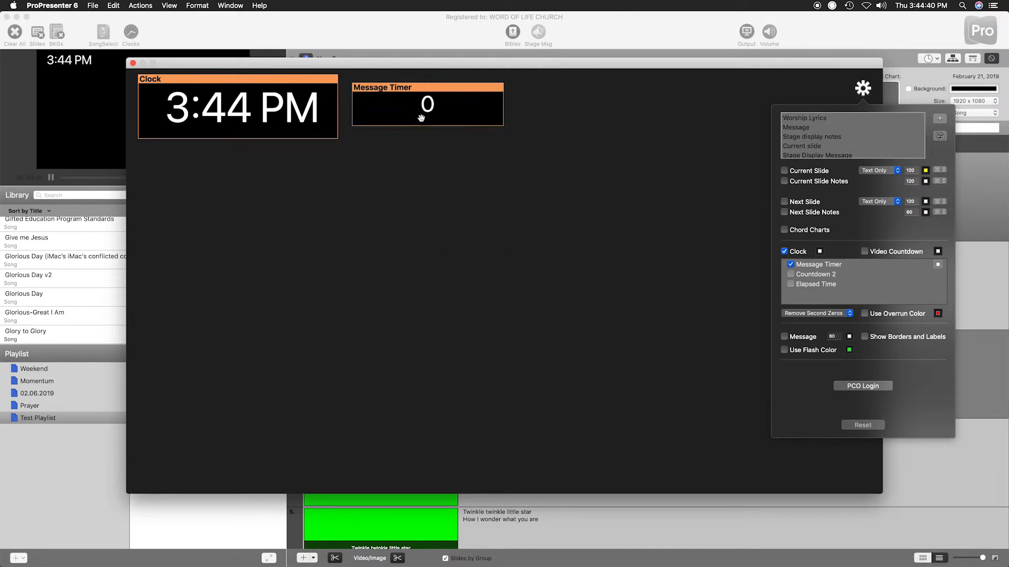
pyautogui.moveTo(494, 116); pyautogui.dragTo(610, 144)
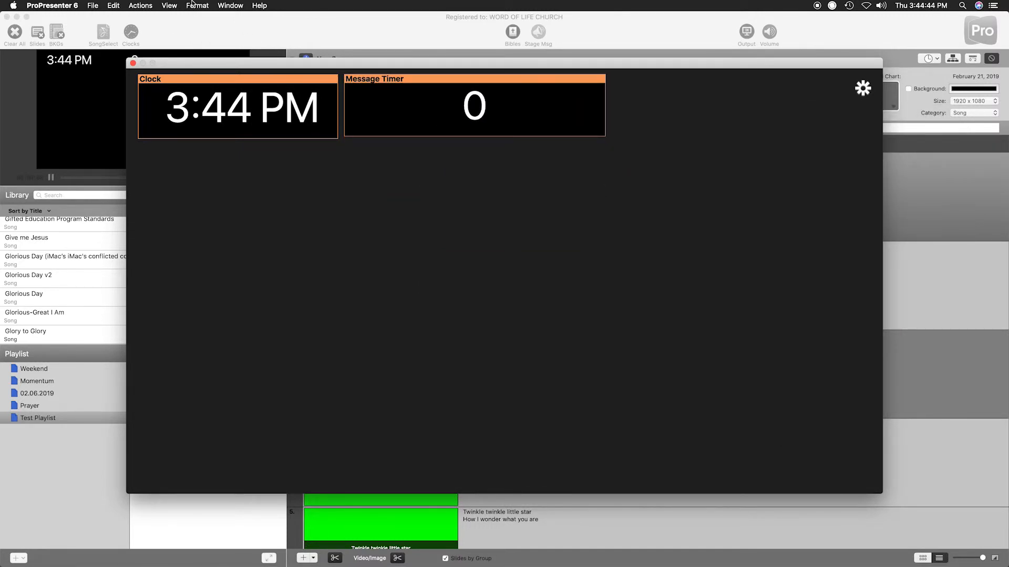
# Open the Clocks and Timers window, and reset and start the 32-minute Message Timer countdown.
pyautogui.click(172, 5)
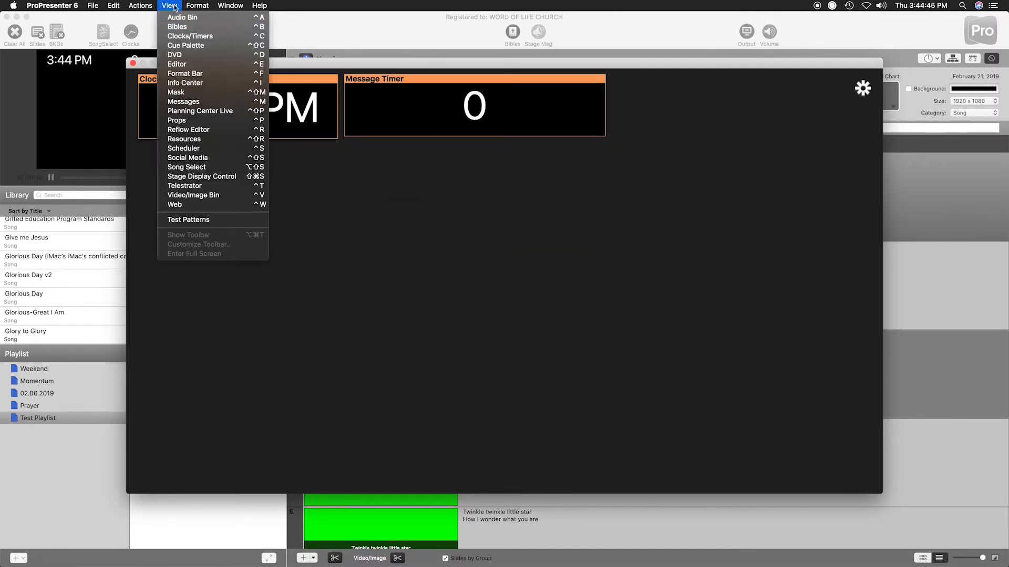
pyautogui.click(215, 36)
pyautogui.moveTo(765, 234)
pyautogui.mouseDown()
pyautogui.moveTo(779, 225)
pyautogui.moveTo(757, 237)
pyautogui.mouseUp()
pyautogui.click(830, 307)
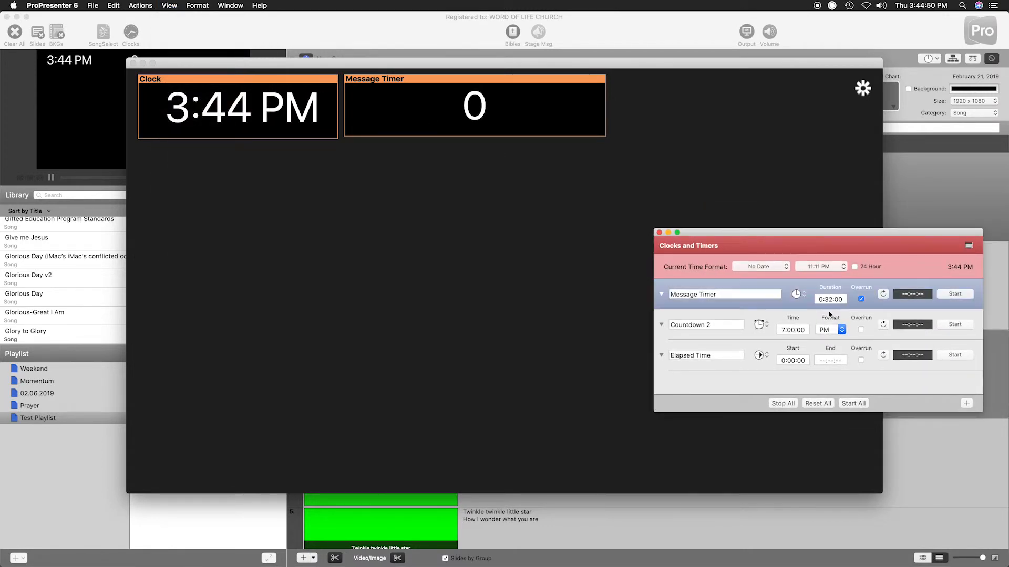
pyautogui.click(883, 296)
pyautogui.click(947, 295)
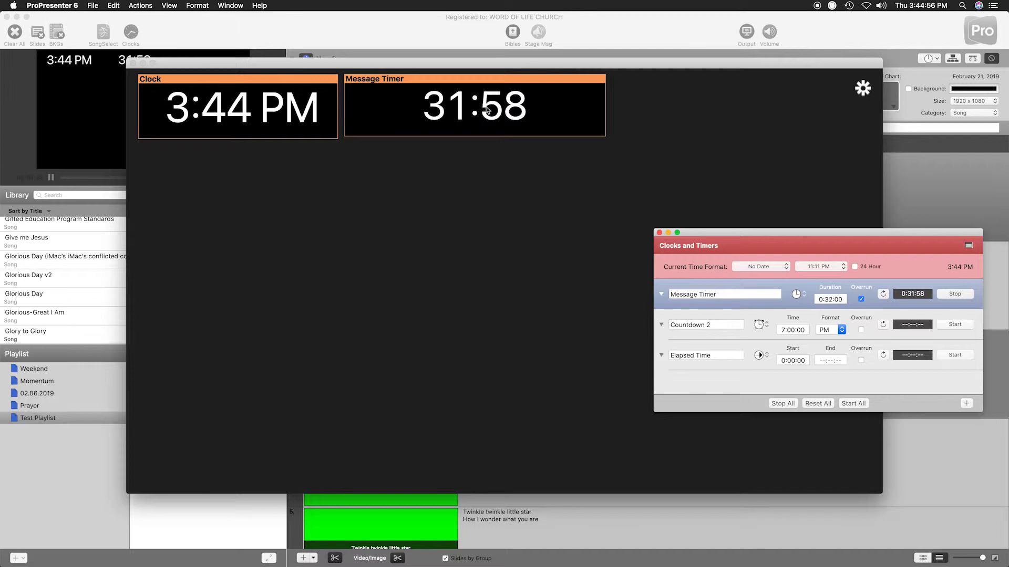
# Move the stage display window aside to check the clock and running timer in the preview.
pyautogui.click(466, 67)
pyautogui.moveTo(466, 67); pyautogui.dragTo(515, 169)
pyautogui.moveTo(181, 95)
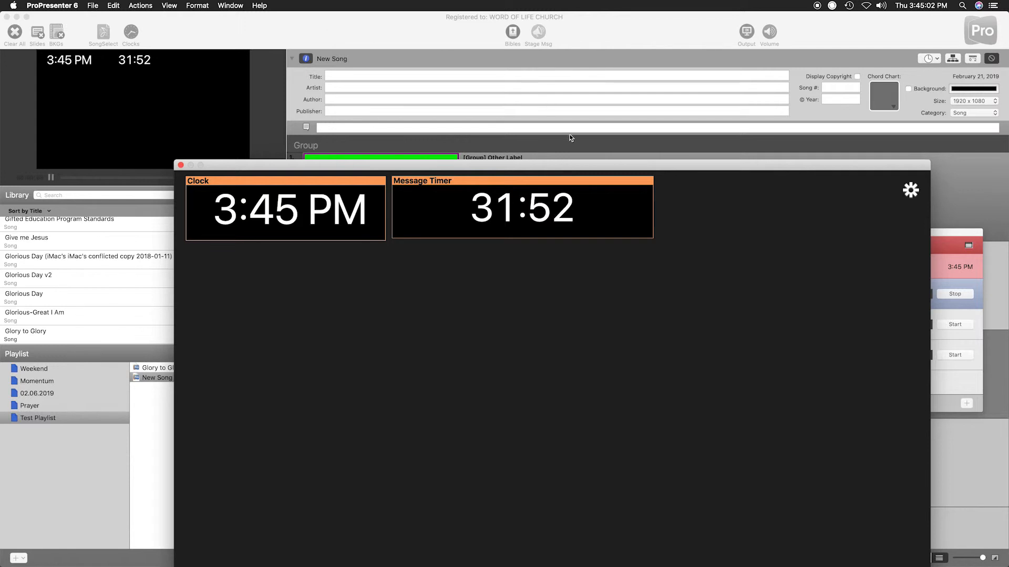
pyautogui.moveTo(598, 165); pyautogui.dragTo(581, 103)
# Resize the Message Timer box to a narrower width and fit it right beside the Clock box.
pyautogui.click(886, 125)
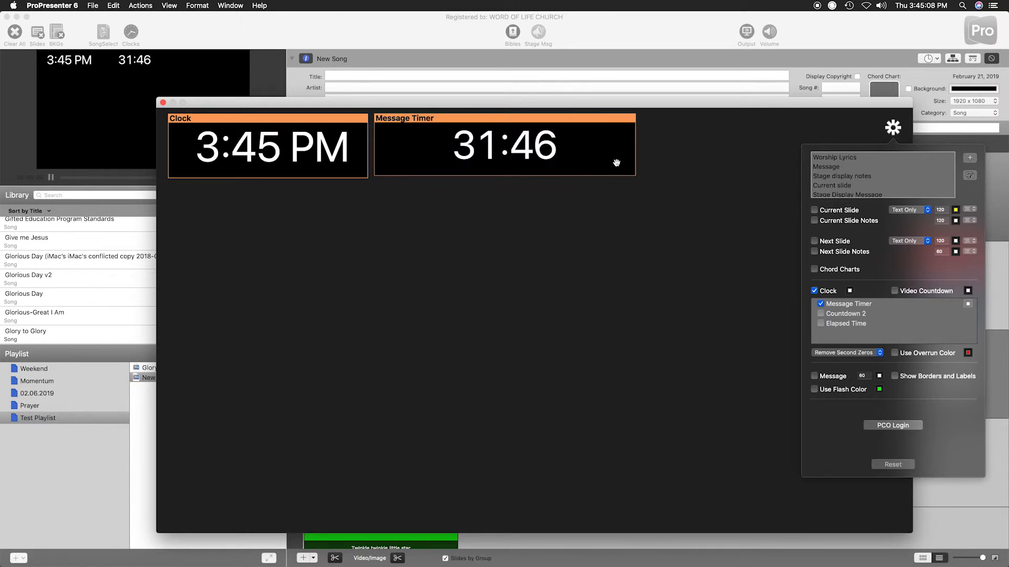
pyautogui.click(617, 167)
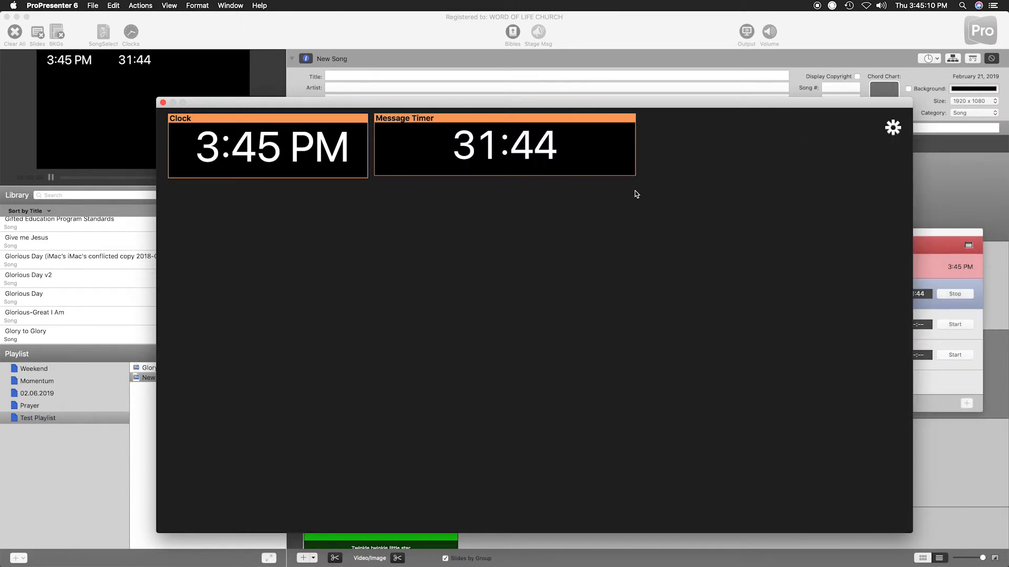
pyautogui.moveTo(635, 174); pyautogui.dragTo(843, 414)
pyautogui.moveTo(682, 258); pyautogui.dragTo(641, 181)
pyautogui.click(894, 129)
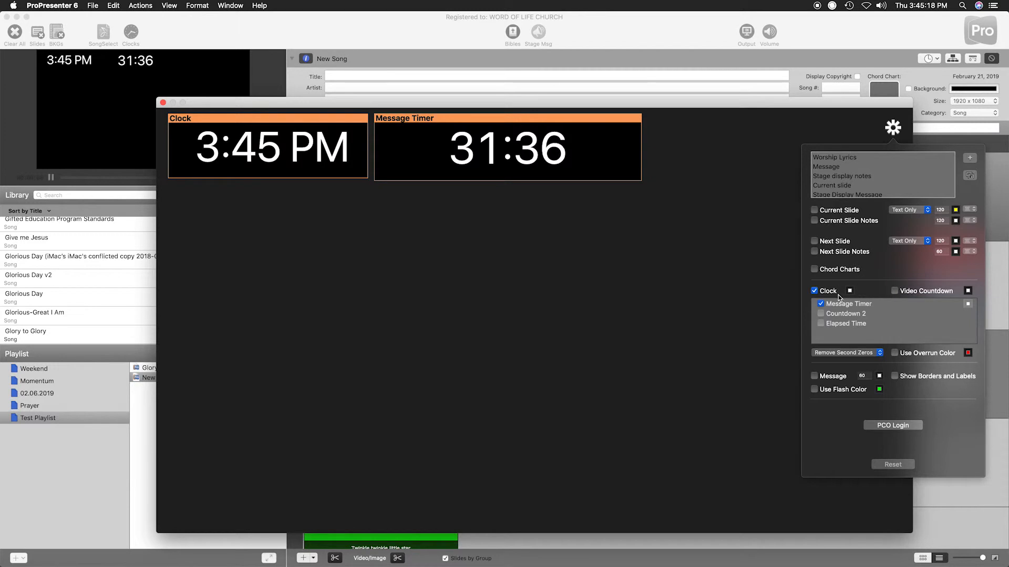
pyautogui.moveTo(416, 152)
pyautogui.mouseDown()
pyautogui.moveTo(505, 151)
pyautogui.moveTo(398, 153)
pyautogui.moveTo(408, 155)
pyautogui.mouseUp()
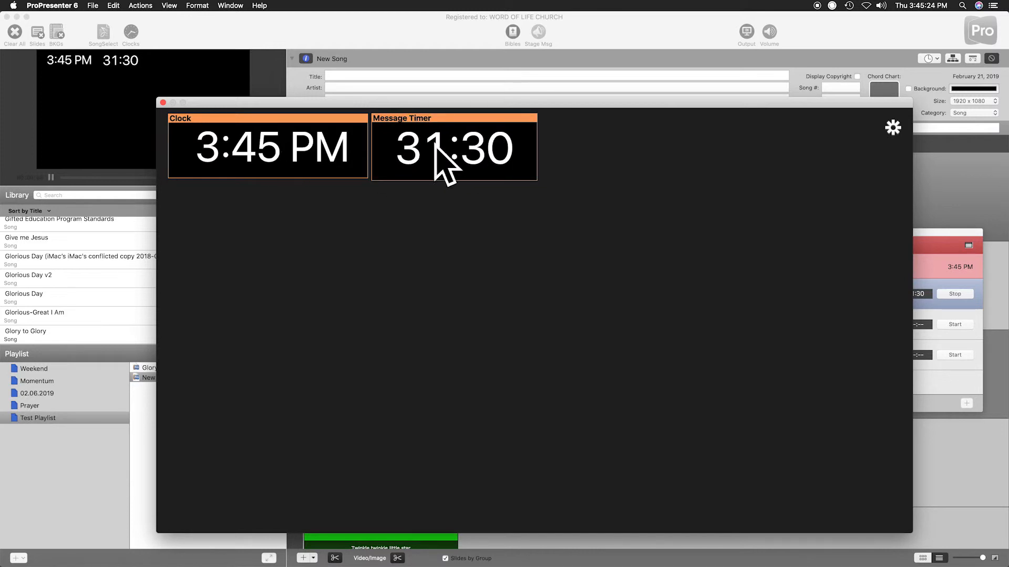
# Try out a Countdown 2 box beside the Message Timer box, and turn it off again.
pyautogui.click(896, 127)
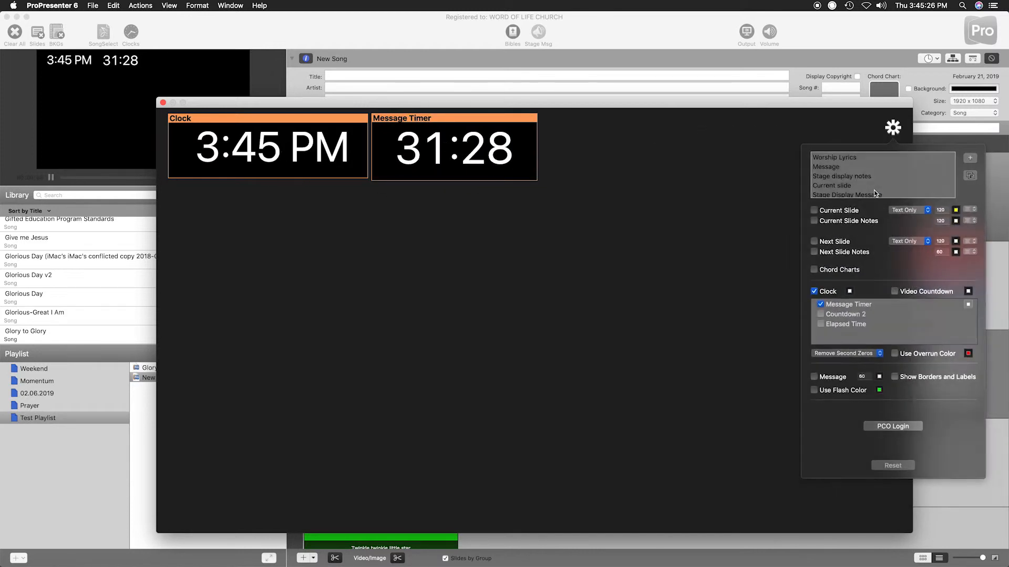
pyautogui.click(841, 313)
pyautogui.moveTo(594, 304); pyautogui.dragTo(784, 181)
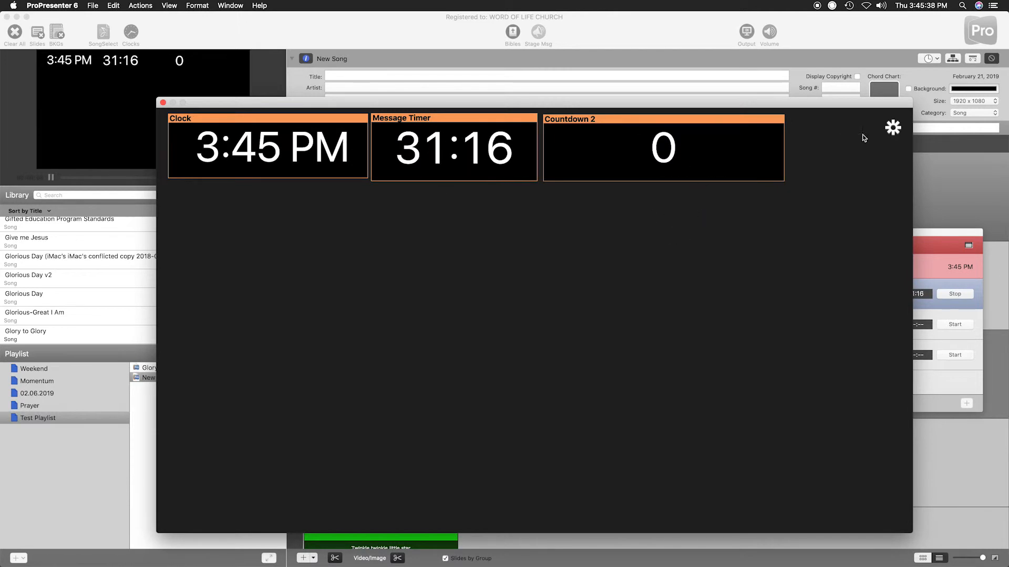
pyautogui.click(892, 127)
pyautogui.click(852, 314)
# Try out a Video Countdown box beside the Message Timer, check the preview, and turn the box off again.
pyautogui.click(919, 293)
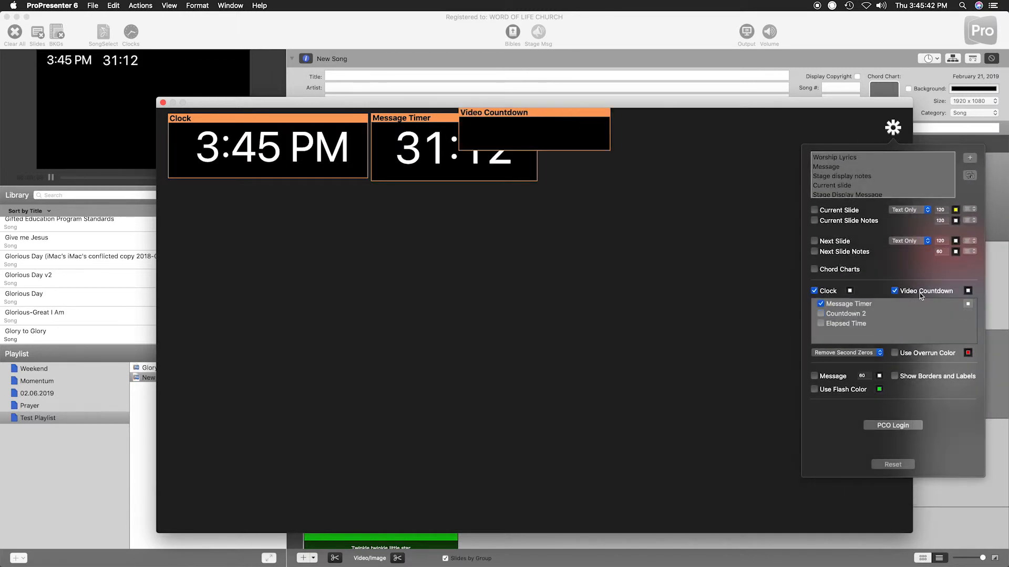
pyautogui.moveTo(662, 157); pyautogui.dragTo(775, 181)
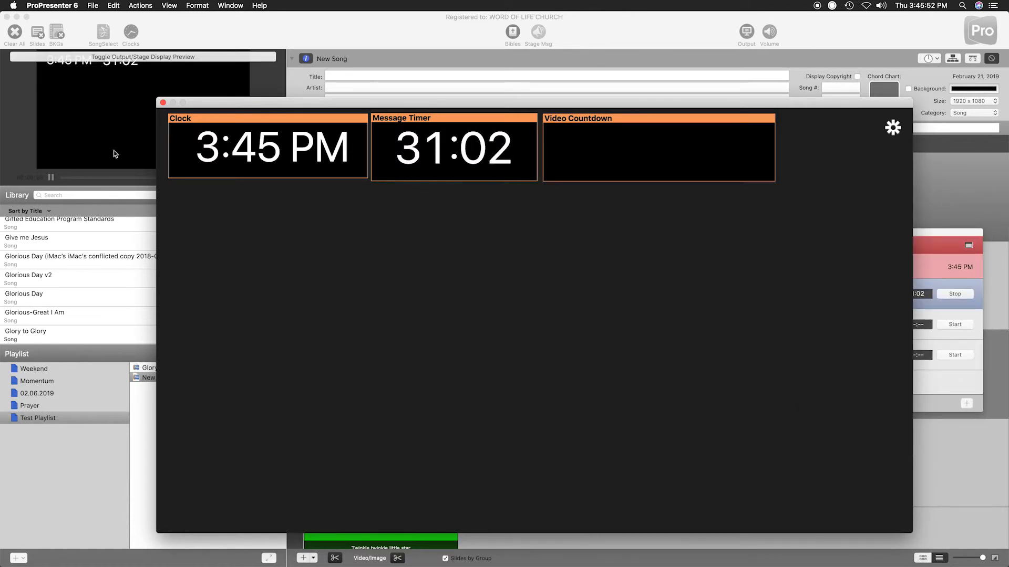
pyautogui.moveTo(228, 107); pyautogui.dragTo(213, 183)
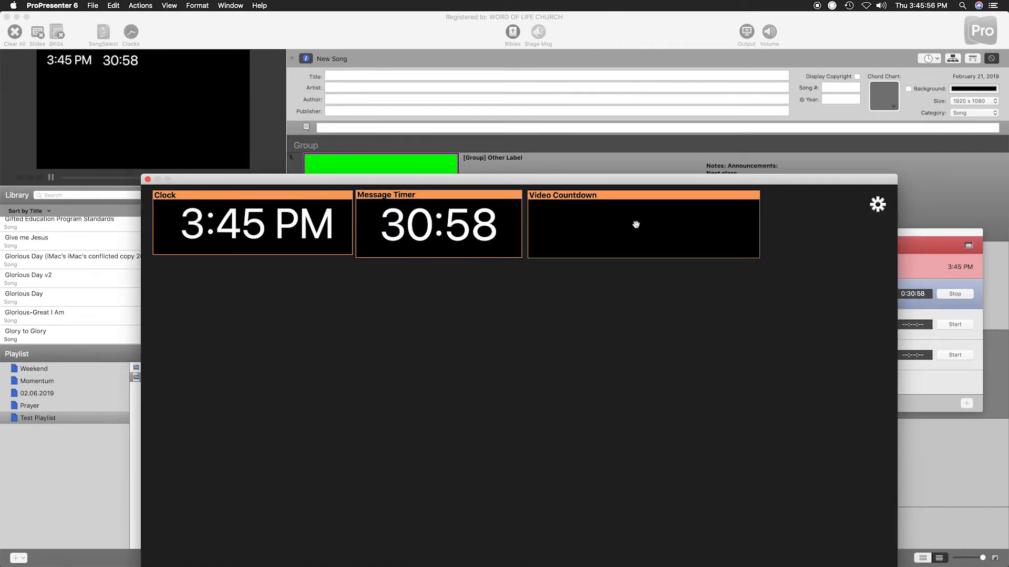
pyautogui.moveTo(609, 181); pyautogui.dragTo(602, 71)
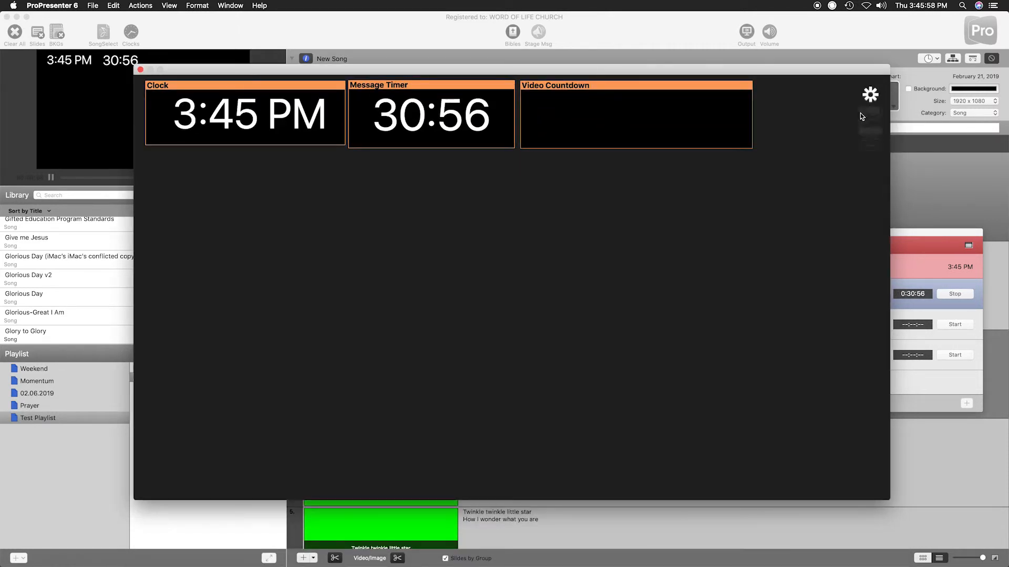
pyautogui.click(870, 94)
pyautogui.click(872, 258)
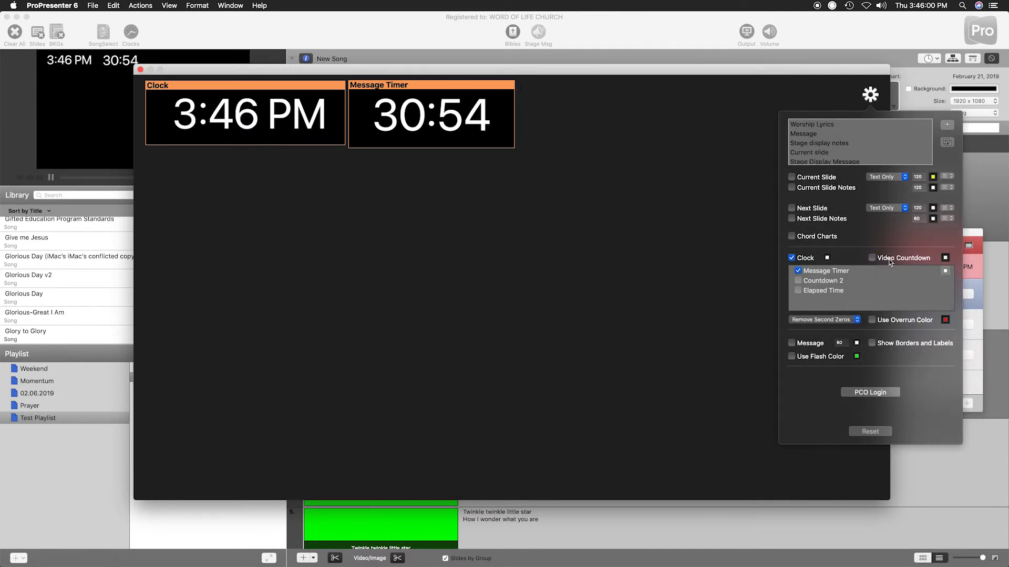
# Set the Clock's text color to bright green.
pyautogui.click(827, 258)
pyautogui.click(451, 216)
pyautogui.click(396, 213)
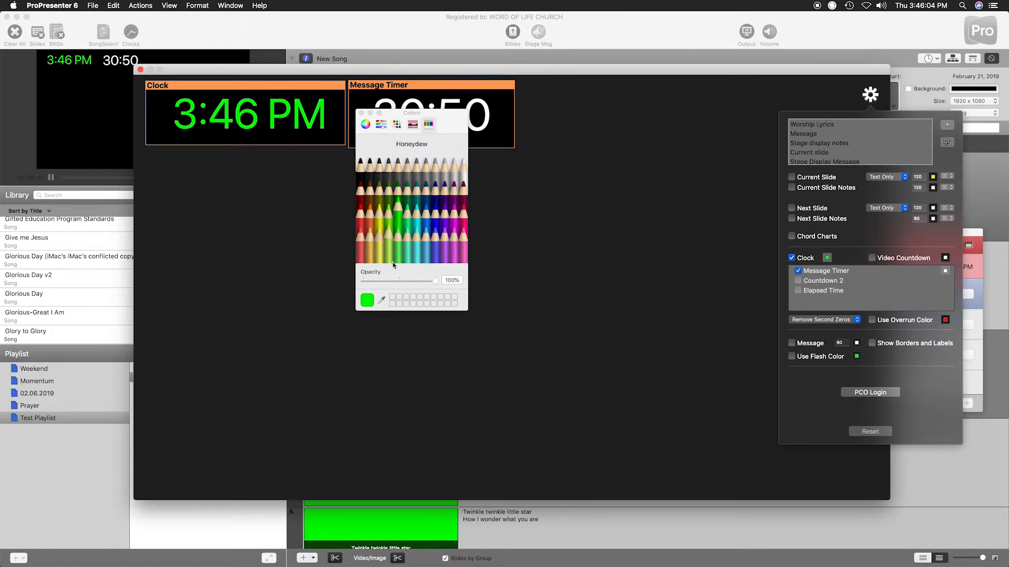
pyautogui.click(361, 113)
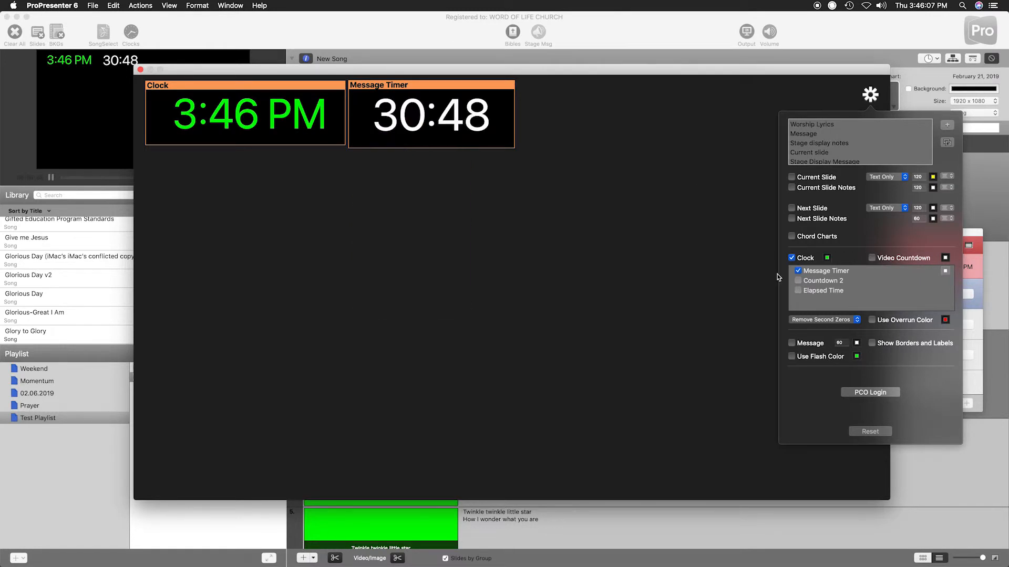
# Set the Message Timer's text color to Strawberry.
pyautogui.click(945, 272)
pyautogui.click(463, 226)
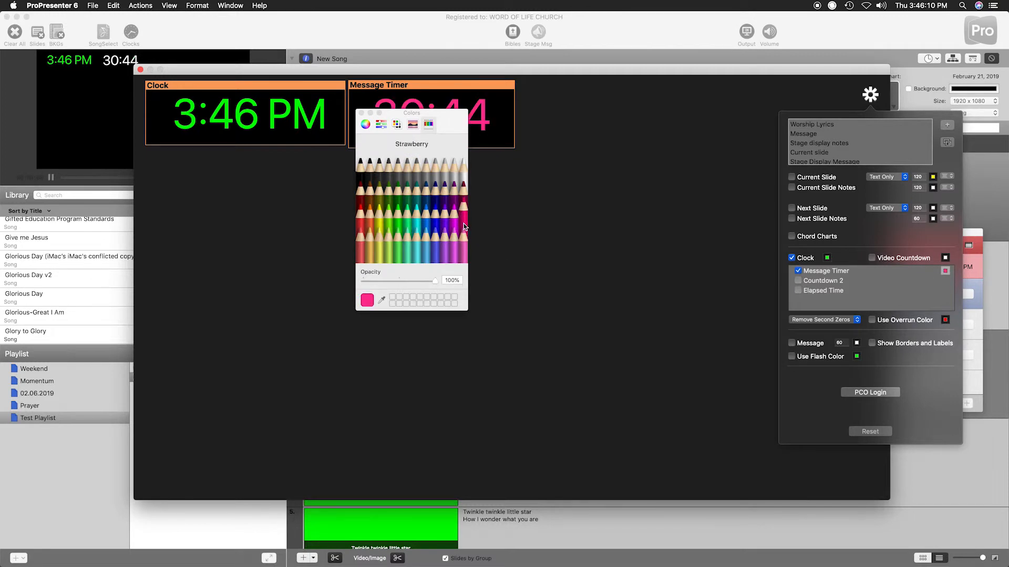
pyautogui.click(360, 113)
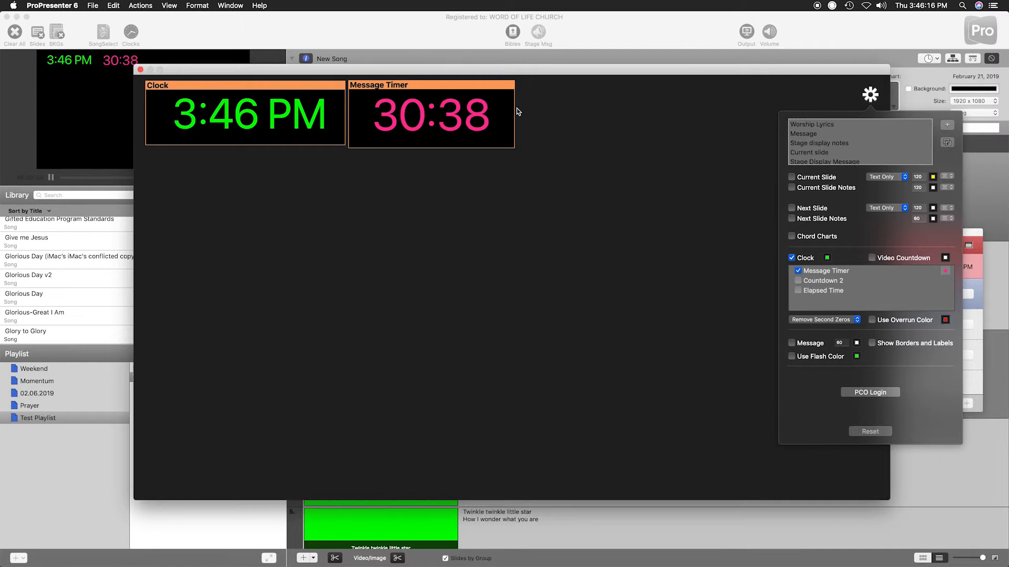
# Widen the Message Timer box, try Remove Hour Zeros as the timer format and set it to Show All Zeros.
pyautogui.moveTo(514, 106); pyautogui.dragTo(633, 101)
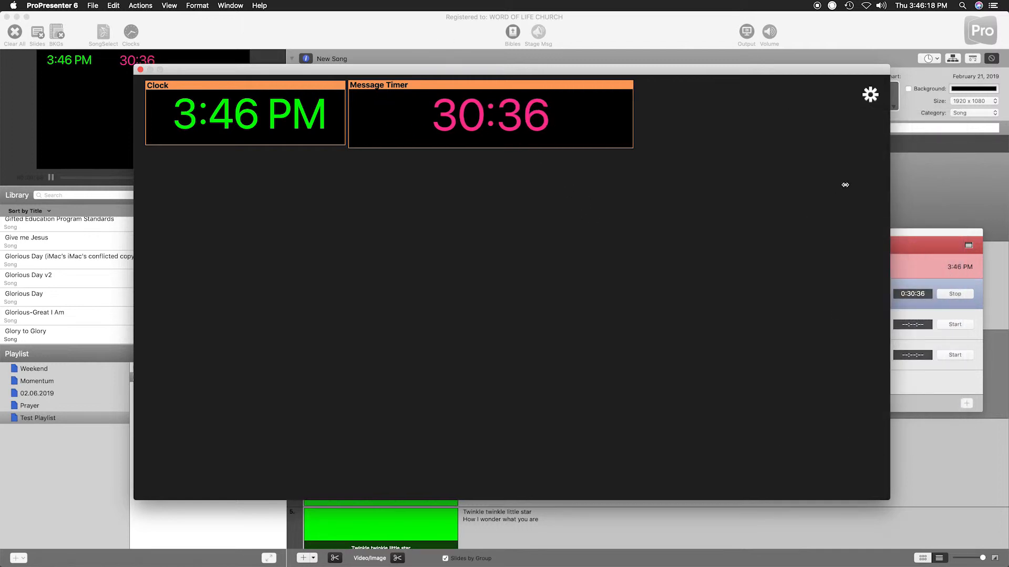
pyautogui.click(870, 95)
pyautogui.click(813, 323)
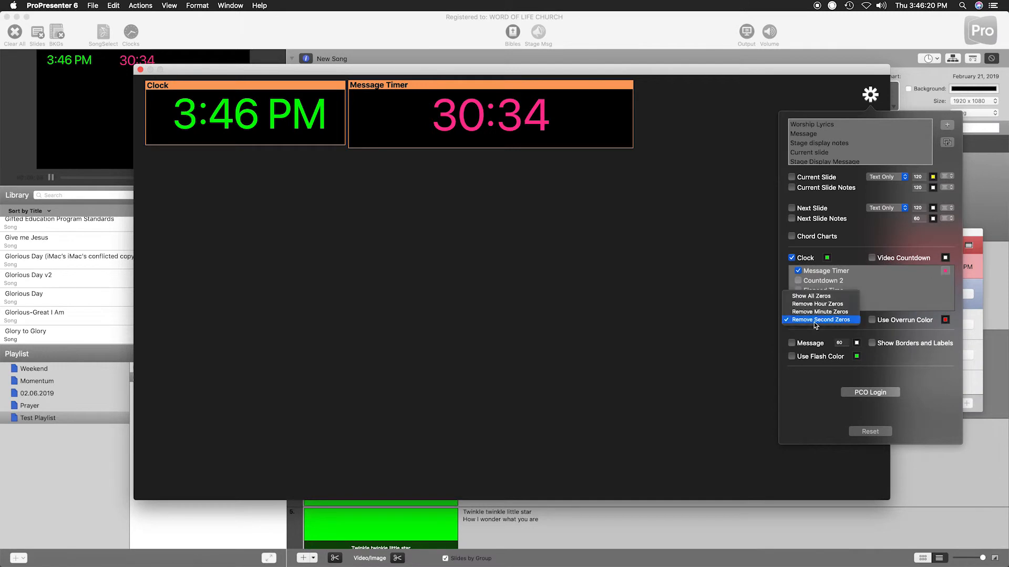
pyautogui.click(836, 304)
pyautogui.click(841, 320)
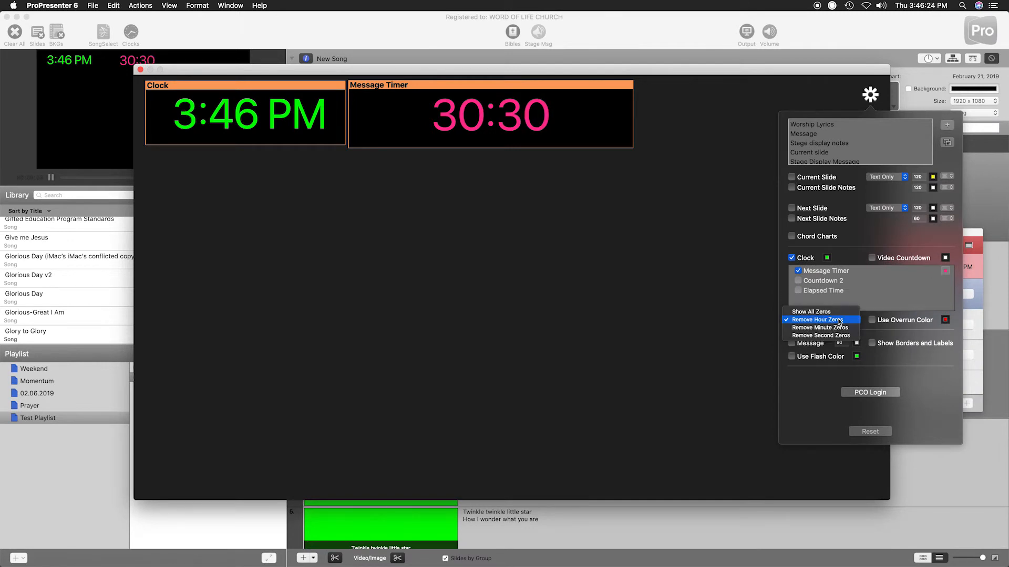
pyautogui.click(839, 314)
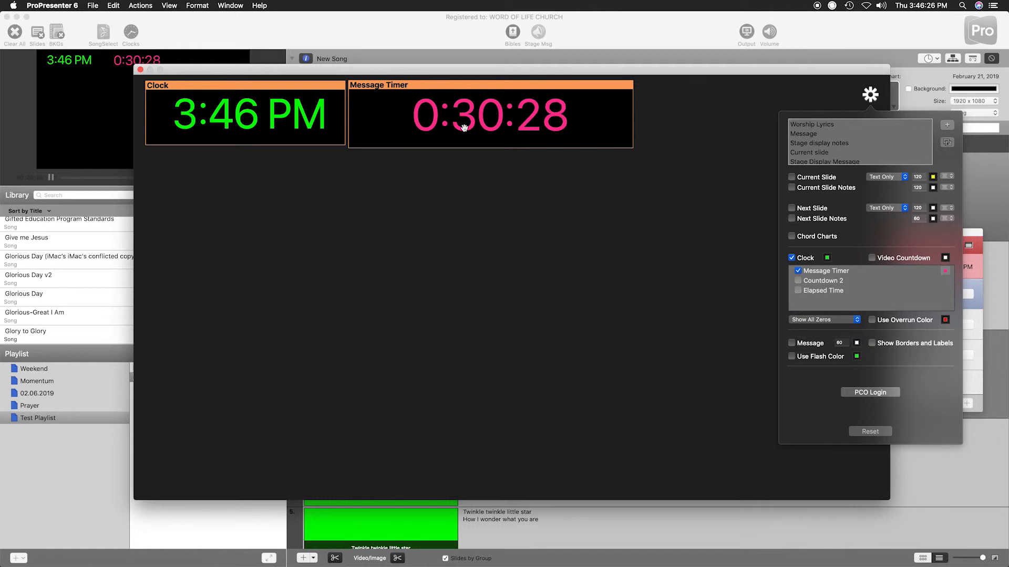
# Try the Remove Hour Zeros, Remove Minute Zeros and Remove Second Zeros timer formats, and return to Show All Zeros.
pyautogui.click(820, 320)
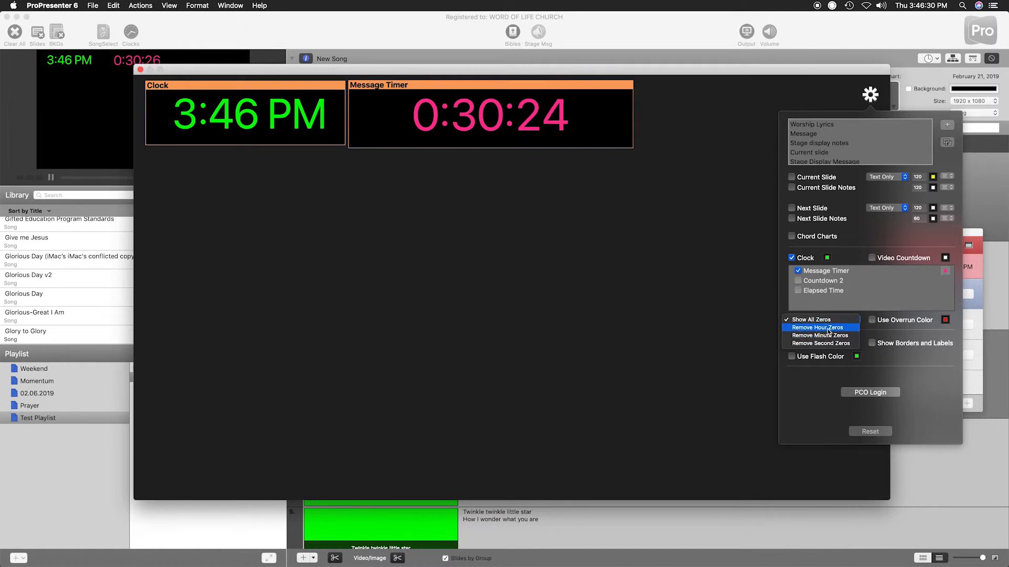
pyautogui.click(829, 328)
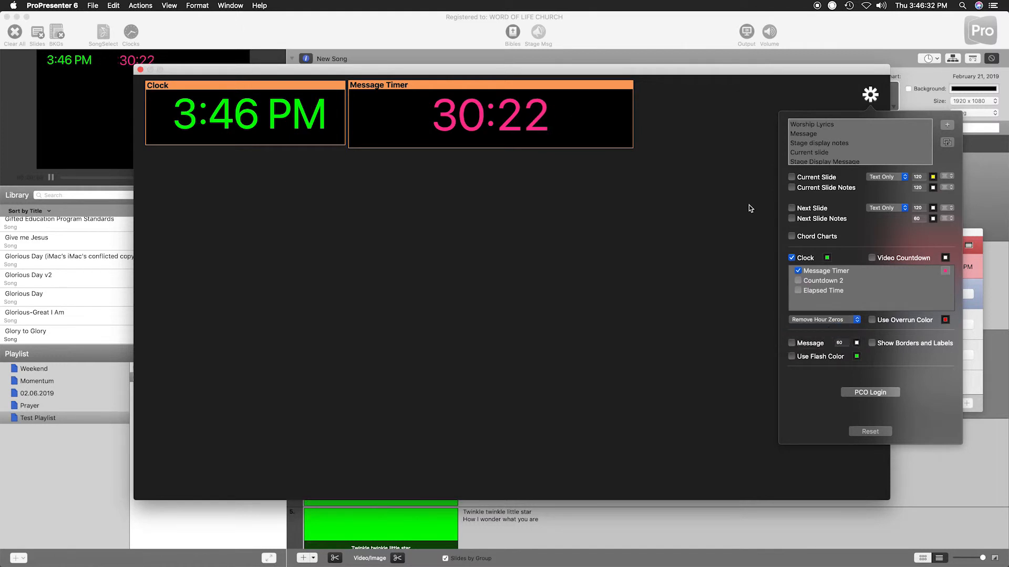
pyautogui.click(848, 320)
pyautogui.click(845, 329)
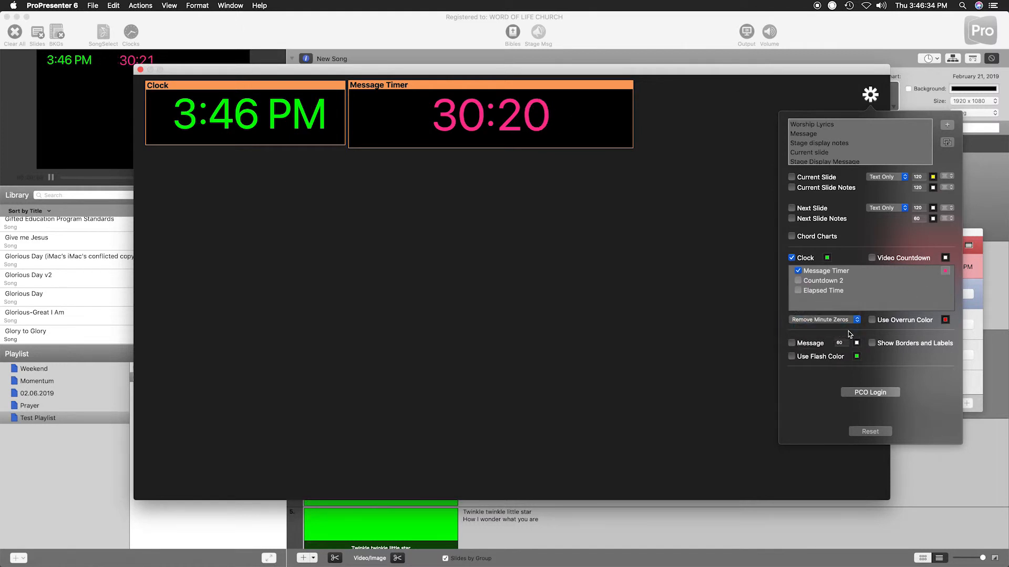
pyautogui.click(846, 322)
pyautogui.click(844, 328)
pyautogui.click(834, 321)
pyautogui.click(802, 383)
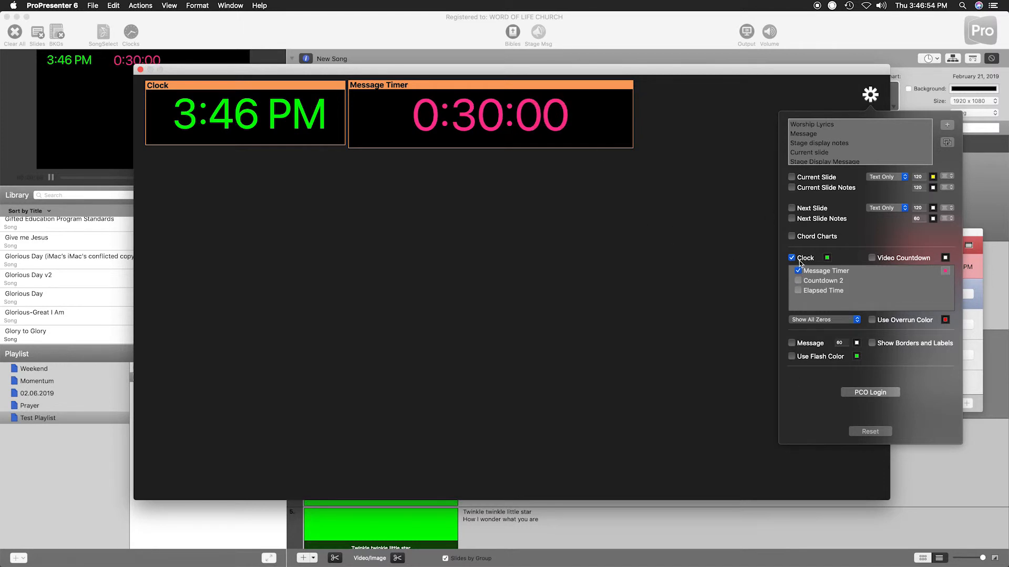
# Turn off the Clock and Message Timer boxes, and turn on the Message box in the stage layout.
pyautogui.click(791, 258)
pyautogui.click(816, 271)
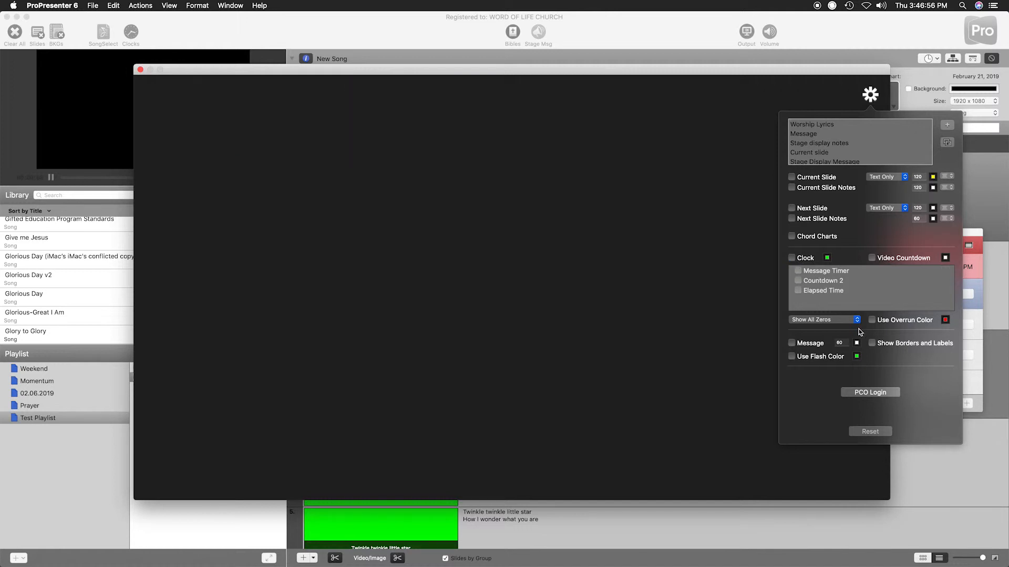
pyautogui.click(791, 343)
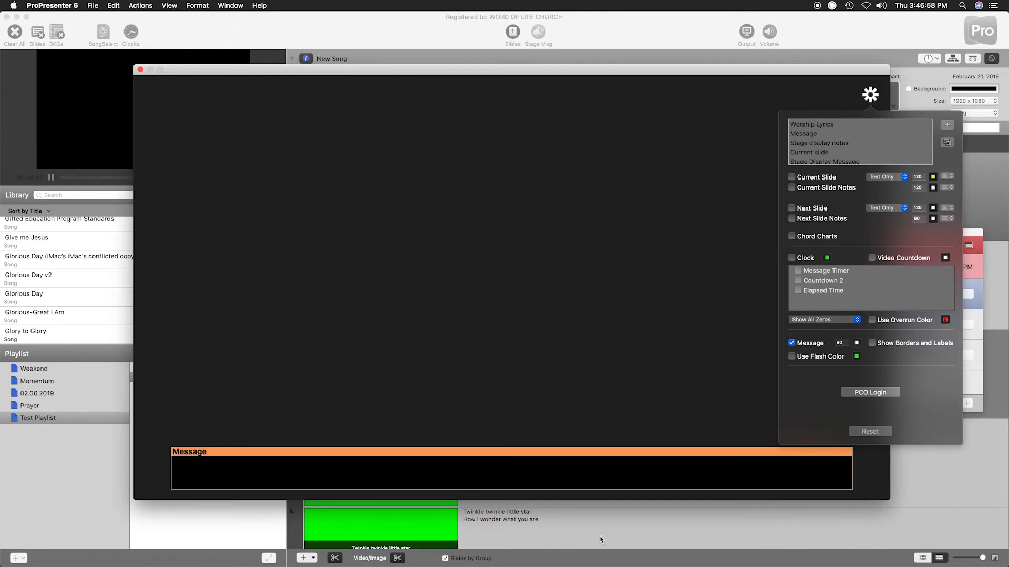
# Move the Message box to the top of the stage layout, make it taller, and set its text size to 120.
pyautogui.moveTo(601, 455); pyautogui.dragTo(577, 232)
pyautogui.moveTo(561, 137); pyautogui.dragTo(565, 124)
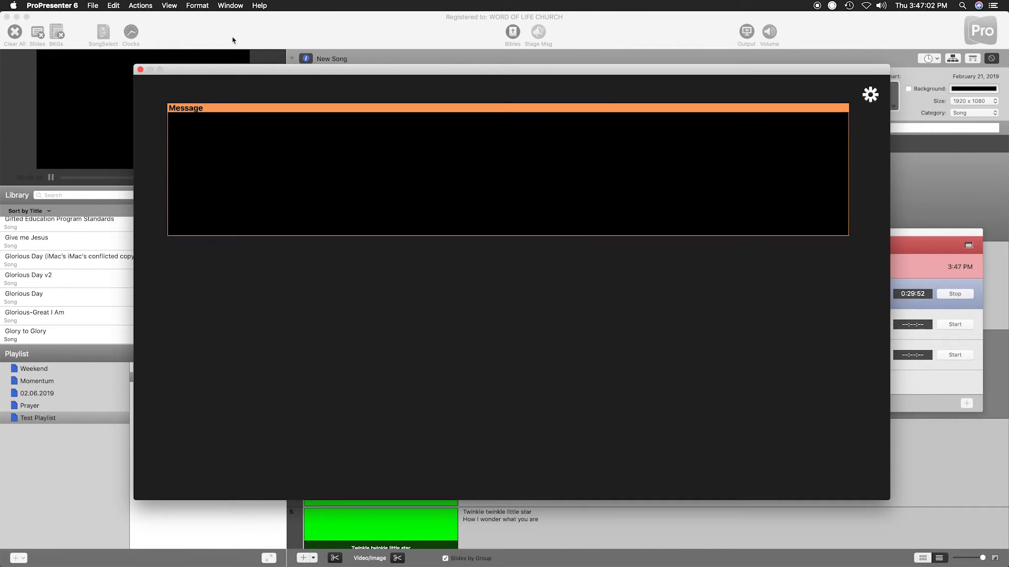
pyautogui.click(866, 102)
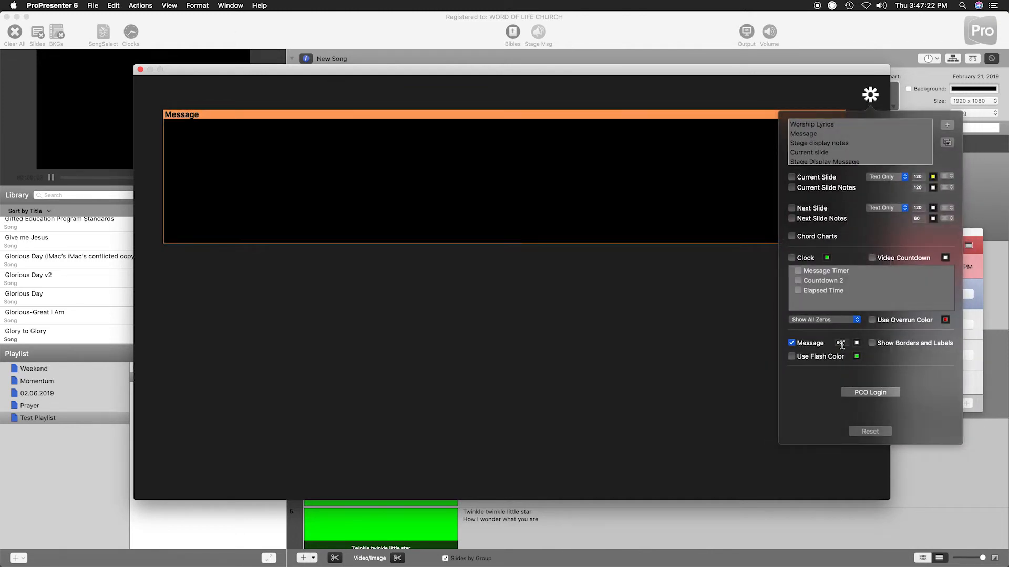
pyautogui.click(842, 344)
pyautogui.write('120')
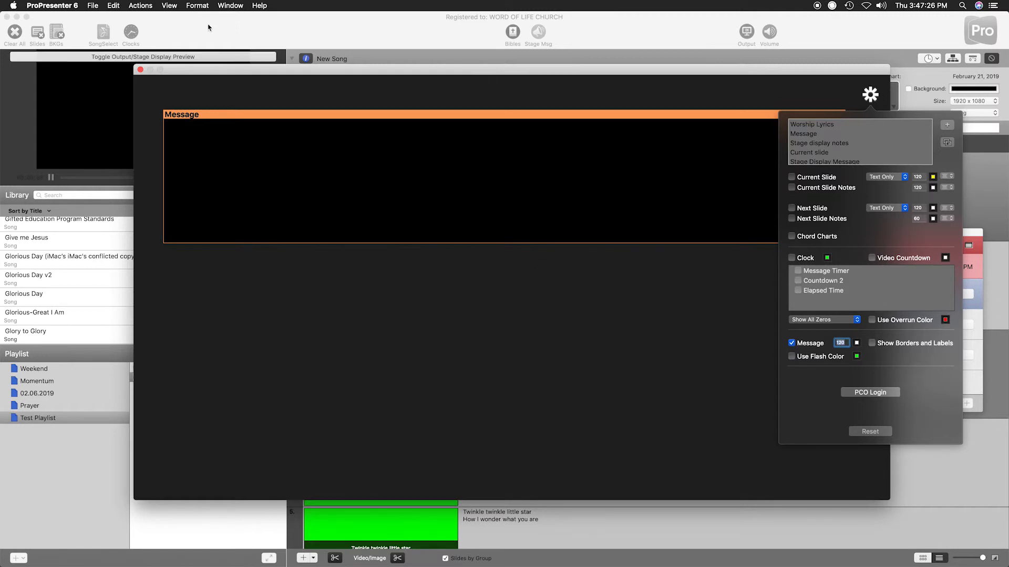
# Open Stage Display Control, place its window beside the stage display window, and send the message "Time to wrap up".
pyautogui.click(172, 5)
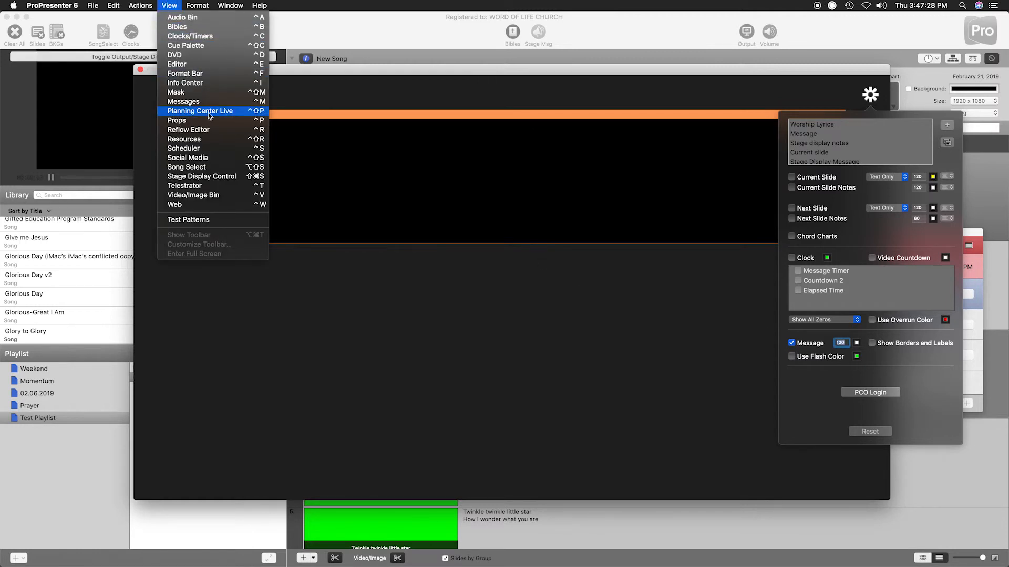
pyautogui.click(230, 181)
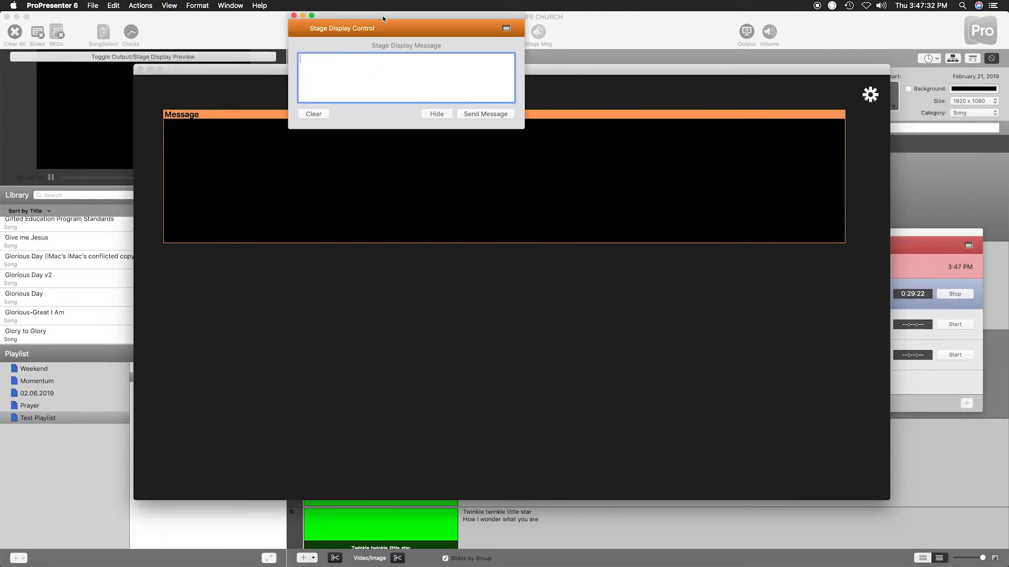
pyautogui.moveTo(383, 20); pyautogui.dragTo(206, 78)
pyautogui.moveTo(453, 71); pyautogui.dragTo(553, 76)
pyautogui.moveTo(209, 63); pyautogui.dragTo(87, 92)
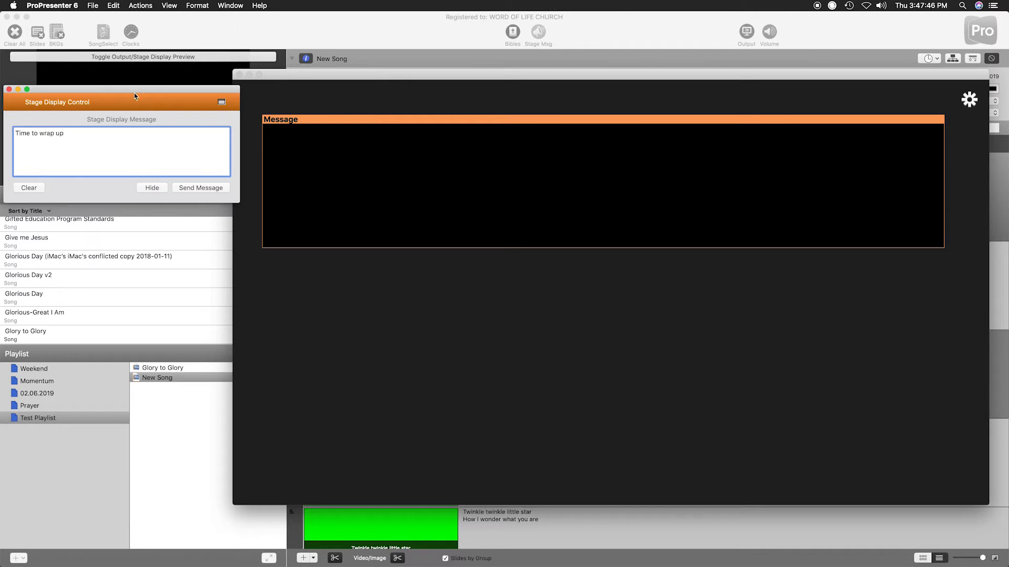
pyautogui.click(216, 190)
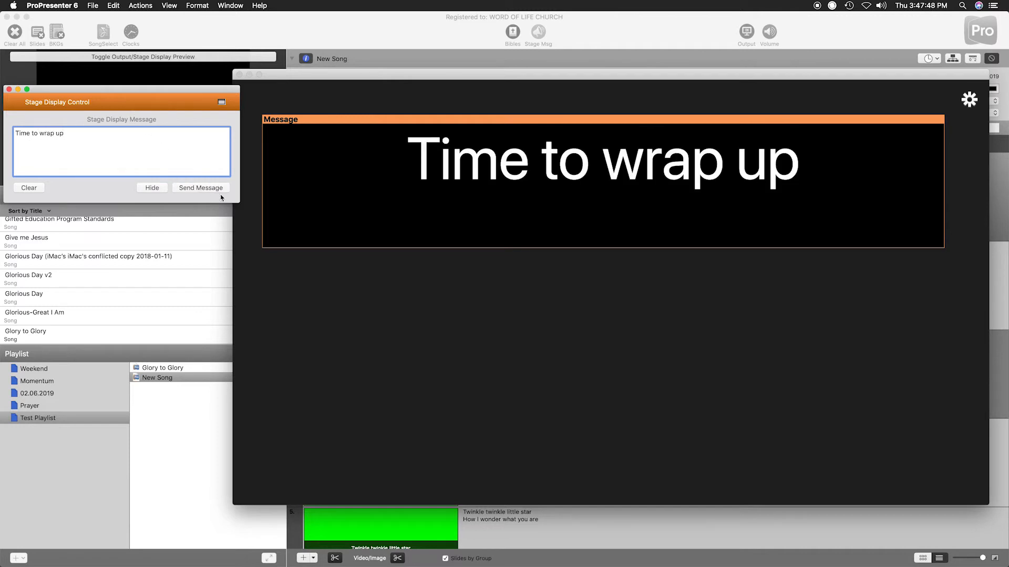
# Move Stage Display Control below the preview, and toggle the preview to the output and back to the stage display.
pyautogui.moveTo(212, 93); pyautogui.dragTo(224, 211)
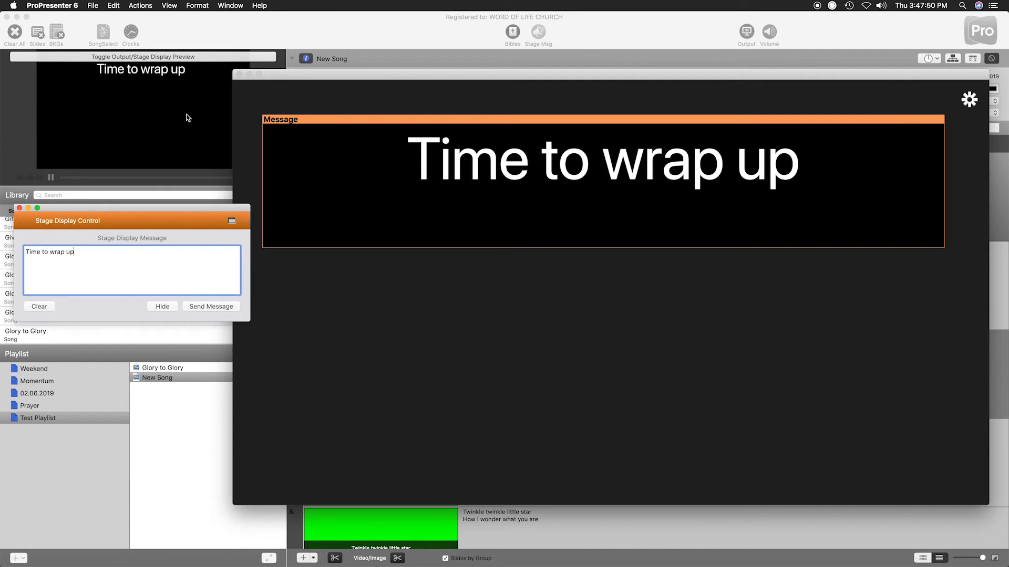
pyautogui.click(185, 114)
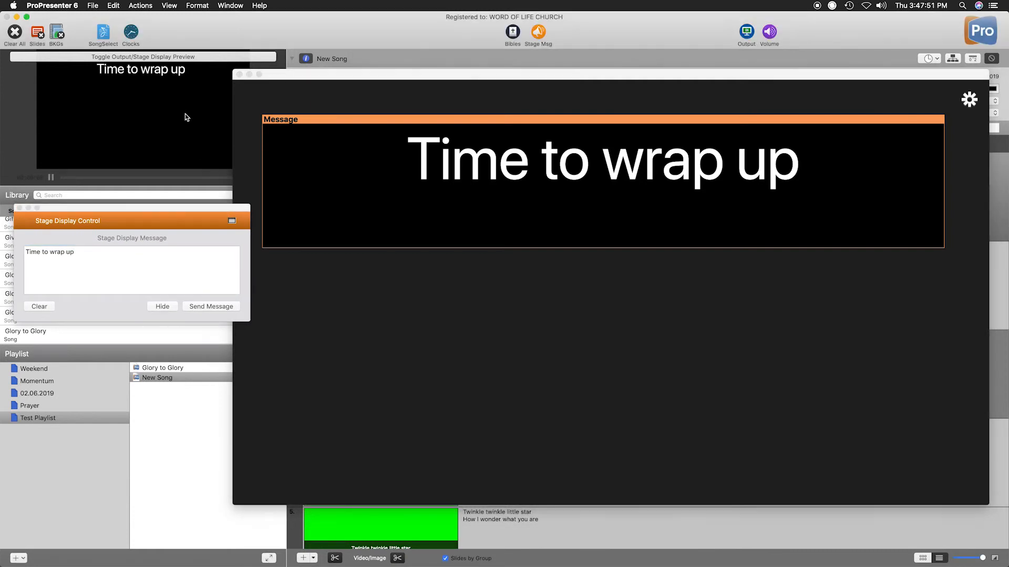
pyautogui.click(214, 61)
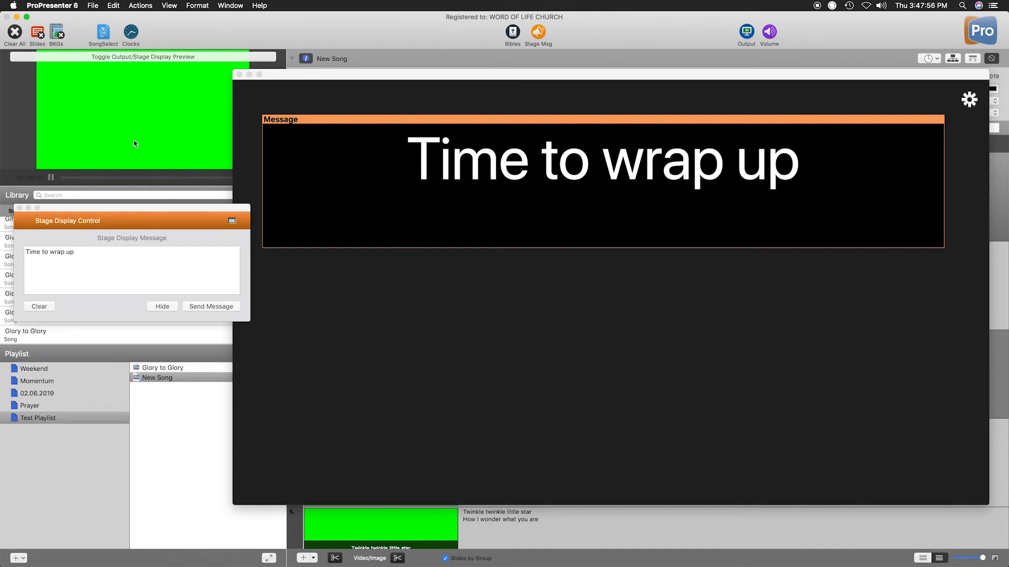
pyautogui.click(203, 57)
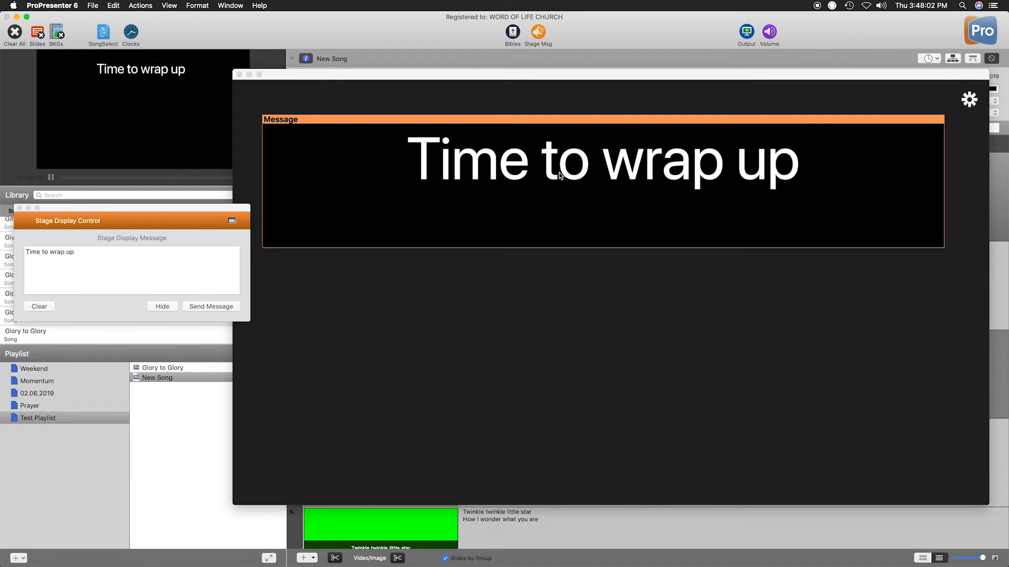
# Hide the stage message from the stage display, and send "Time to wrap up" again.
pyautogui.click(969, 100)
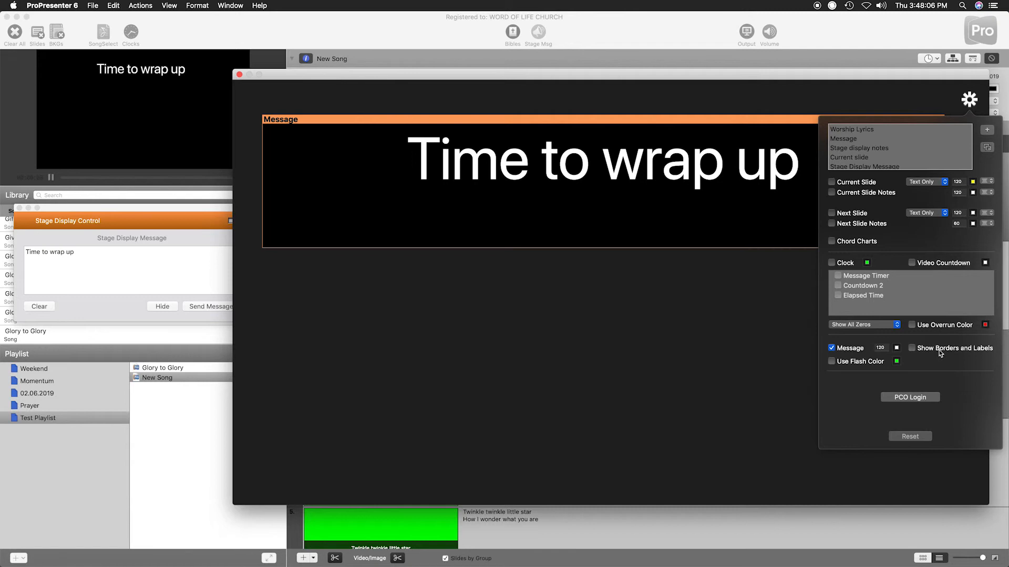
pyautogui.click(861, 363)
pyautogui.click(205, 286)
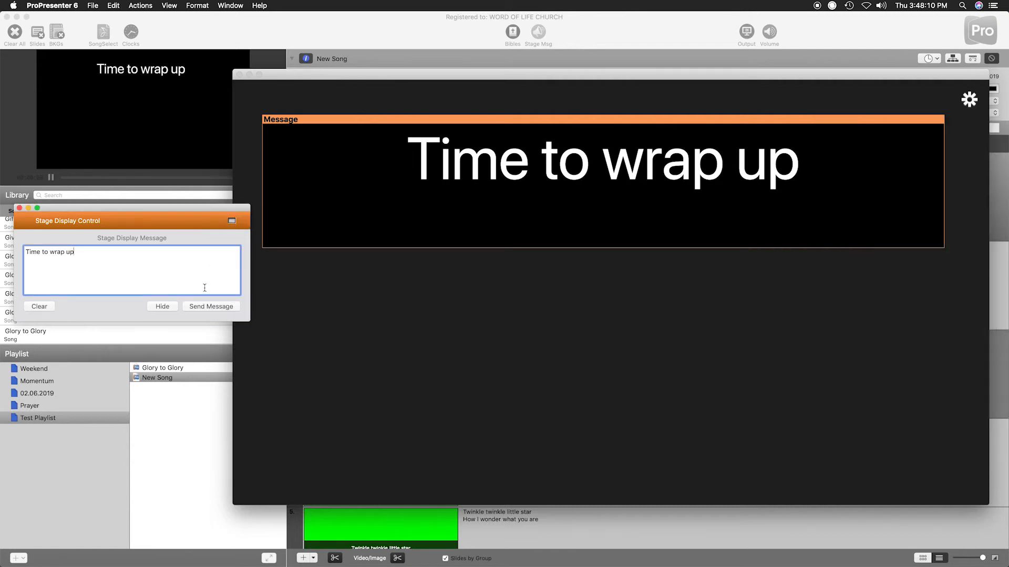
pyautogui.click(42, 306)
pyautogui.click(162, 306)
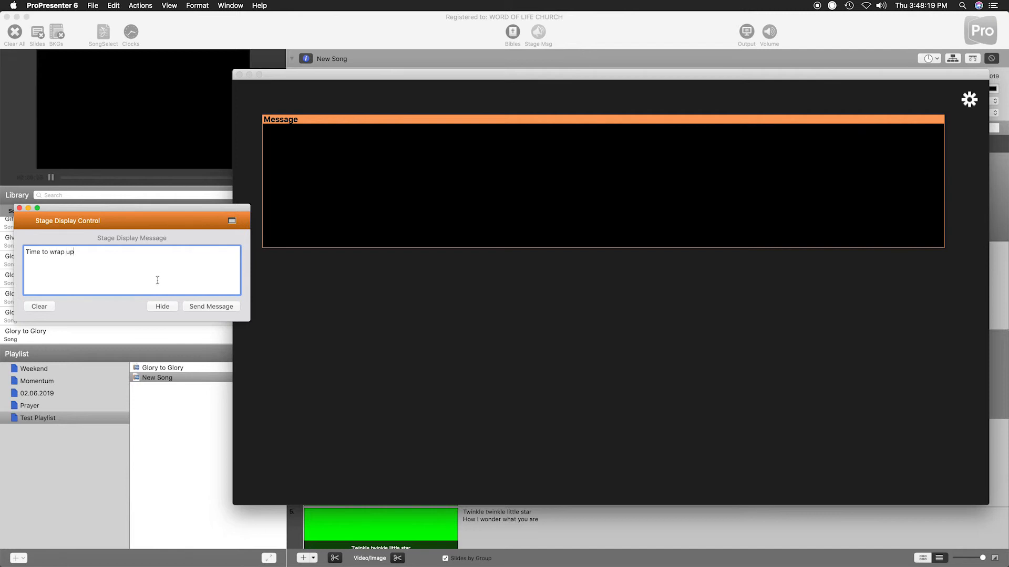
pyautogui.moveTo(297, 75); pyautogui.dragTo(353, 82)
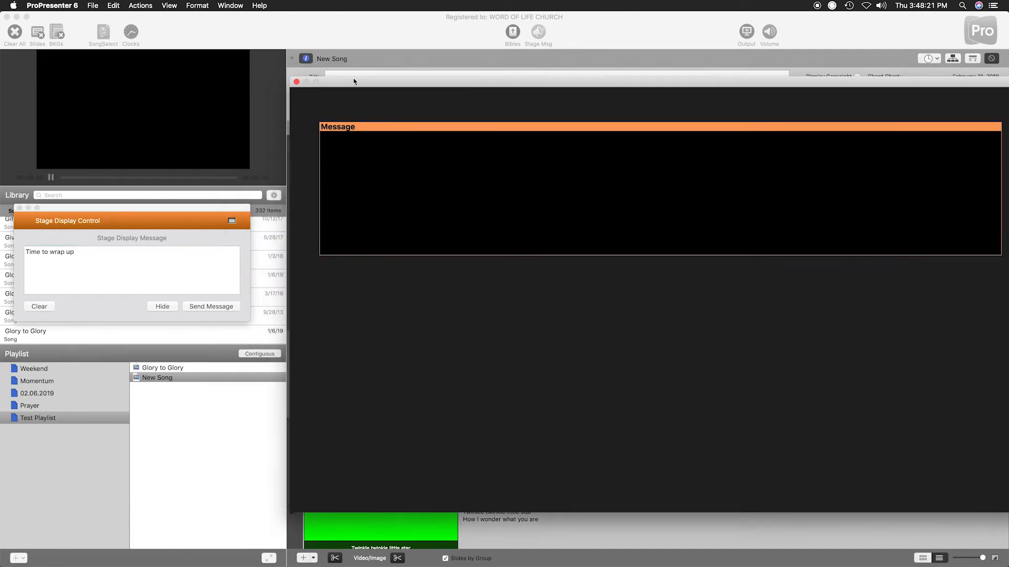
pyautogui.click(221, 309)
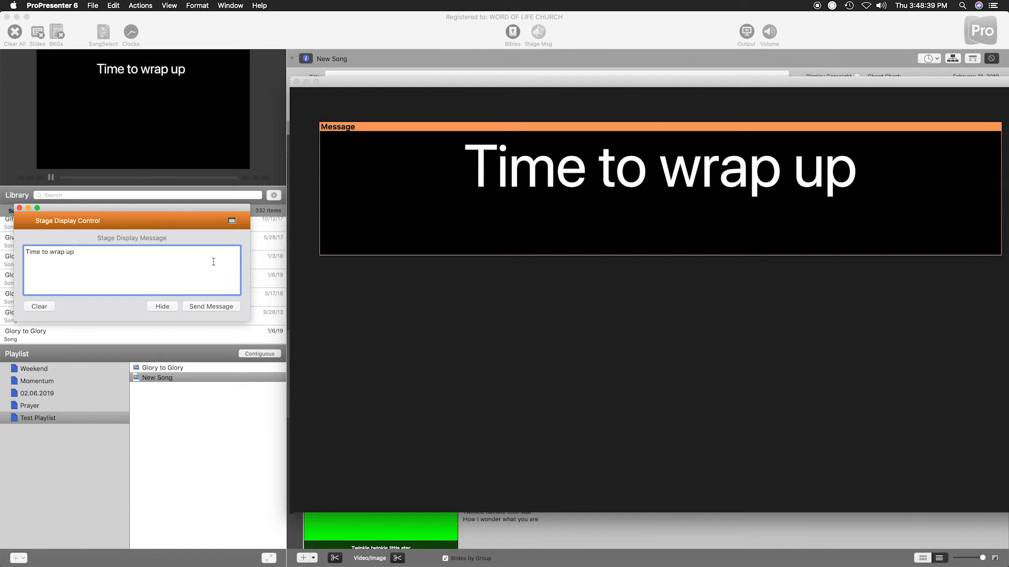
# Look through the saved stage layouts and apply the Worship Lyrics layout to the stage display.
pyautogui.moveTo(761, 84); pyautogui.dragTo(650, 97)
pyautogui.click(915, 120)
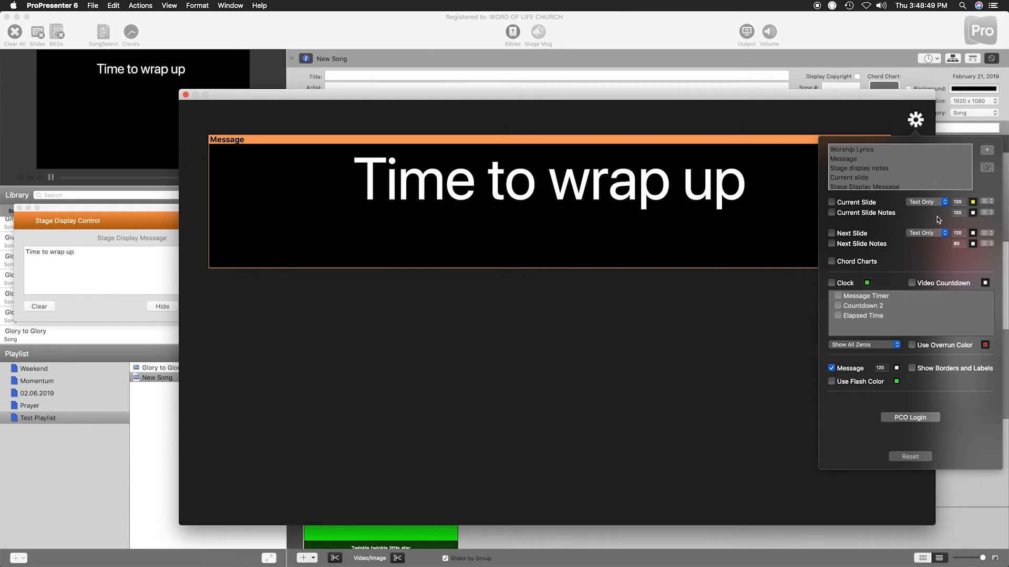
pyautogui.scroll(-2, 910, 169)
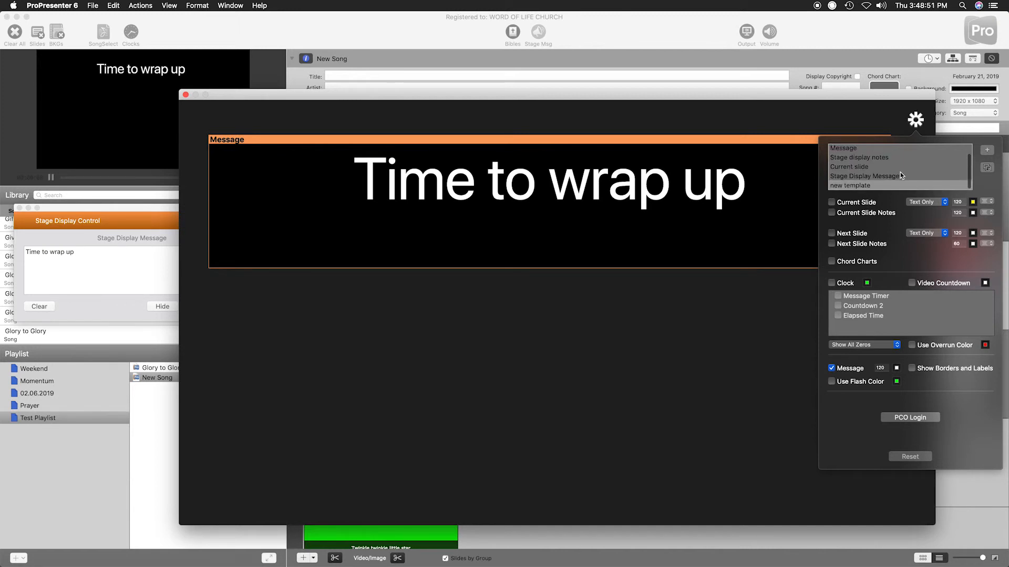
pyautogui.scroll(2, 894, 179)
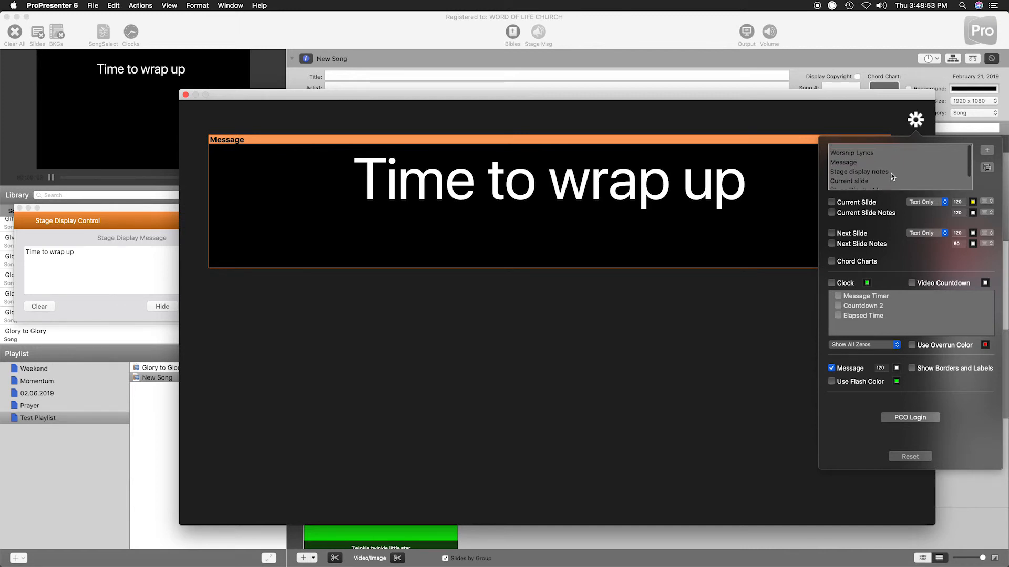
pyautogui.scroll(-1, 890, 175)
pyautogui.scroll(2, 889, 175)
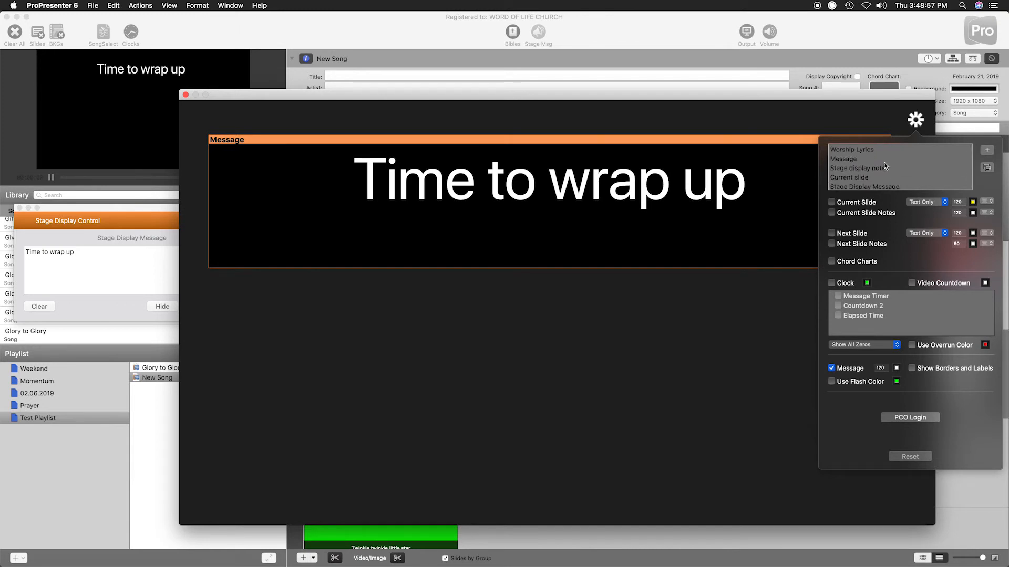
pyautogui.scroll(-2, 883, 164)
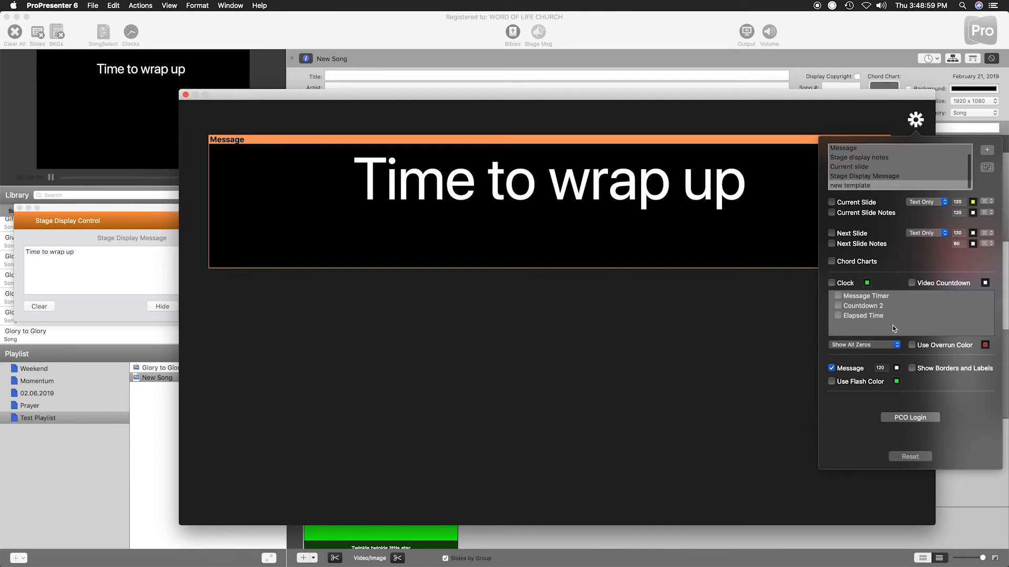
pyautogui.scroll(2, 880, 167)
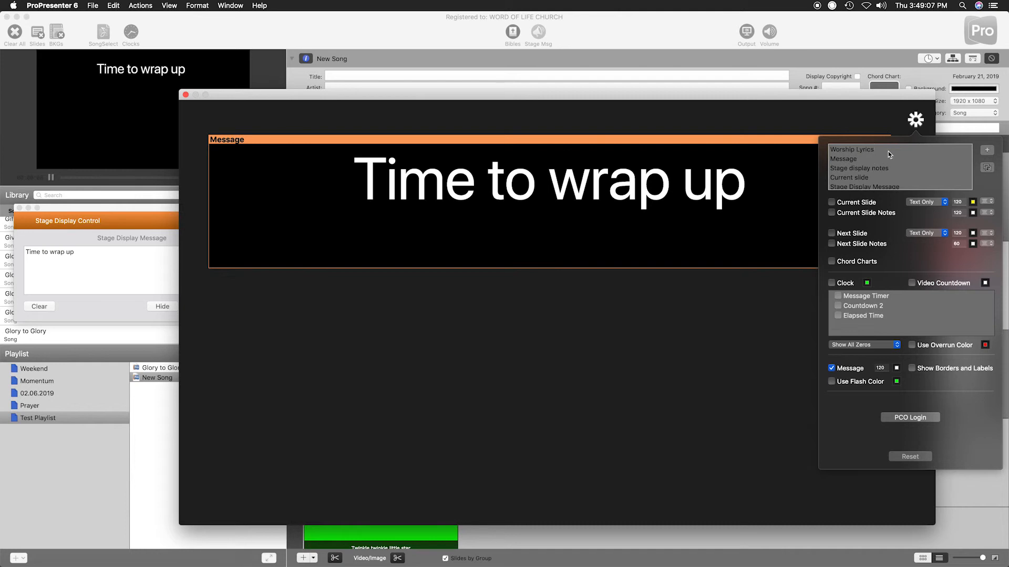
pyautogui.click(888, 152)
pyautogui.click(351, 248)
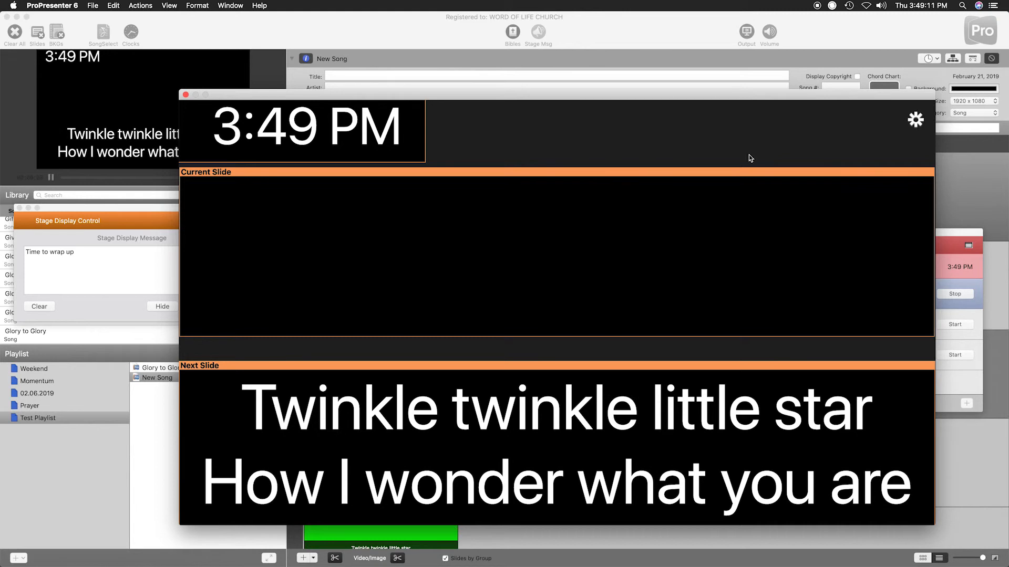
# Preview the saved Message and Stage display notes layouts, and return to the Worship Lyrics layout.
pyautogui.click(915, 120)
pyautogui.click(864, 159)
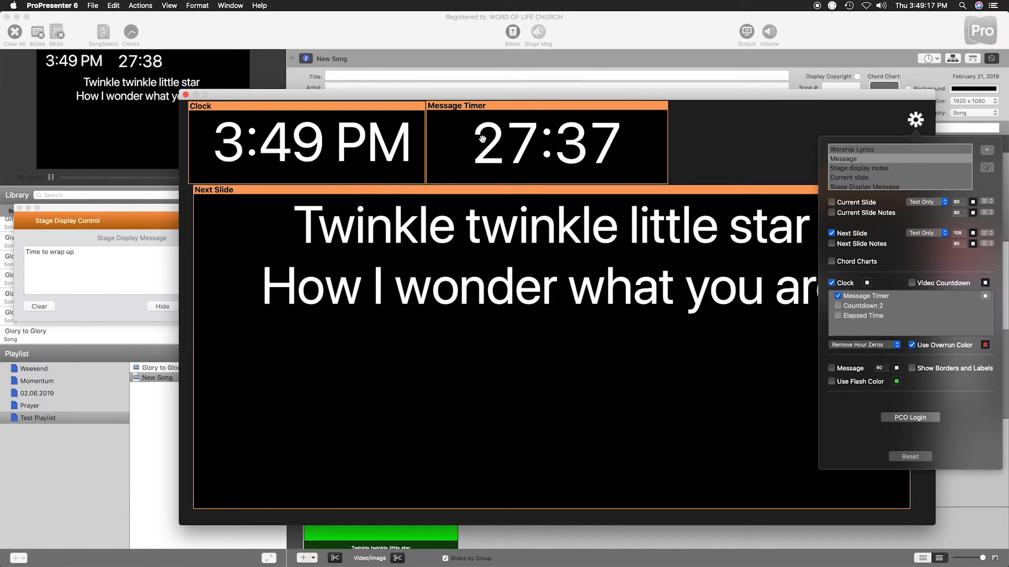
pyautogui.scroll(-3, 856, 169)
pyautogui.scroll(2, 856, 168)
pyautogui.click(857, 168)
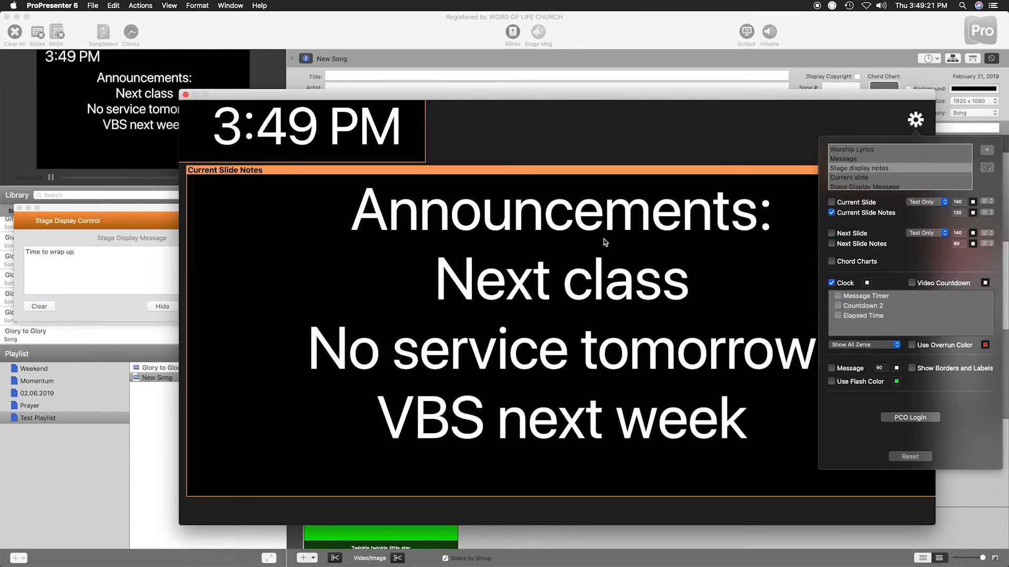
pyautogui.click(905, 182)
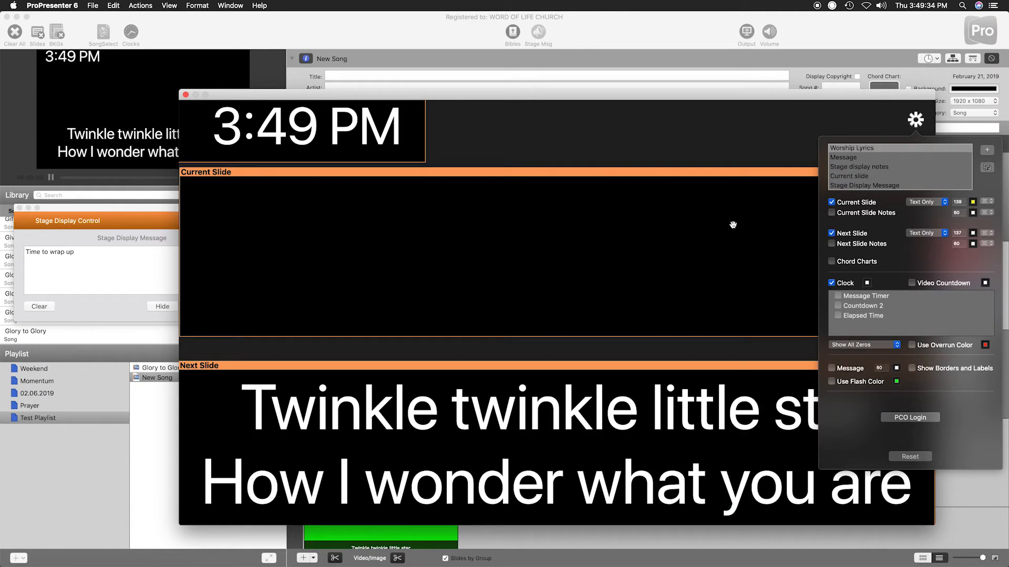
# Reposition the stage display window and add a new stage layout containing the default boxes.
pyautogui.moveTo(747, 95); pyautogui.dragTo(701, 53)
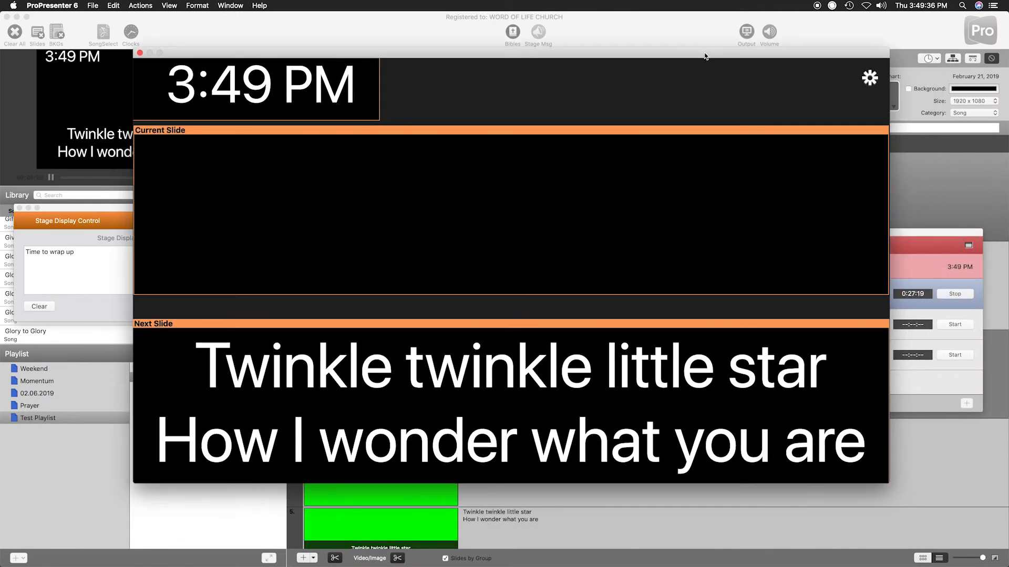
pyautogui.click(870, 77)
pyautogui.scroll(2, 846, 129)
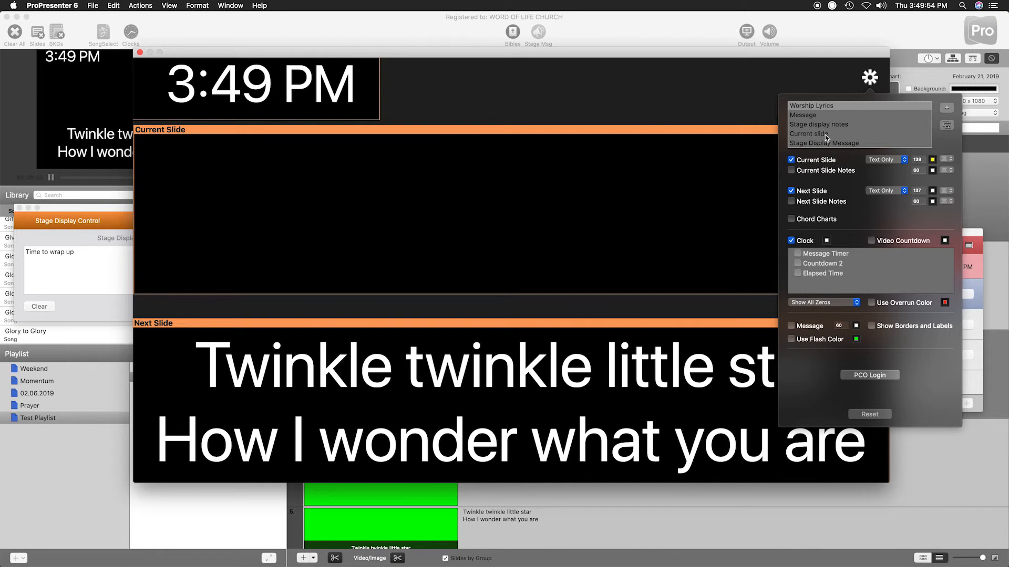
pyautogui.scroll(1, 828, 120)
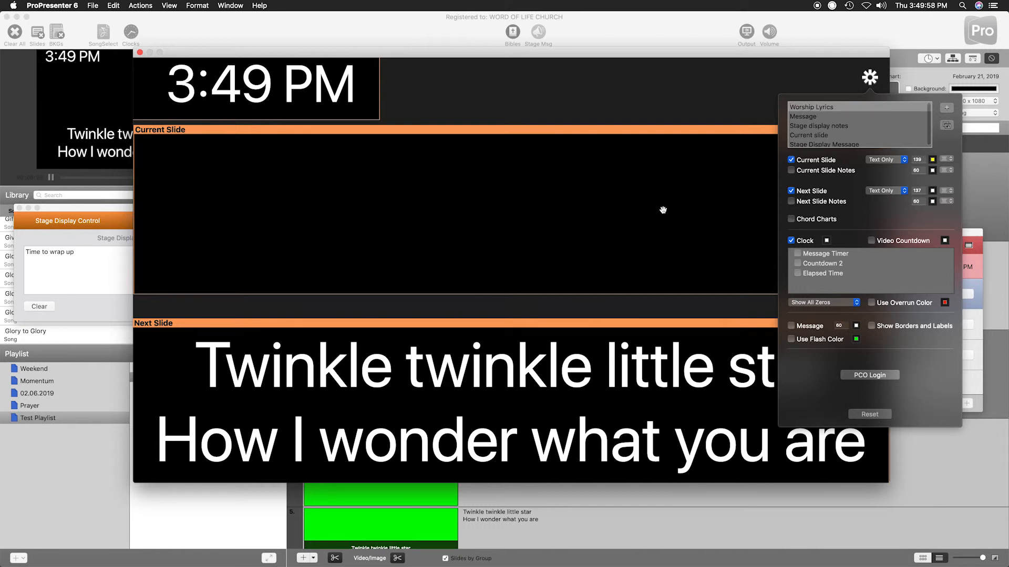
pyautogui.scroll(-1, 807, 139)
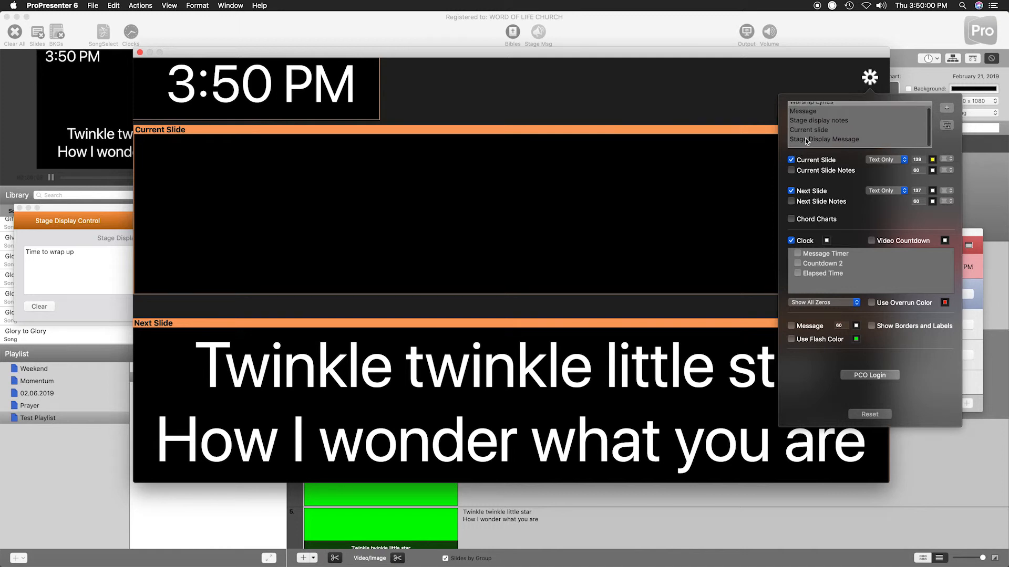
pyautogui.click(951, 109)
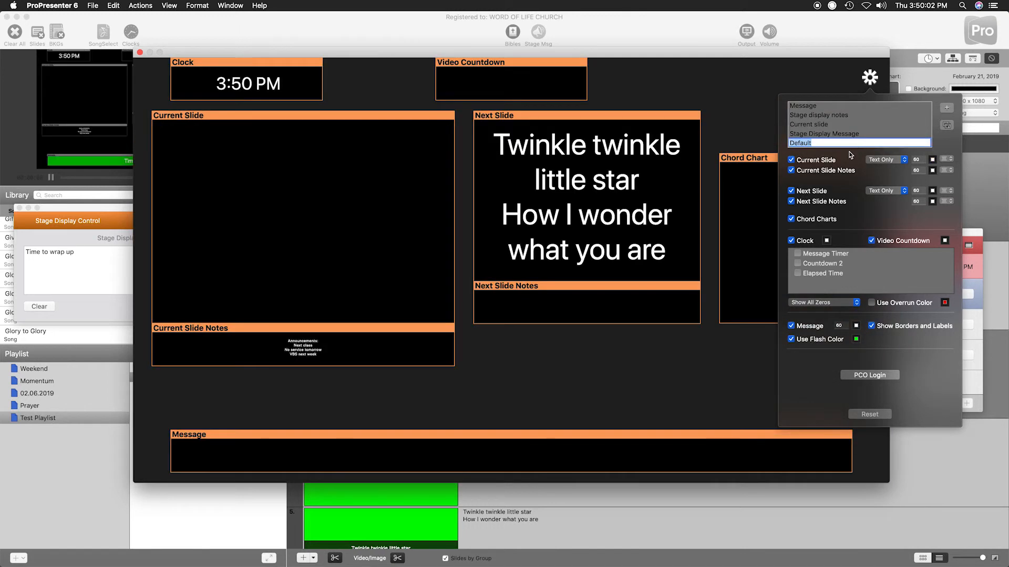
# View the Stage Display Message layout, duplicate the Default layout, and switch the stage display back to Worship Lyrics.
pyautogui.click(871, 134)
pyautogui.click(846, 144)
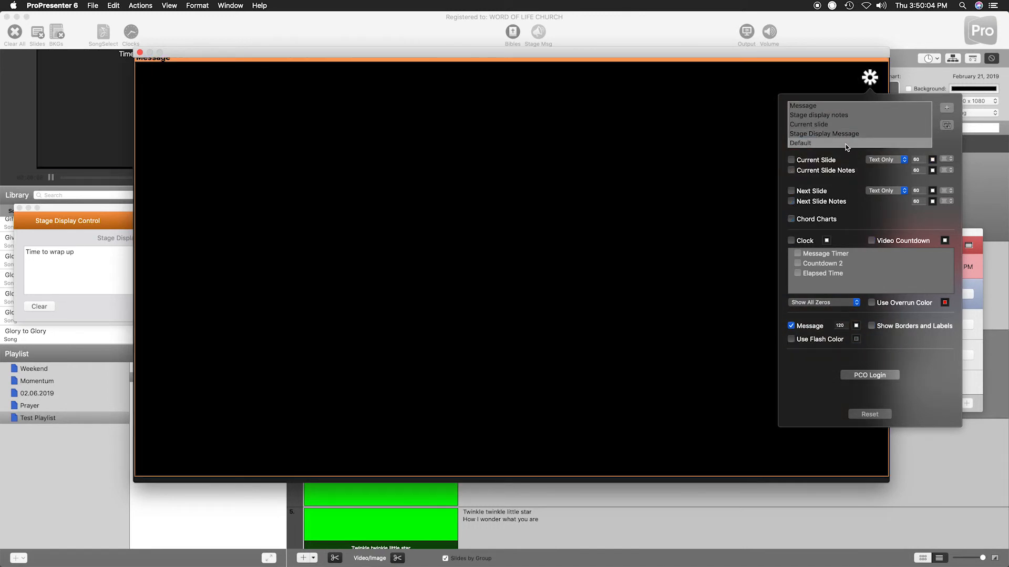
pyautogui.click(947, 126)
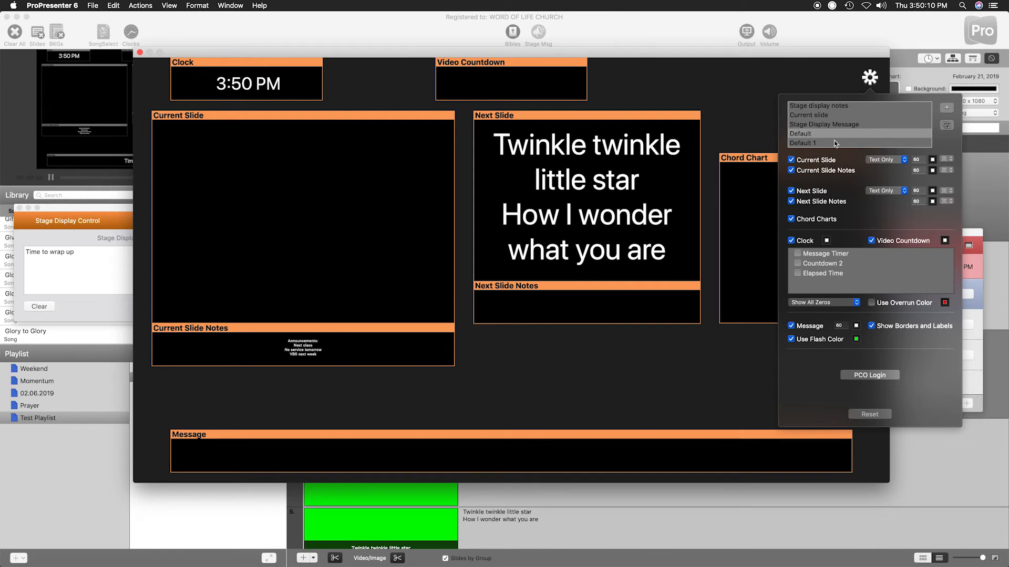
pyautogui.scroll(2, 834, 140)
pyautogui.click(827, 140)
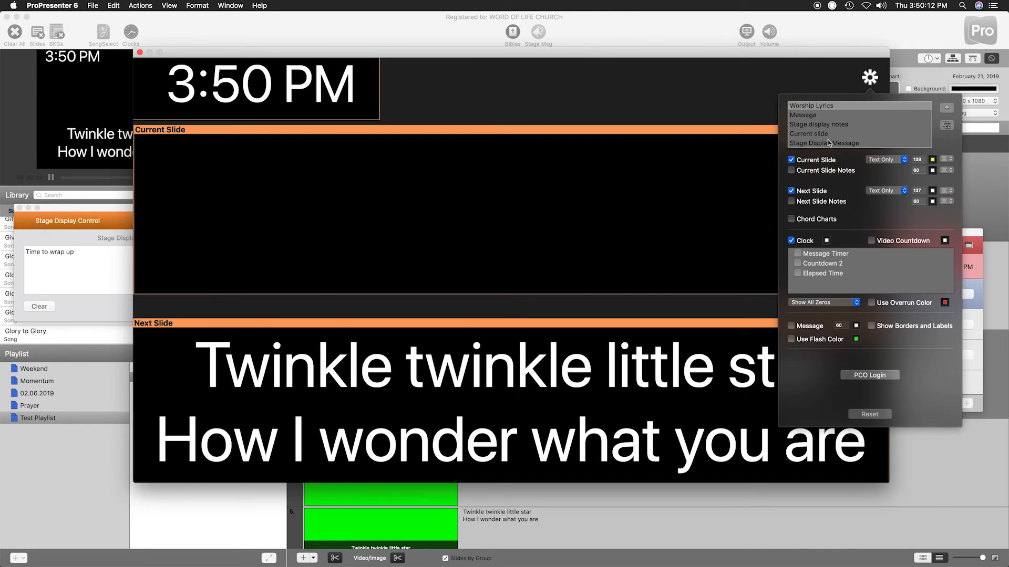
pyautogui.scroll(-5, 827, 140)
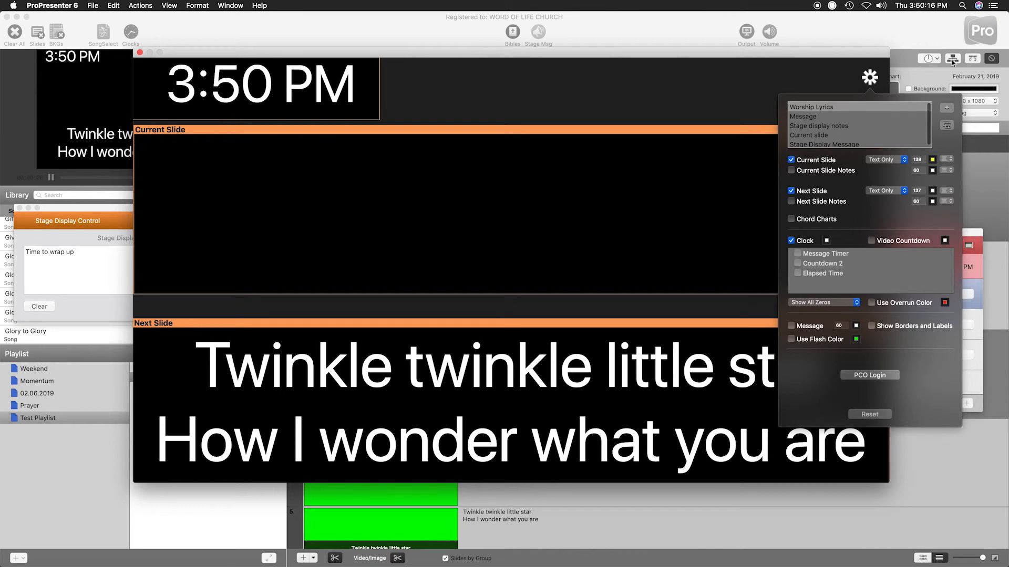
# Close the stage display configuration window, and reopen and close it once more.
pyautogui.click(140, 53)
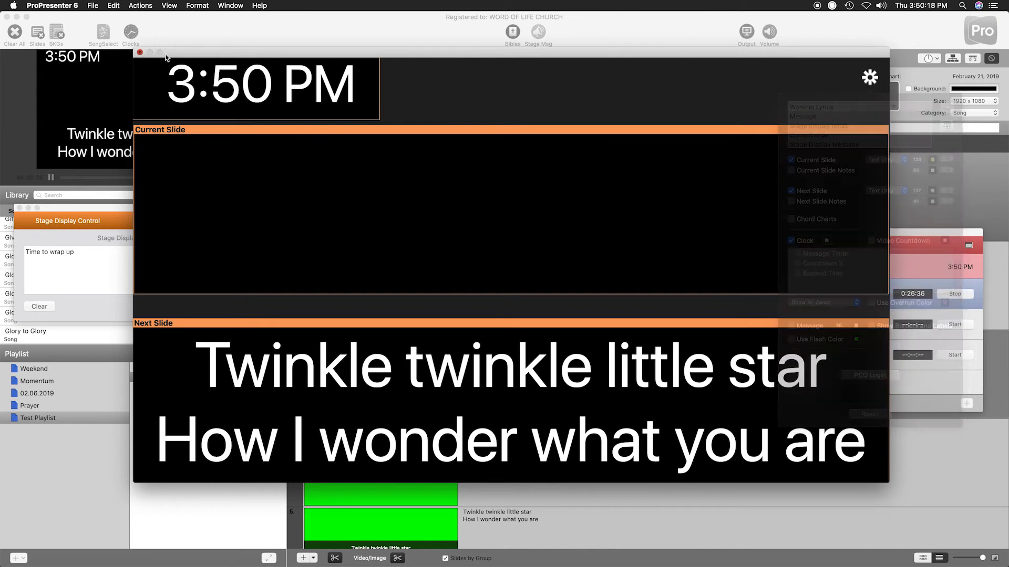
pyautogui.click(305, 59)
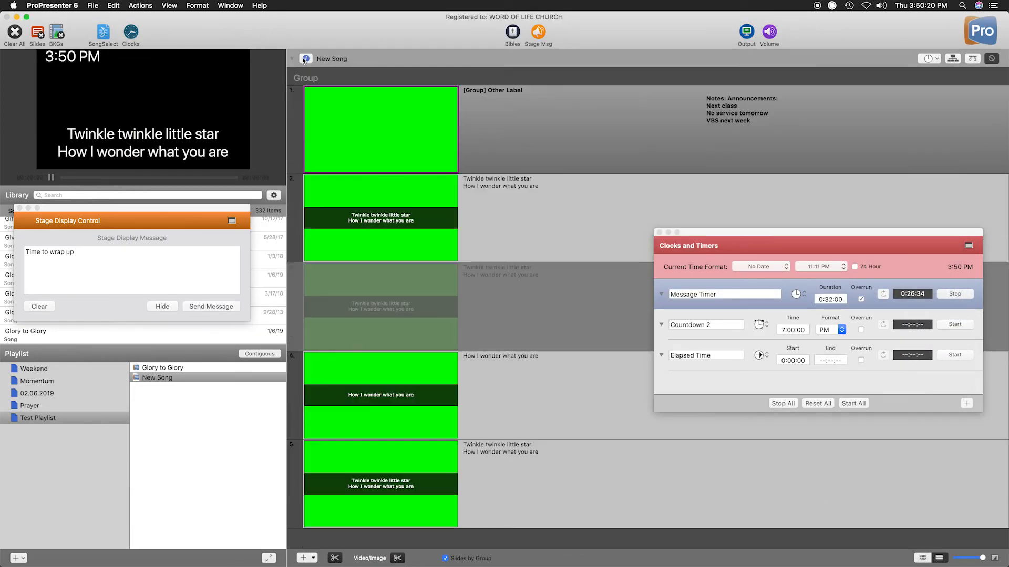
pyautogui.click(238, 6)
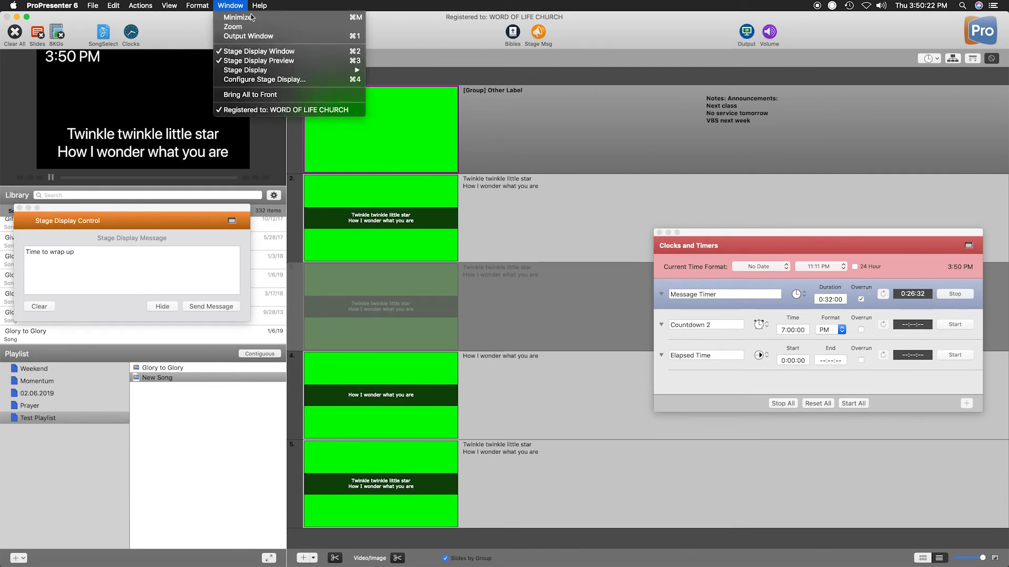
pyautogui.click(314, 80)
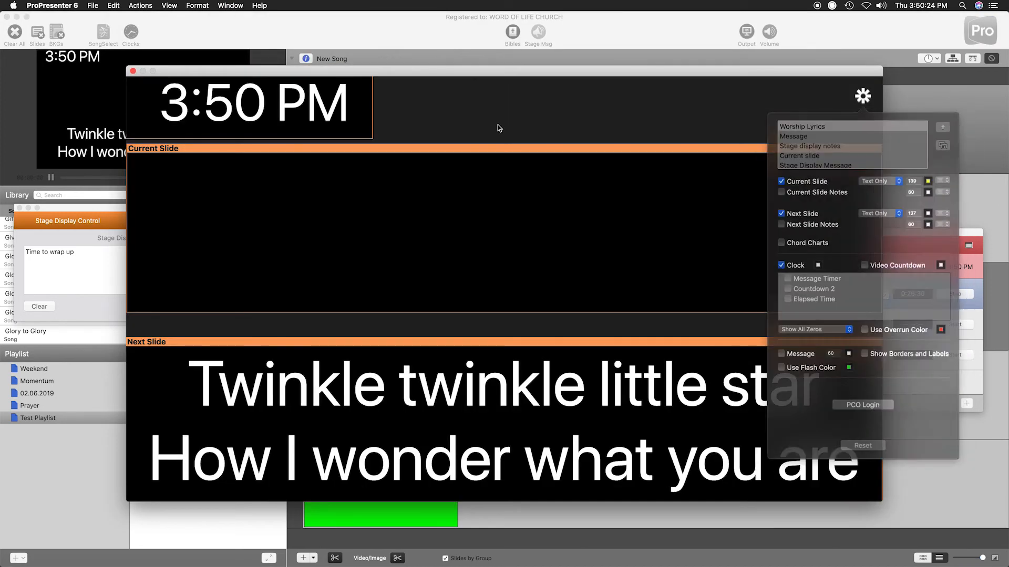
pyautogui.click(133, 72)
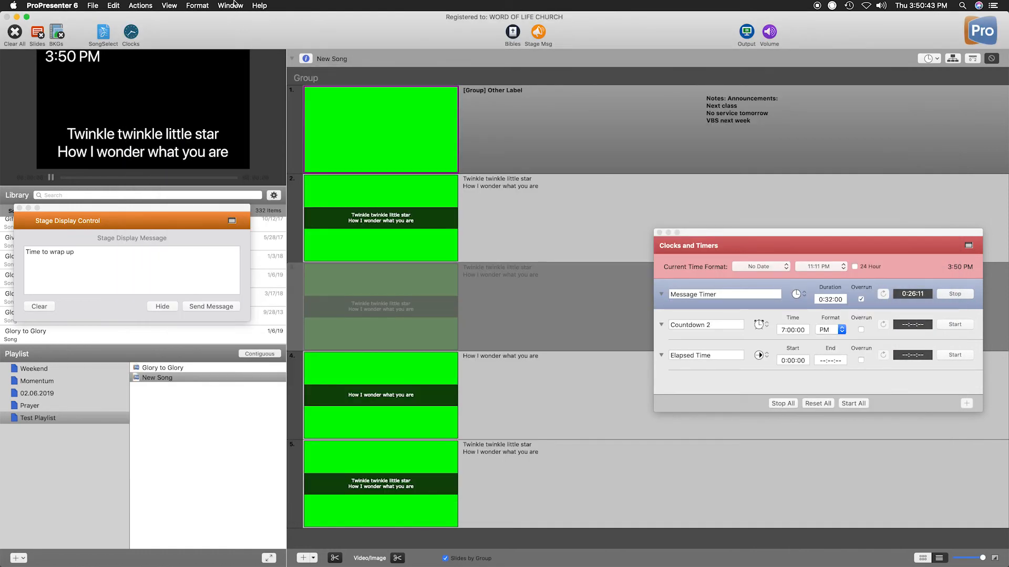
# View the list of saved stage layouts and briefly check the stage display configuration window.
pyautogui.click(235, 5)
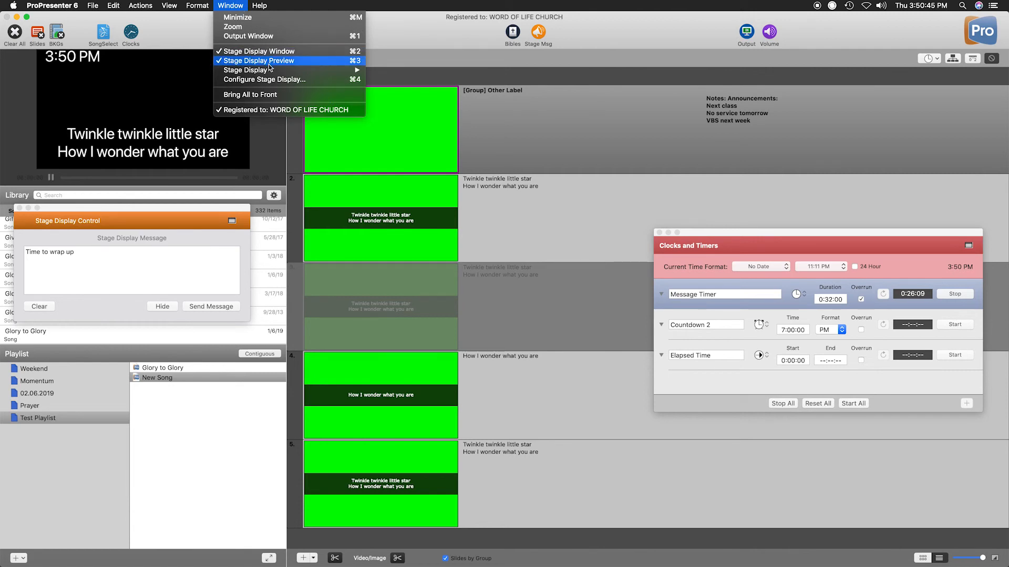
pyautogui.moveTo(272, 71)
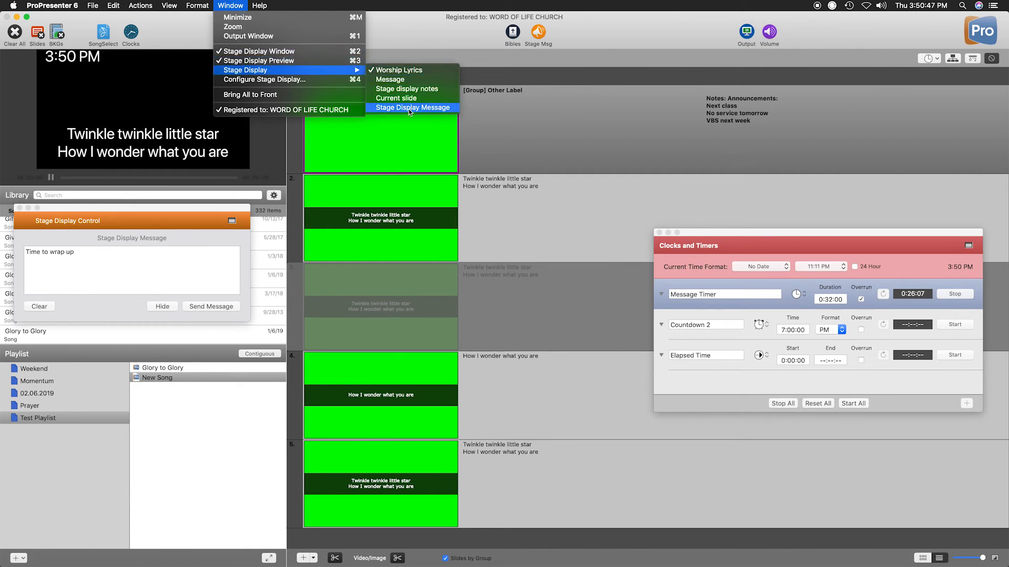
pyautogui.click(358, 80)
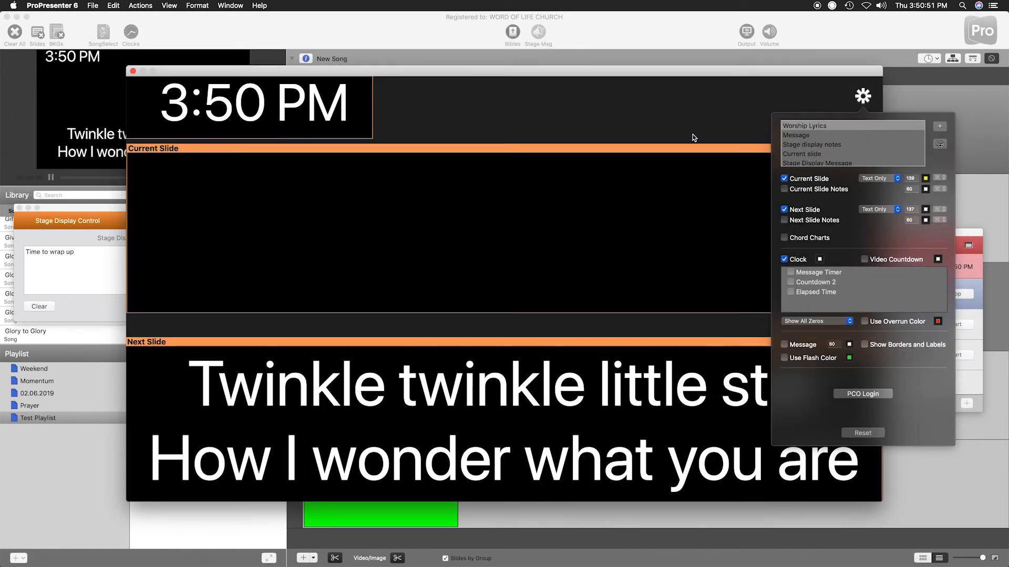
pyautogui.click(133, 71)
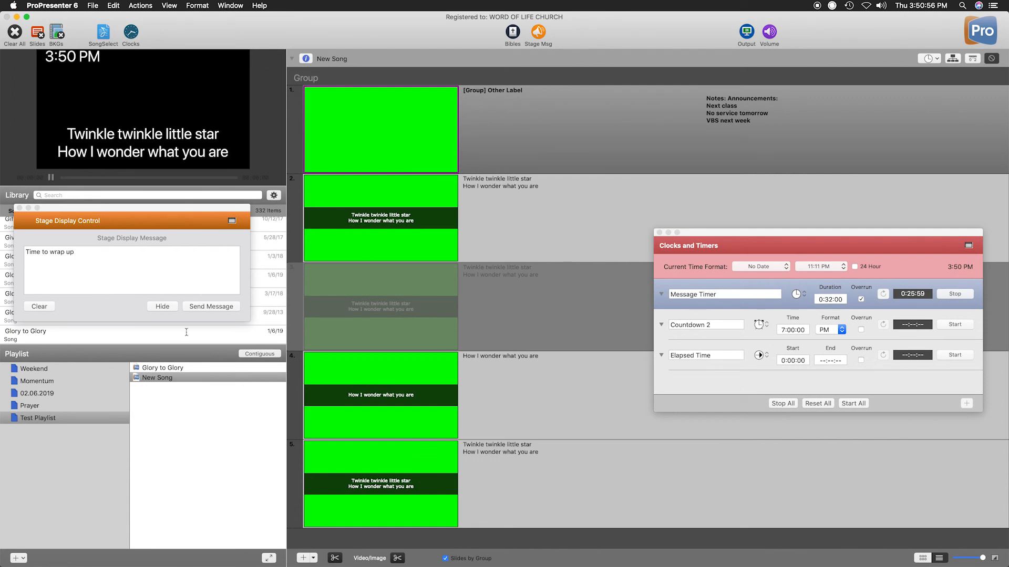
# Show the first Verse 1 slide of Glory to Glory and switch the stage display to the Message layout.
pyautogui.click(177, 367)
pyautogui.click(465, 235)
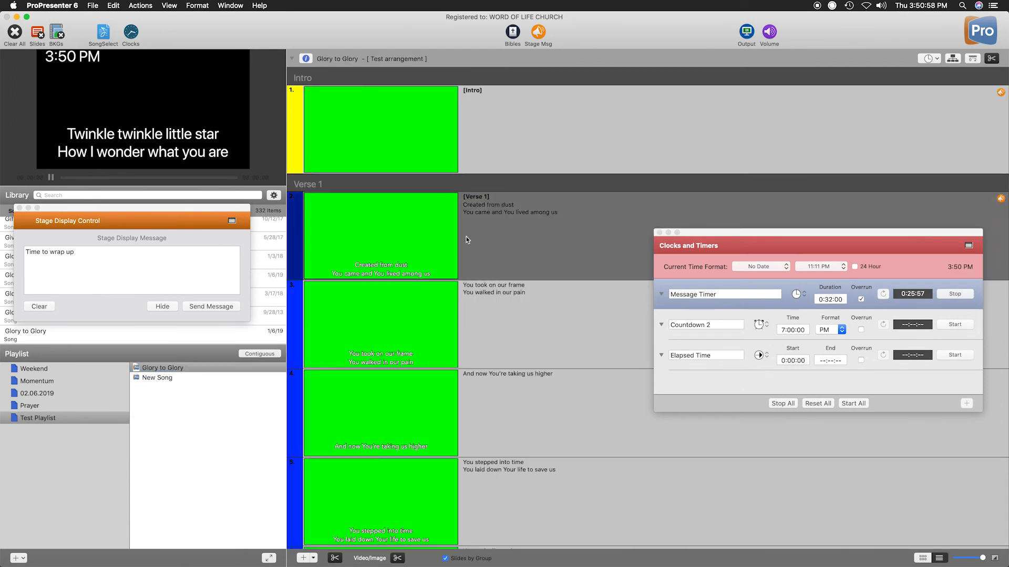
pyautogui.click(243, 4)
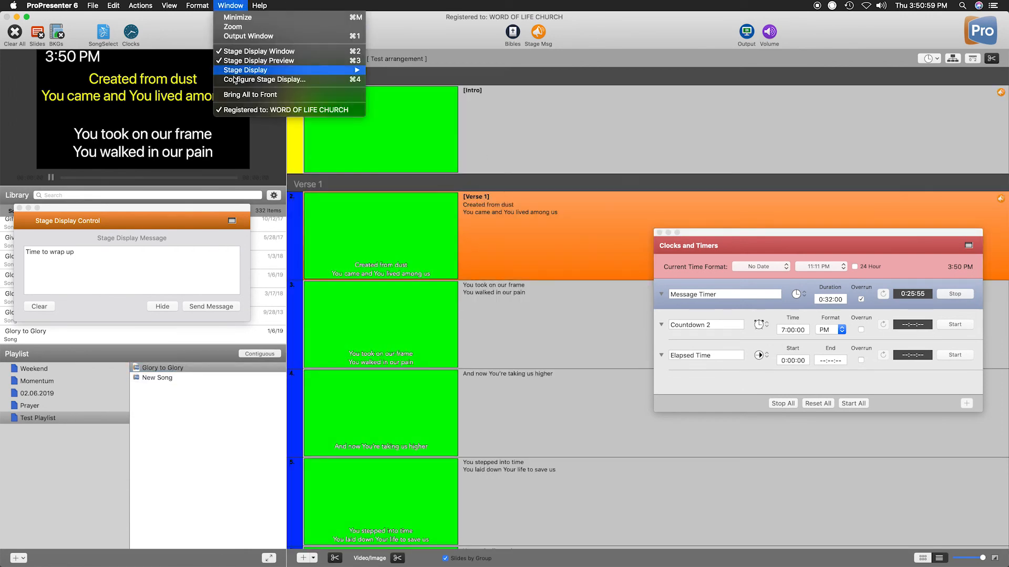
pyautogui.moveTo(263, 70)
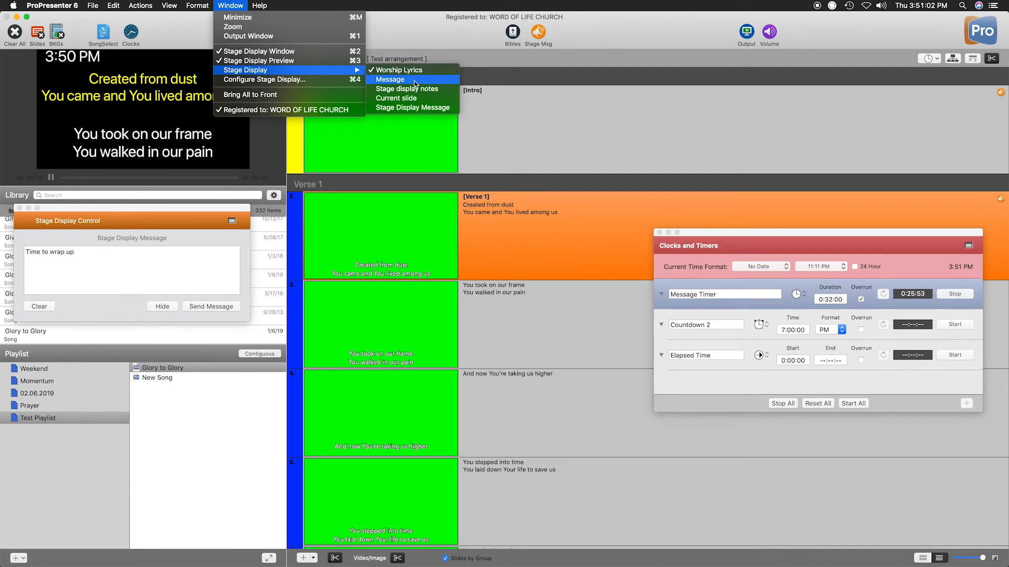
pyautogui.click(390, 79)
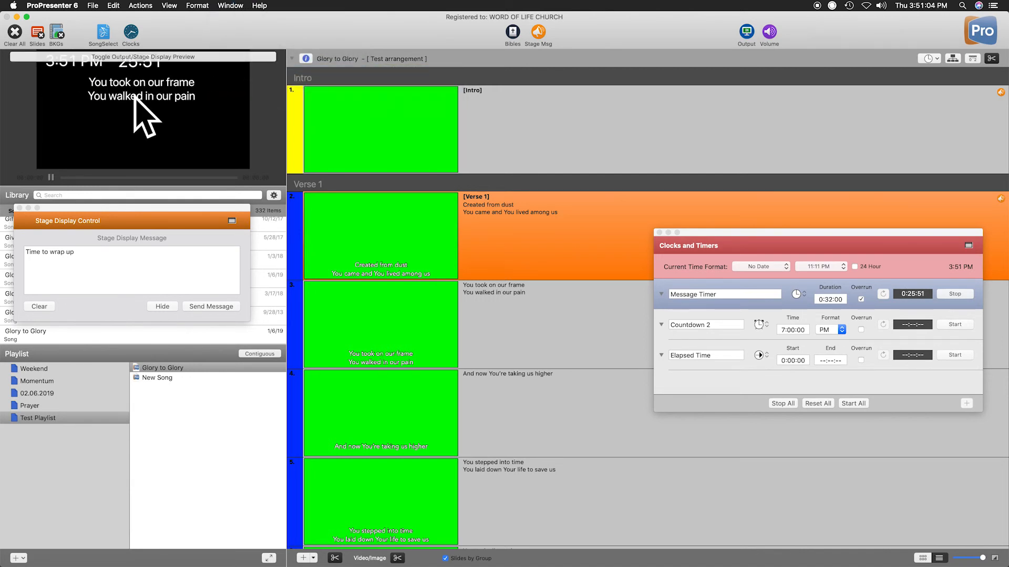
# Switch the stage display back to the Worship Lyrics layout and close the Clocks and Timers window.
pyautogui.click(229, 5)
pyautogui.moveTo(290, 69)
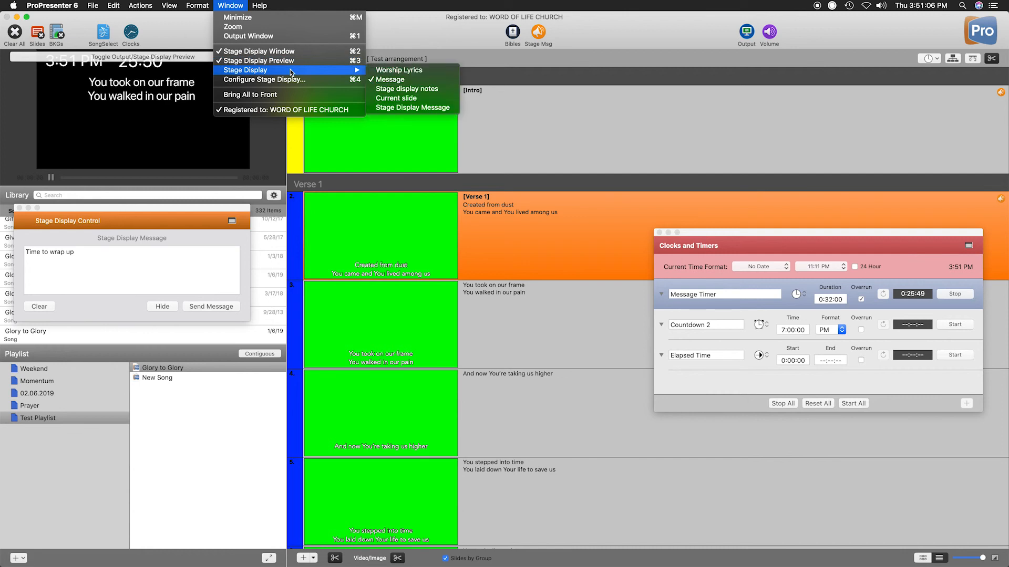
pyautogui.click(416, 72)
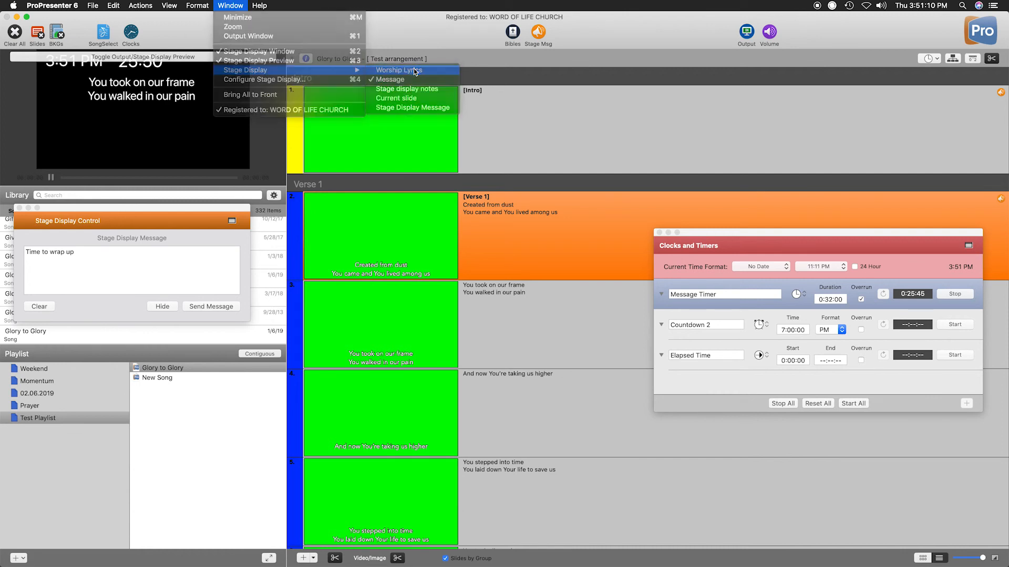
pyautogui.click(660, 232)
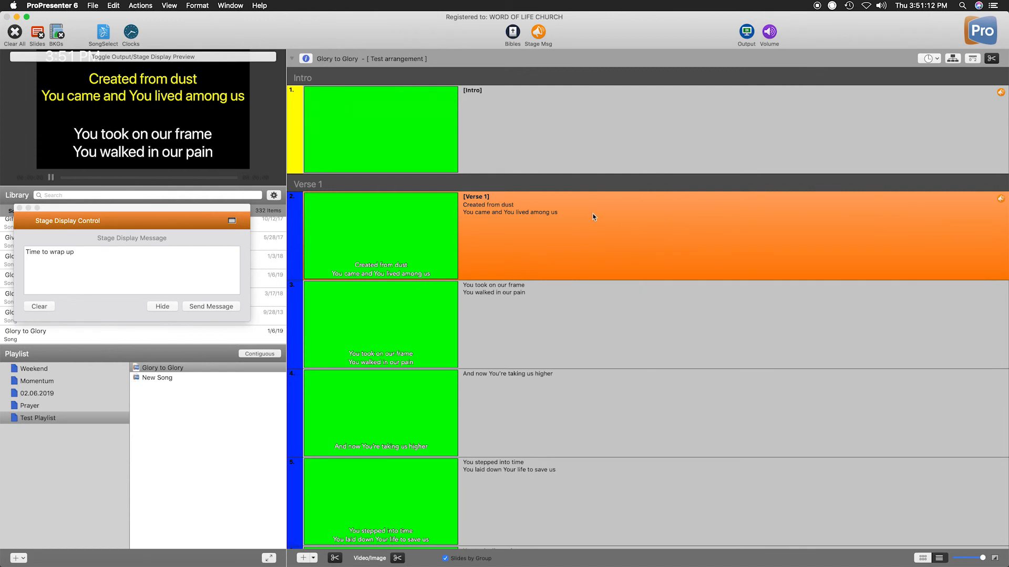
# Add a stage display layout cue for the Current slide layout to the slide "And now You're taking us higher" in Verse 1.
pyautogui.scroll(-3, 588, 252)
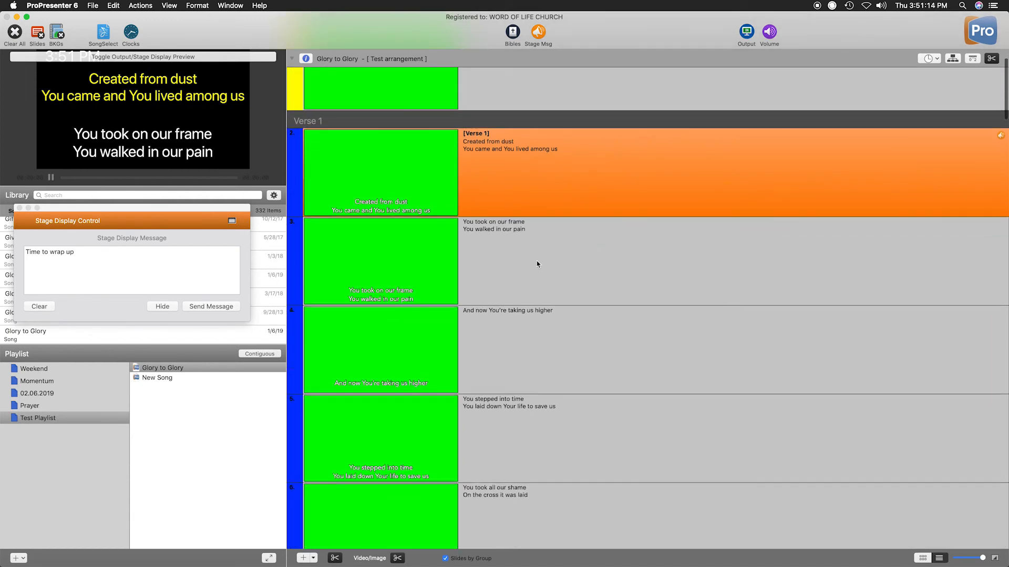
pyautogui.rightClick(533, 328)
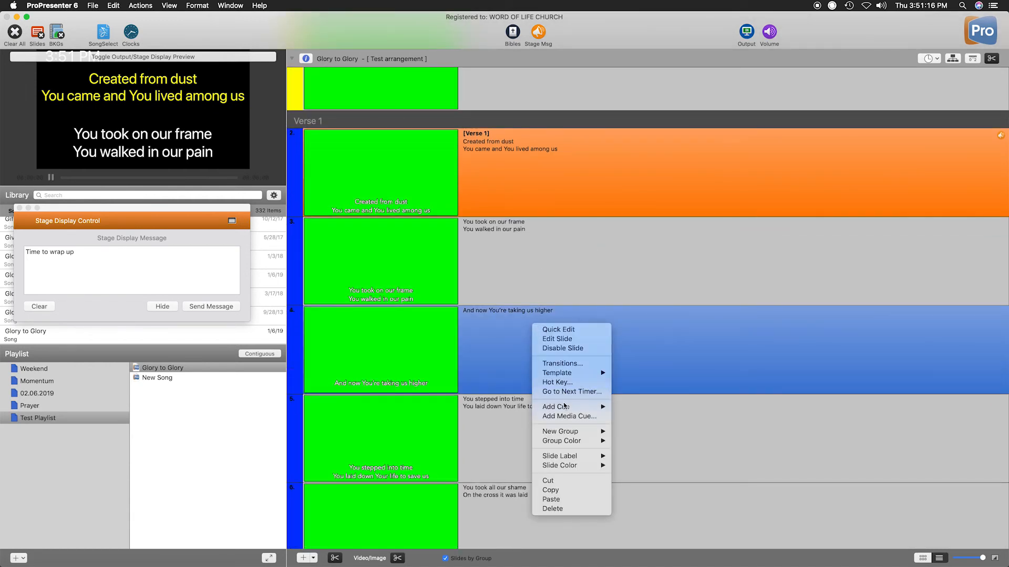
pyautogui.moveTo(567, 407)
pyautogui.moveTo(667, 417)
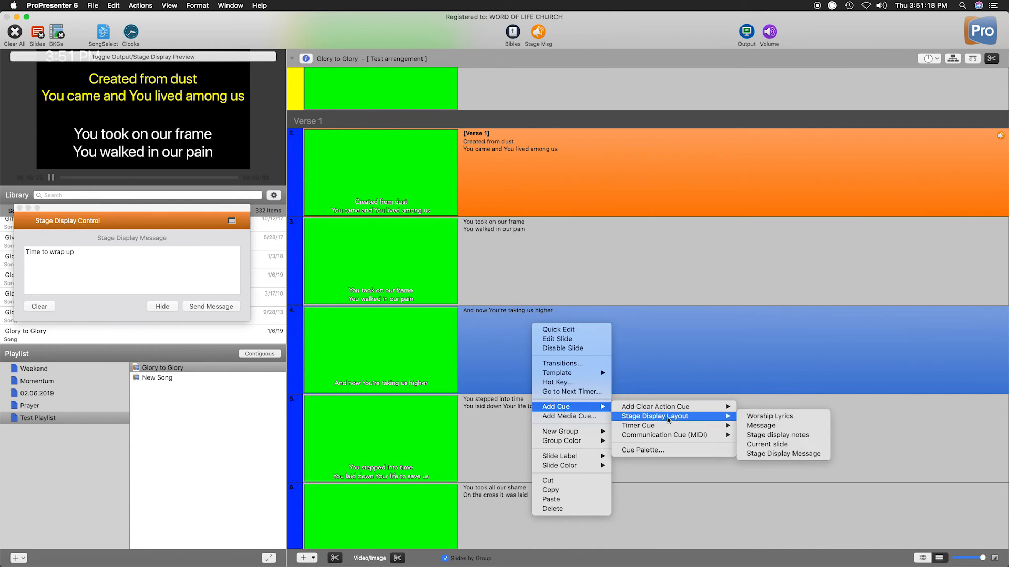
pyautogui.click(793, 446)
# Add a Worship Lyrics stage display layout cue to the Verse 1 slide "You stepped into time".
pyautogui.rightClick(632, 414)
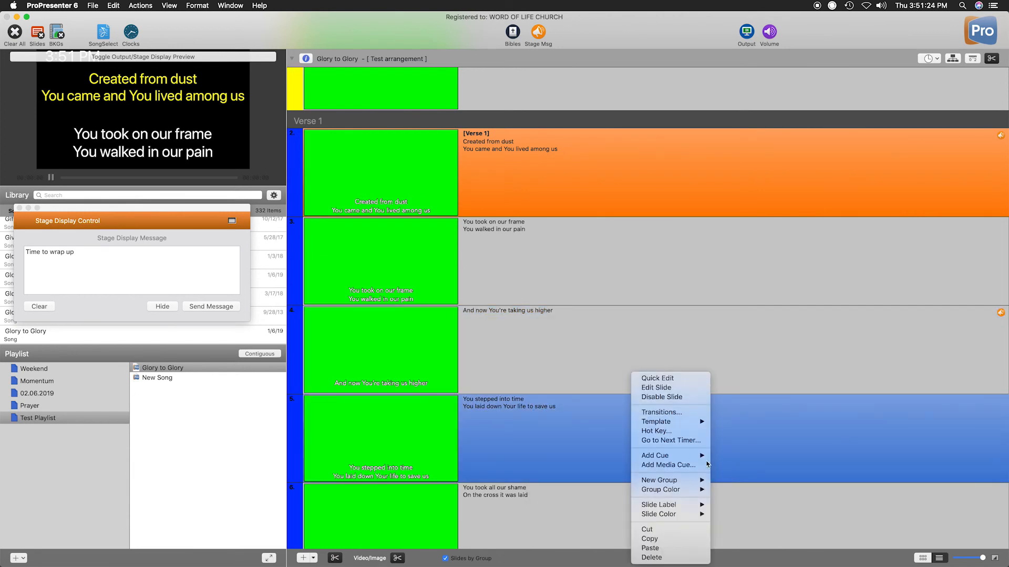
pyautogui.moveTo(677, 455)
pyautogui.moveTo(819, 464)
pyautogui.click(869, 465)
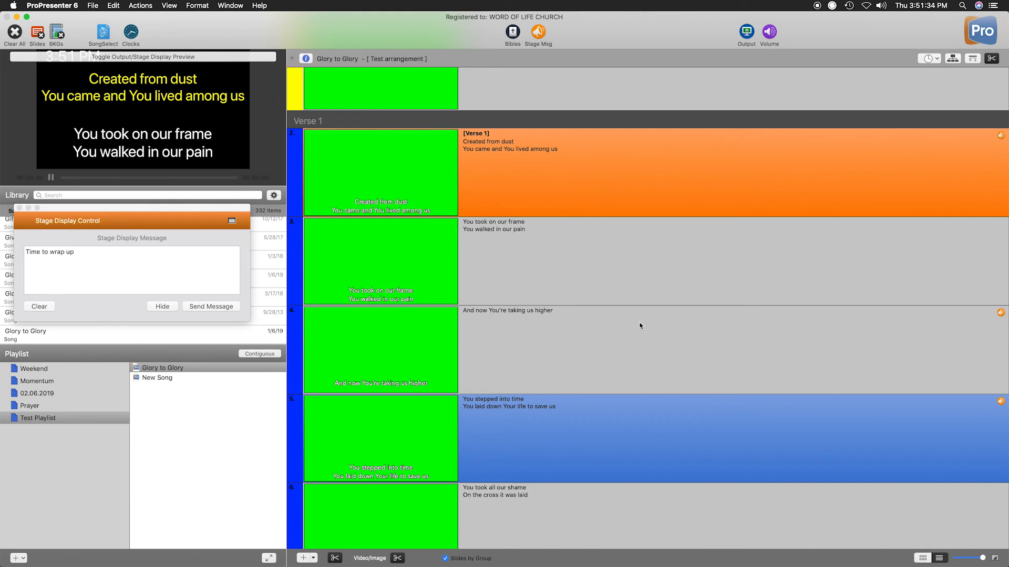
# Trigger the slide "And now You're taking us higher" and check which stage layout is active in the saved layouts list.
pyautogui.click(572, 340)
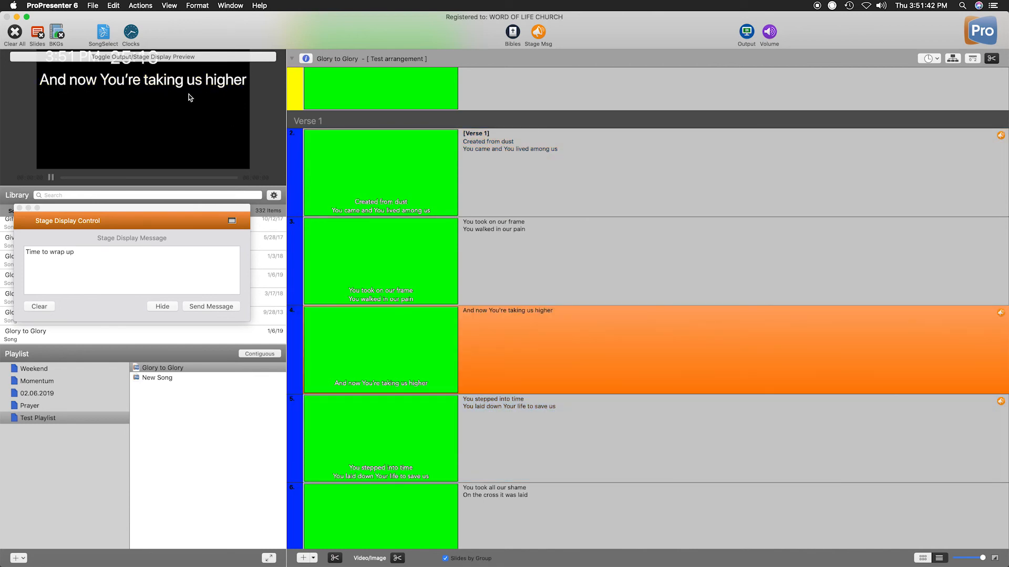
pyautogui.click(232, 6)
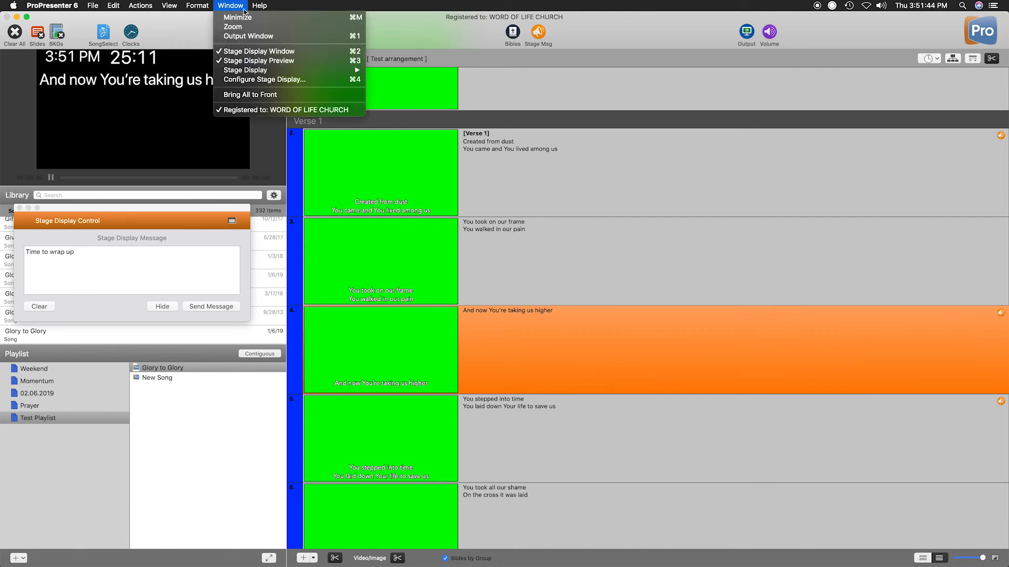
pyautogui.moveTo(258, 70)
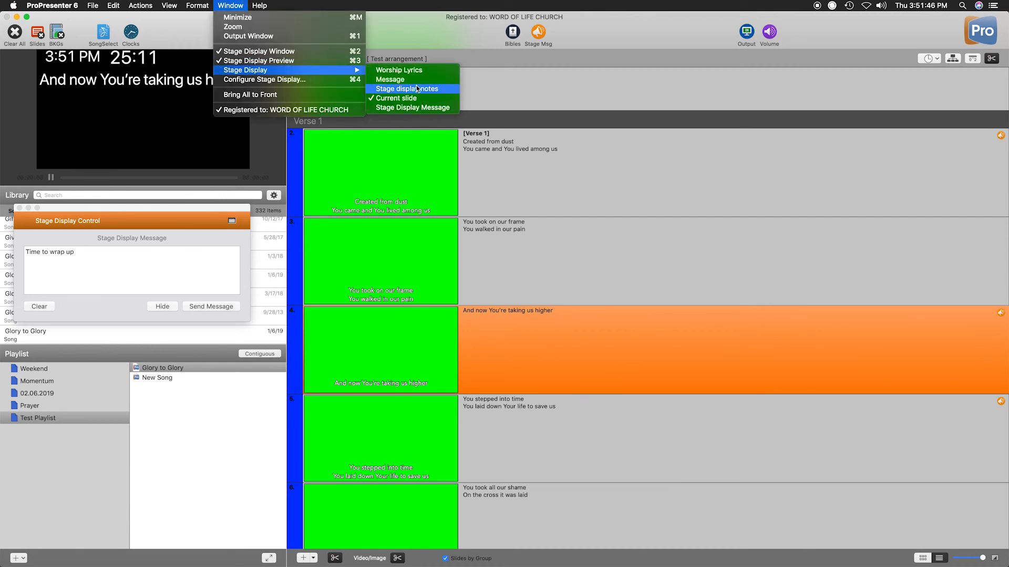
pyautogui.click(442, 42)
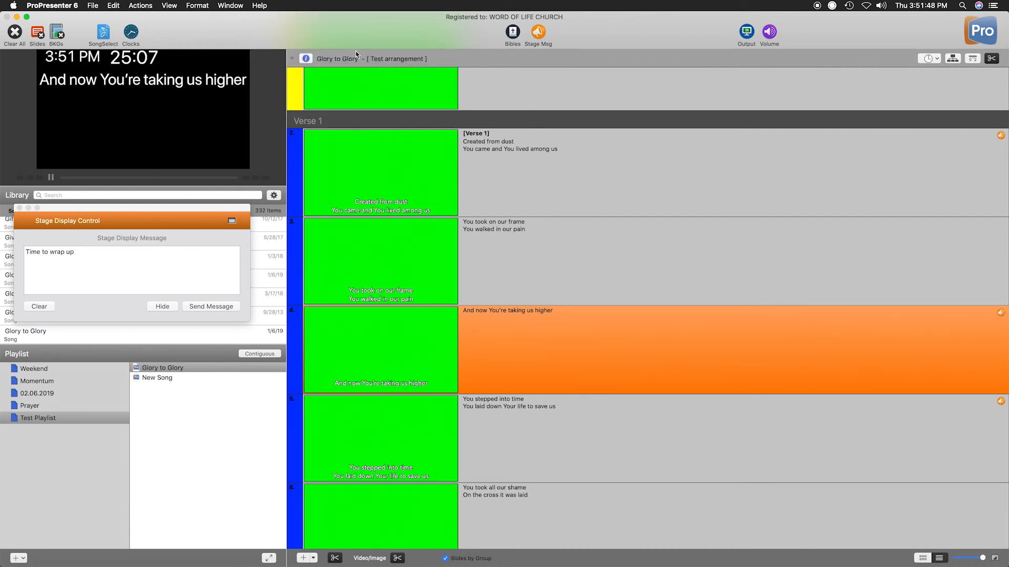
pyautogui.scroll(3, 583, 262)
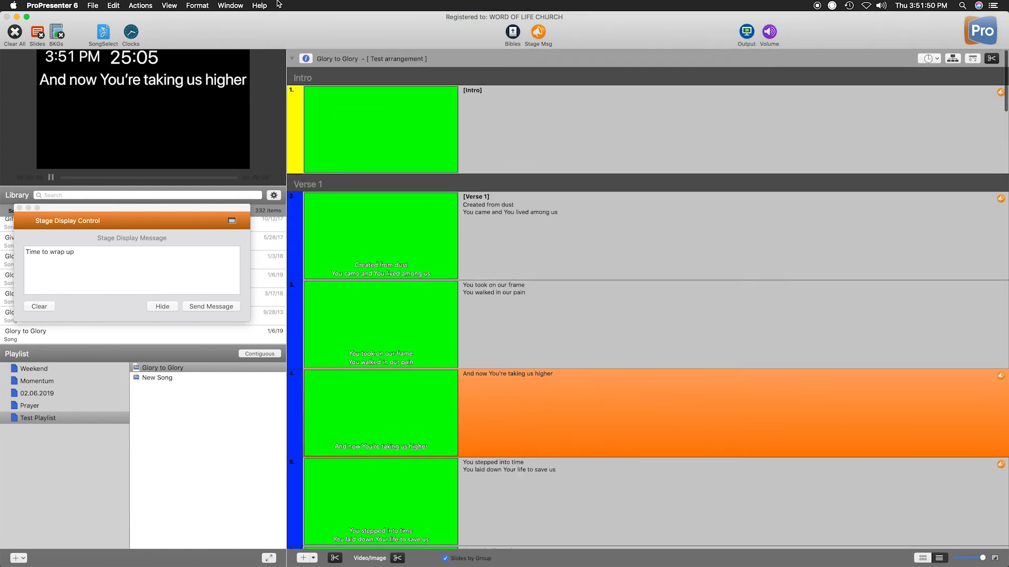
pyautogui.click(230, 5)
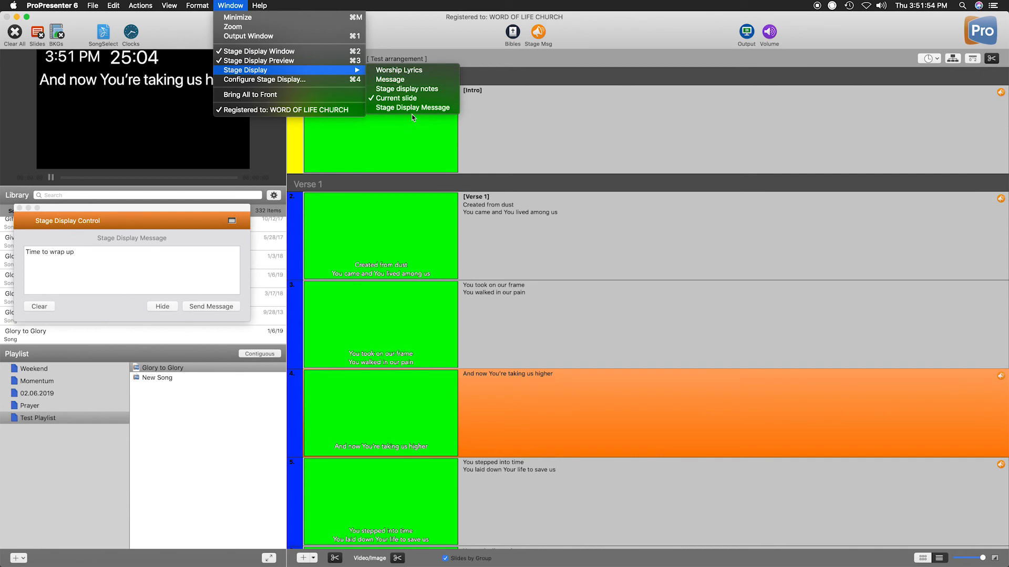
pyautogui.click(430, 28)
# Review the stage display layout cue choices for the Verse 1 slide "And now You're taking us higher" without adding one.
pyautogui.scroll(-5, 626, 305)
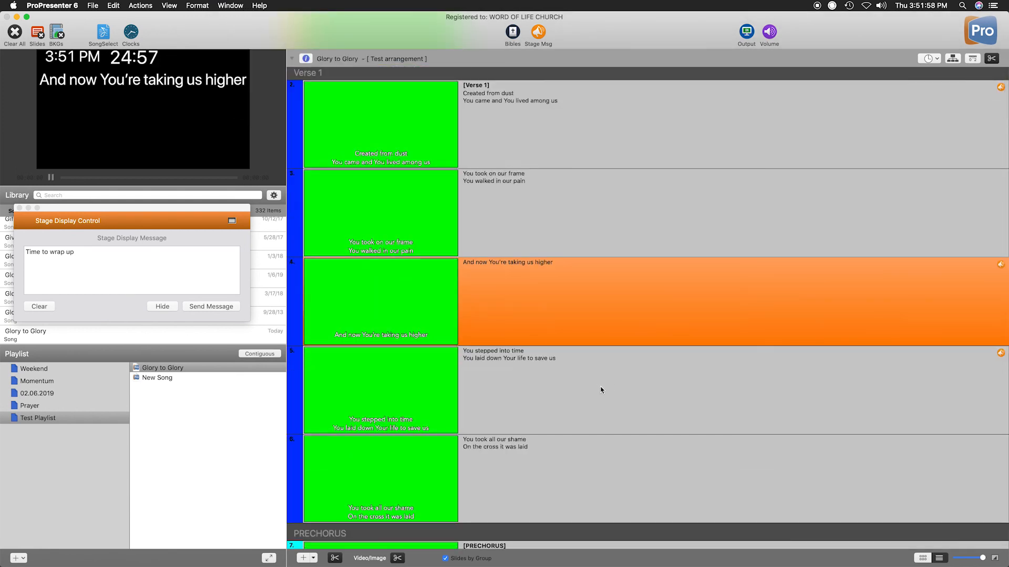
pyautogui.rightClick(578, 312)
pyautogui.moveTo(639, 397)
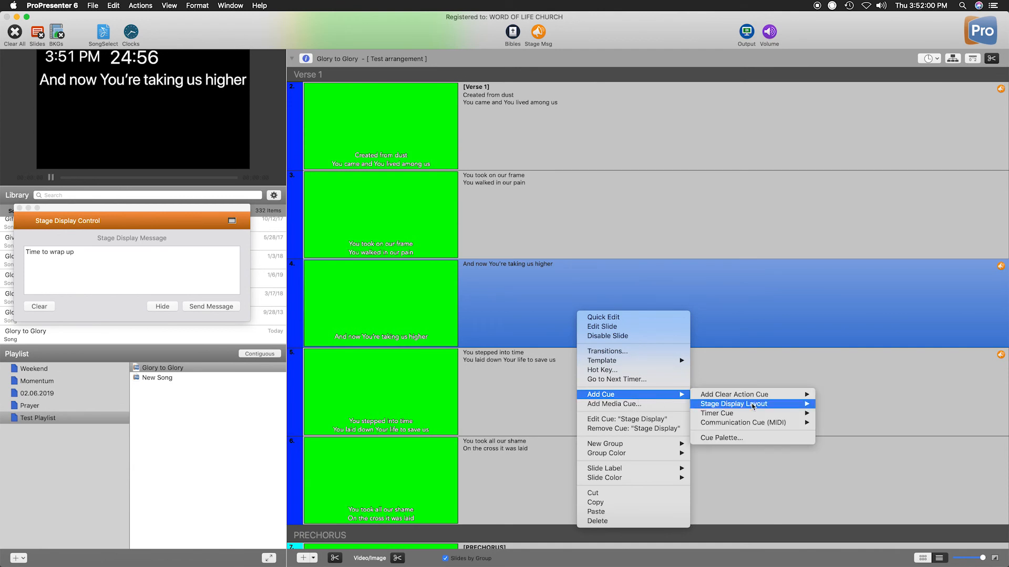
pyautogui.moveTo(752, 405)
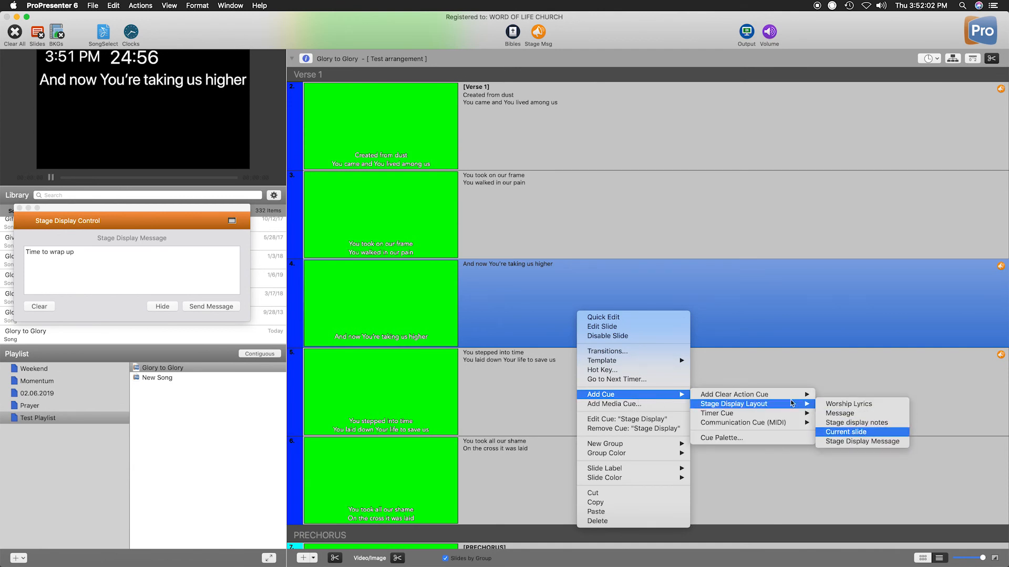
pyautogui.click(650, 288)
# Look over the song's slides, and trigger the Intro slide followed by the first Verse 1 slide.
pyautogui.scroll(-1, 651, 291)
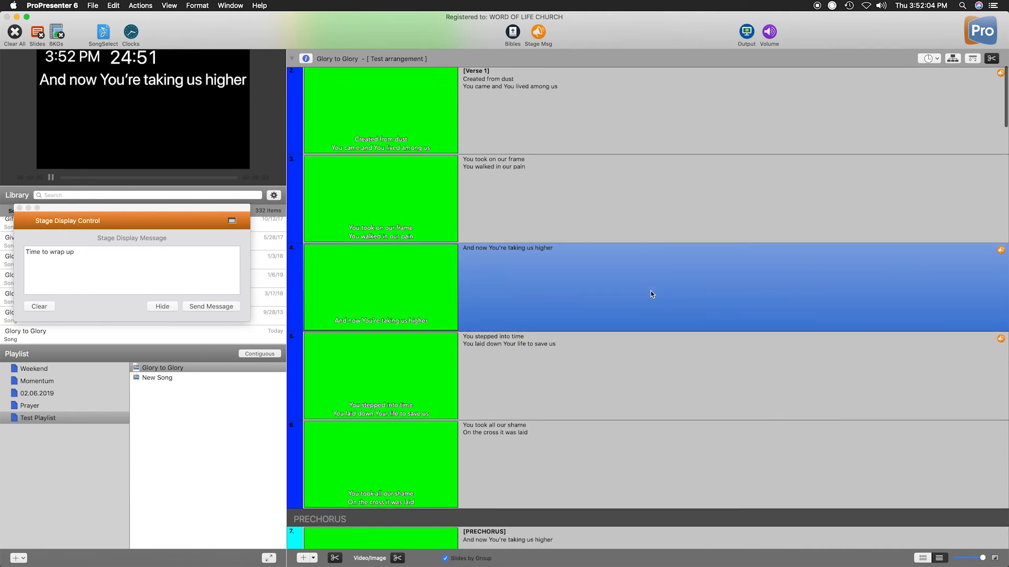
pyautogui.scroll(-10, 616, 336)
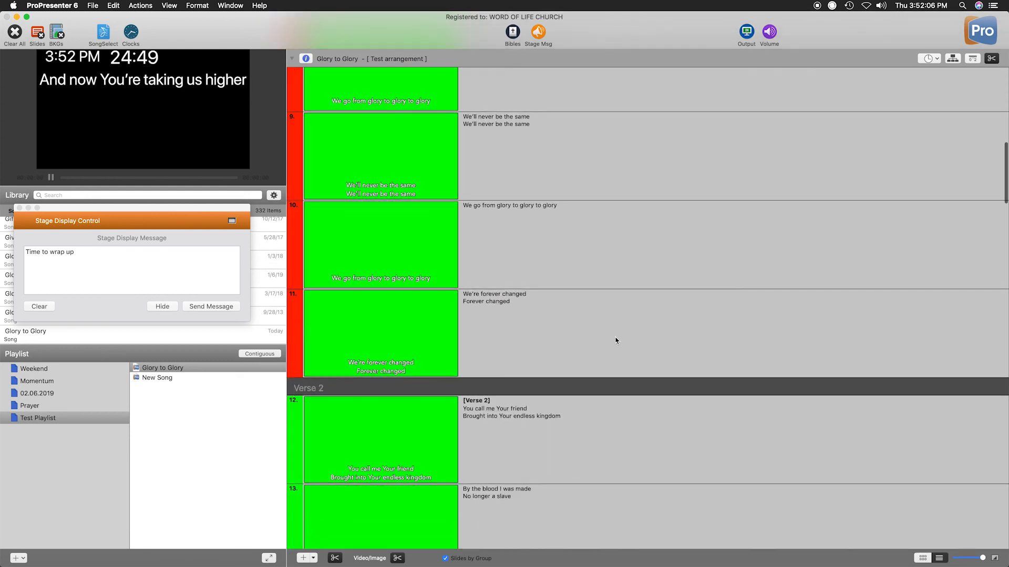
pyautogui.scroll(6, 616, 337)
pyautogui.scroll(5, 617, 338)
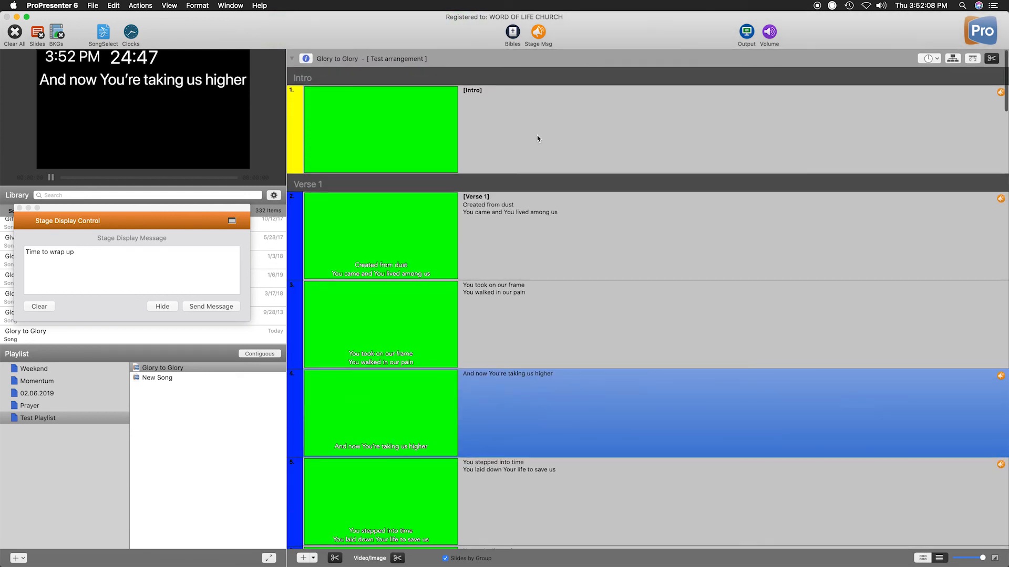
pyautogui.click(538, 136)
pyautogui.click(542, 231)
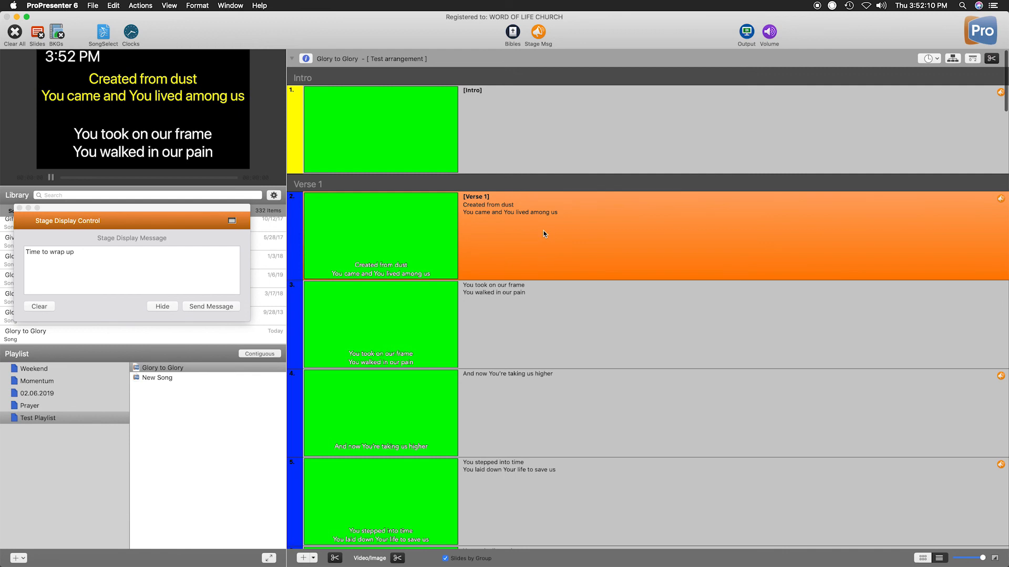
# Review the stage display layout cue choices for the Verse 1 slide "Created from dust" without adding one.
pyautogui.rightClick(508, 256)
pyautogui.moveTo(569, 338)
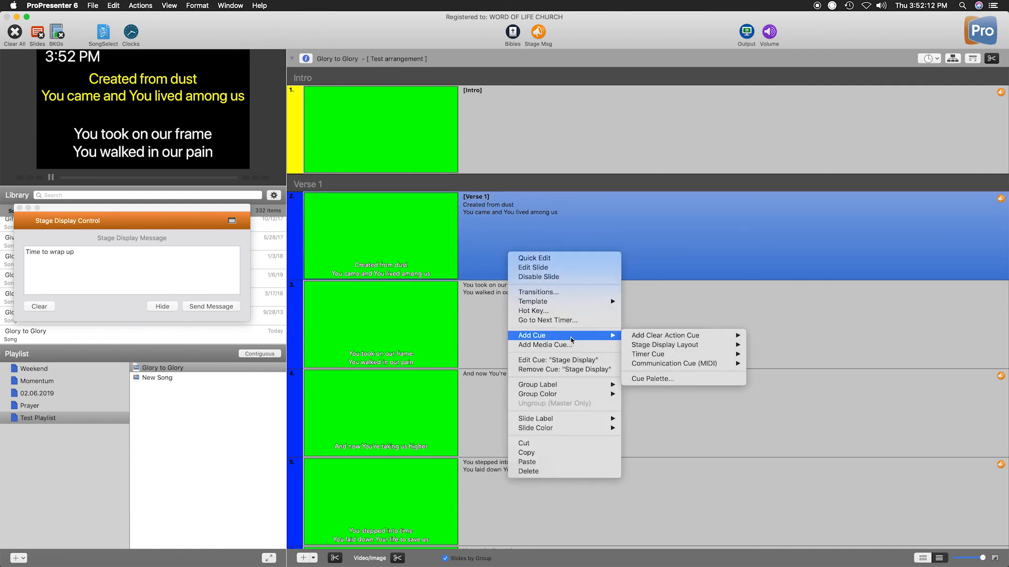
pyautogui.moveTo(666, 345)
pyautogui.click(778, 345)
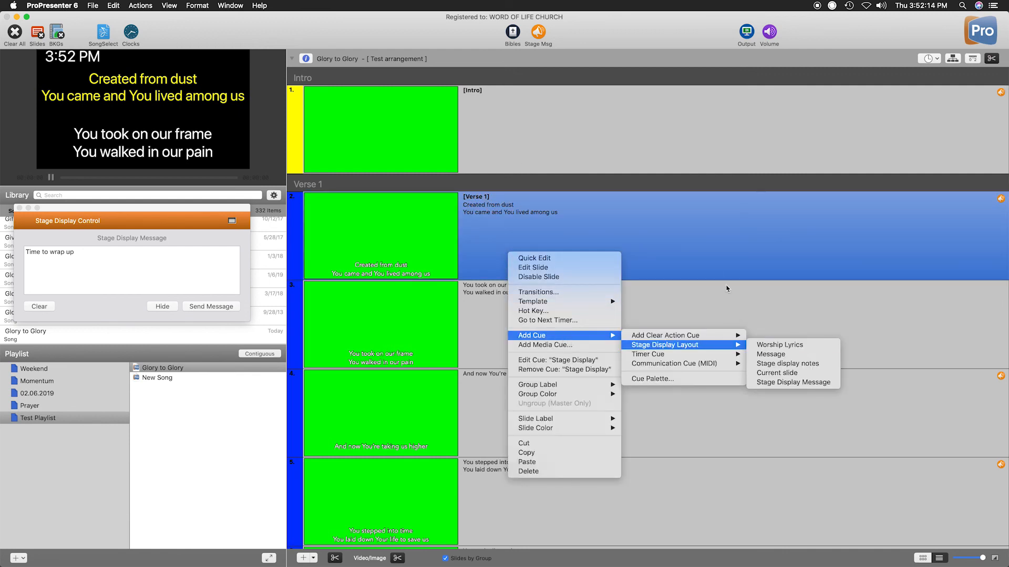
# Trigger the Intro slide and manually switch the stage display to the Current slide layout.
pyautogui.click(543, 159)
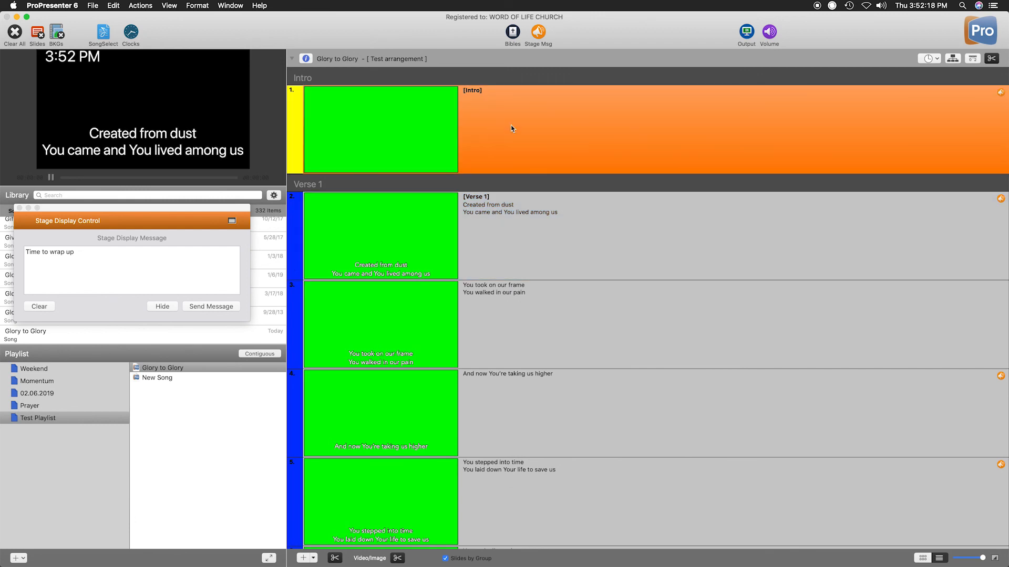
pyautogui.click(230, 6)
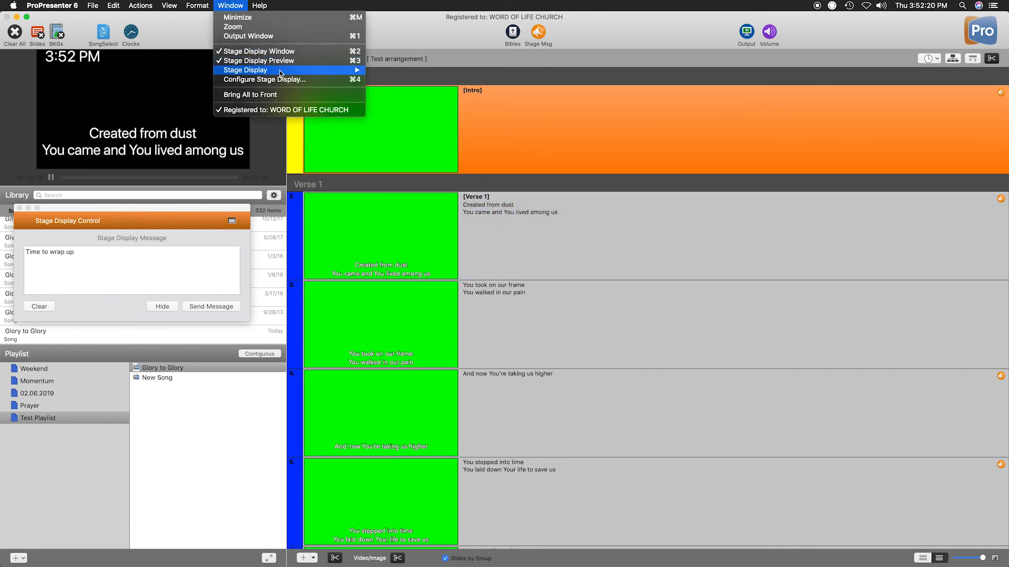
pyautogui.moveTo(302, 70)
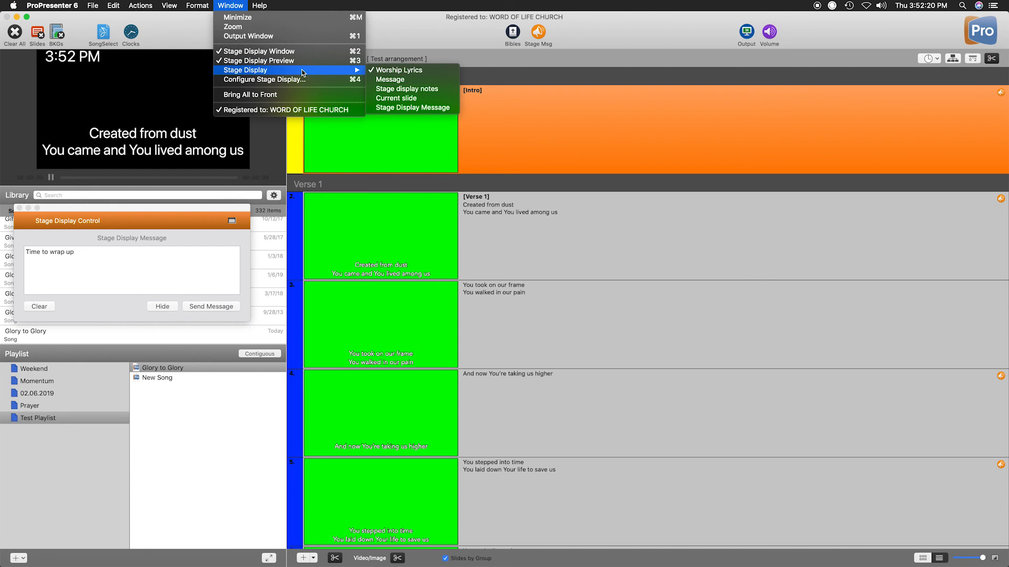
pyautogui.click(402, 98)
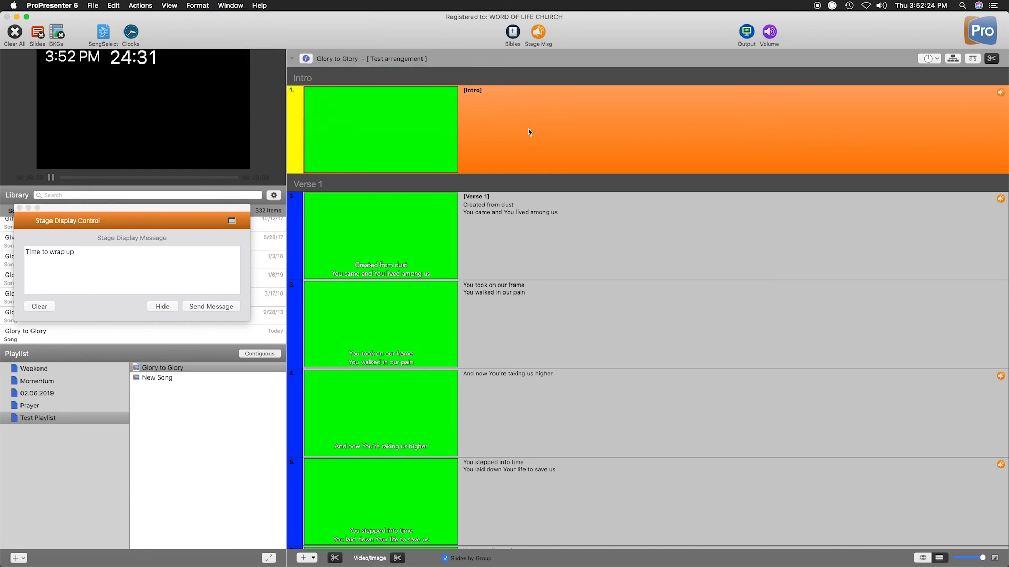
# Check the active stage layout in the saved layouts list, and trigger the Intro slide again so its cue sets the layout.
pyautogui.click(230, 5)
pyautogui.moveTo(272, 74)
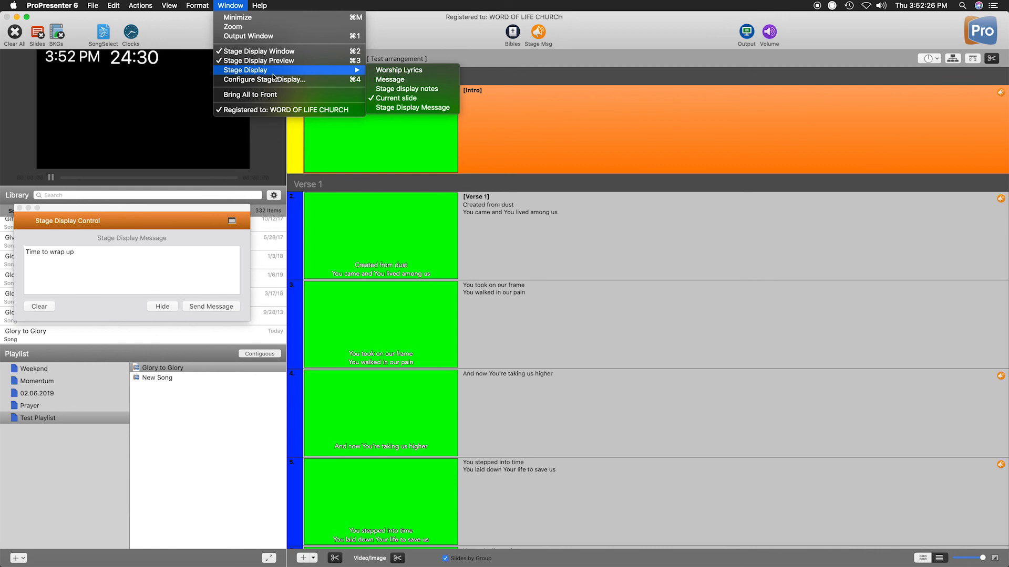
pyautogui.moveTo(415, 46); pyautogui.dragTo(418, 47)
pyautogui.click(469, 129)
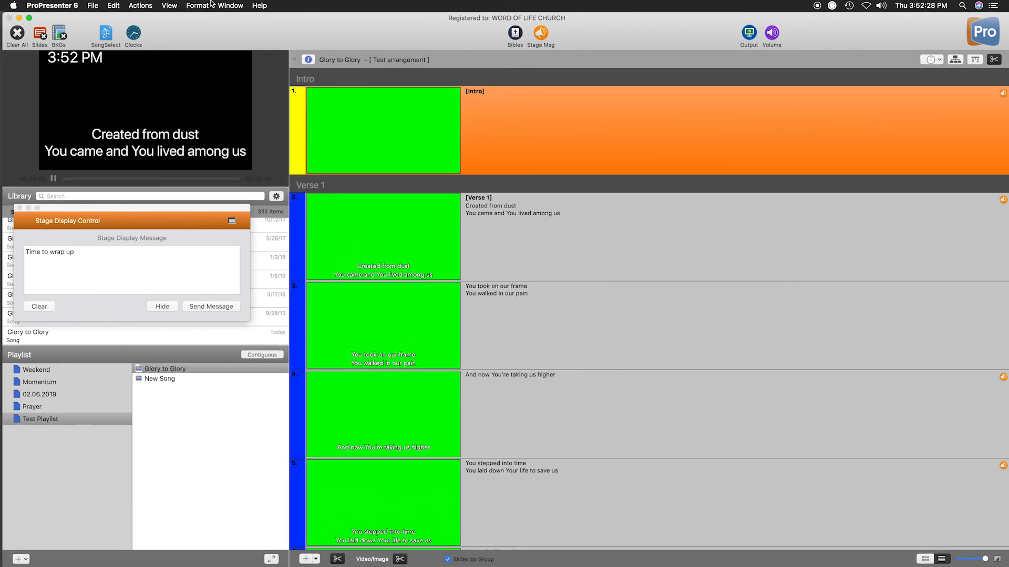
pyautogui.click(226, 5)
pyautogui.moveTo(422, 38); pyautogui.dragTo(420, 37)
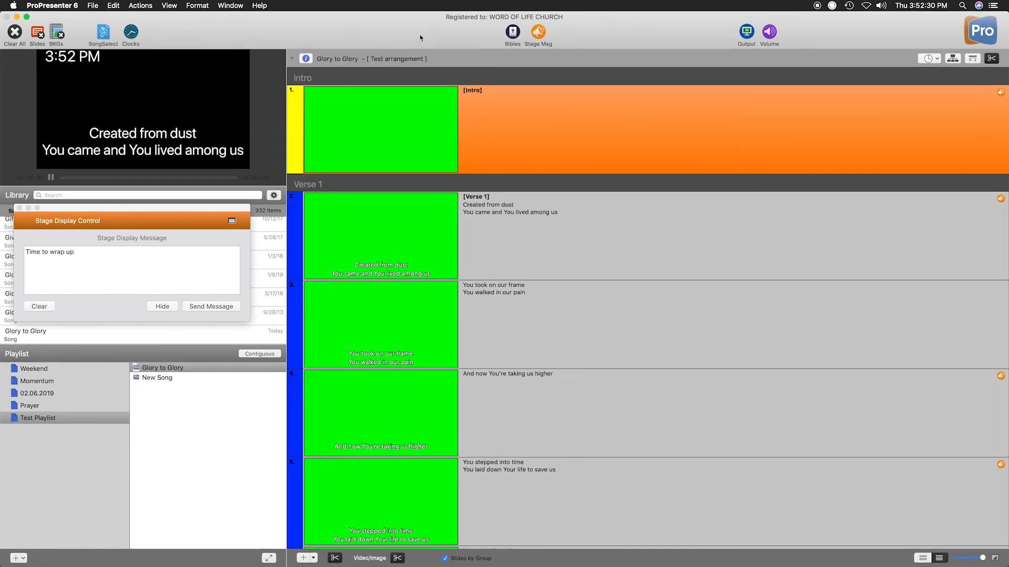
# Review the cue editing options for the Verse 1 slide "And now You're taking us higher" without changing them.
pyautogui.scroll(-5, 423, 264)
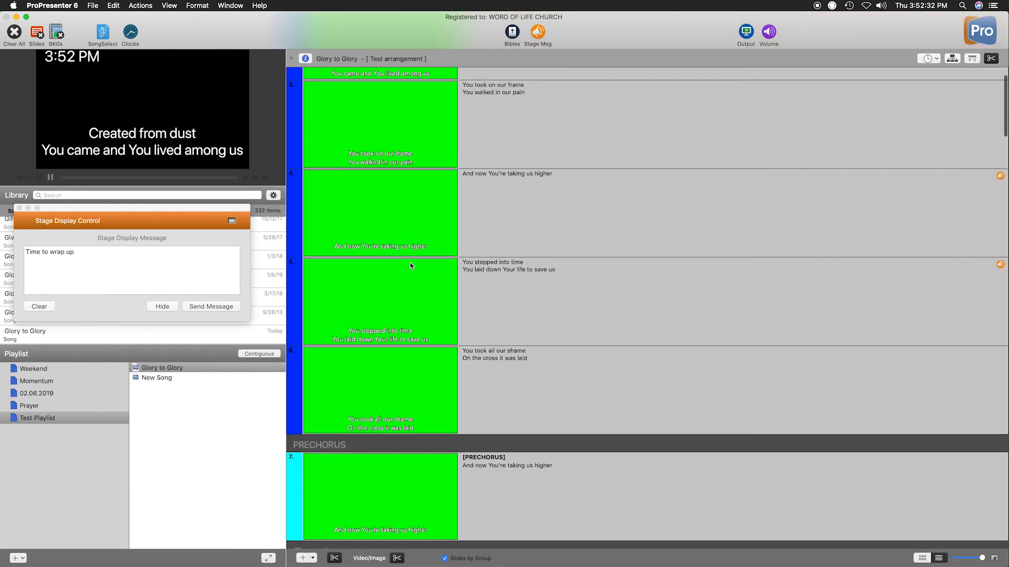
pyautogui.rightClick(547, 182)
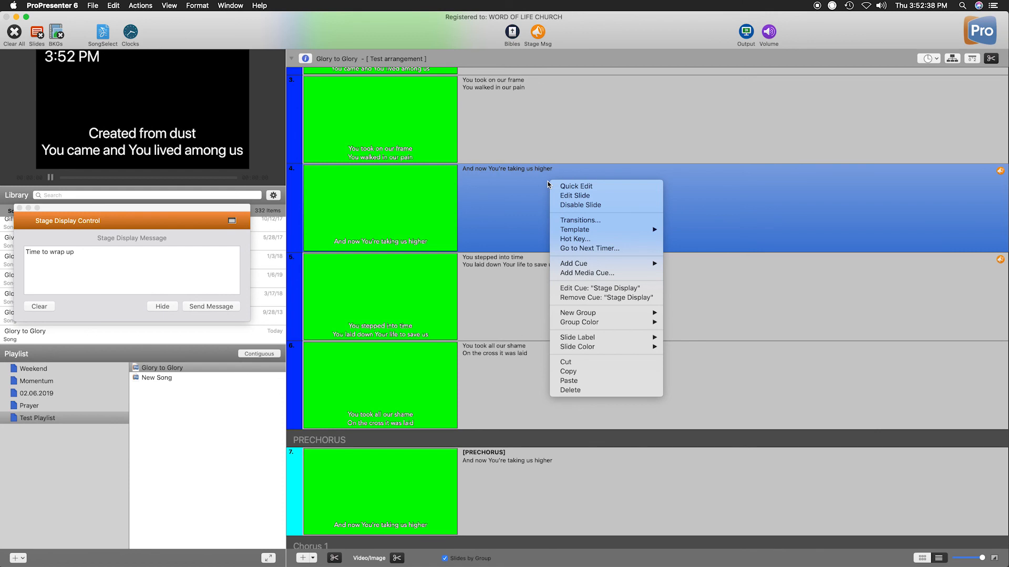
pyautogui.click(574, 30)
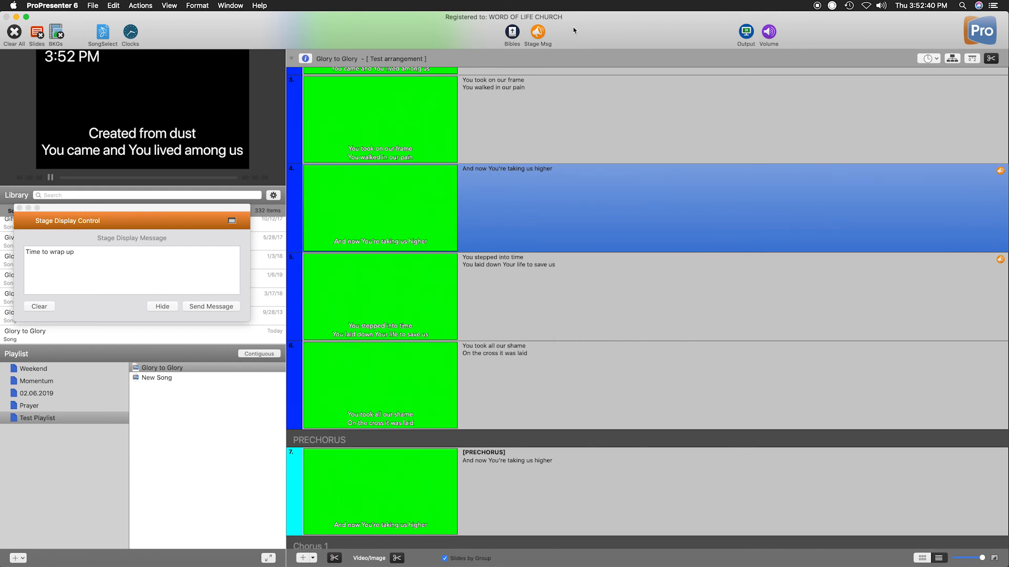